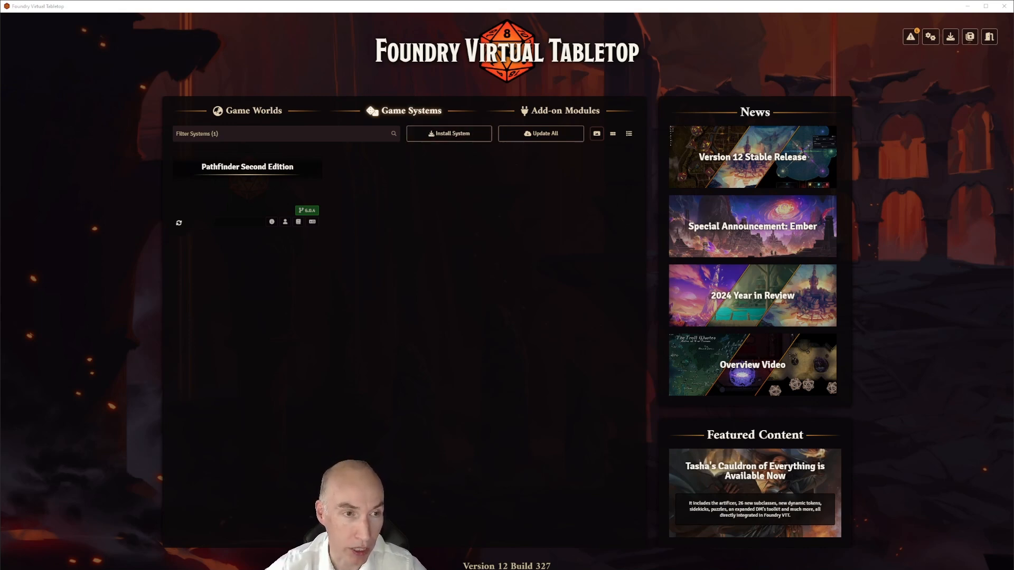
From the Game Worlds list of existing worlds, bring up the Create World form
left_click(261, 112)
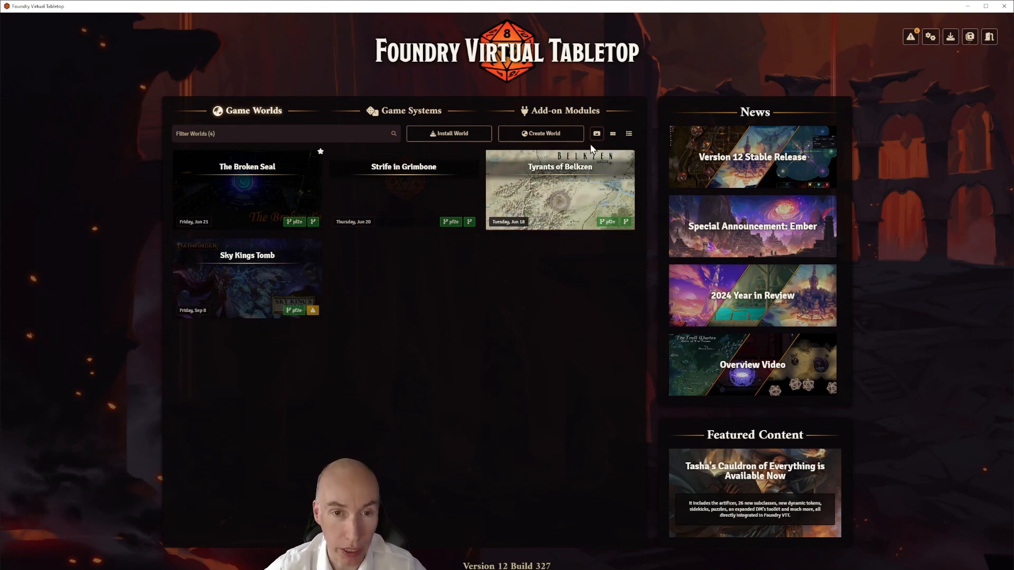
left_click(558, 136)
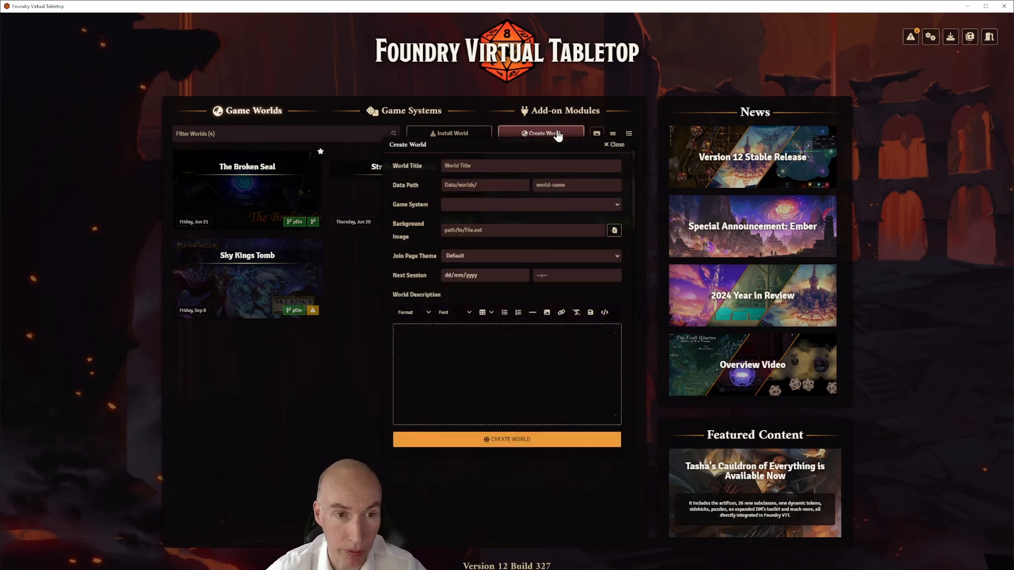
Name the world 'Strige in Grimbone Walkthrough' and pick Pathfinder Second Edition as its game system
left_click(470, 167)
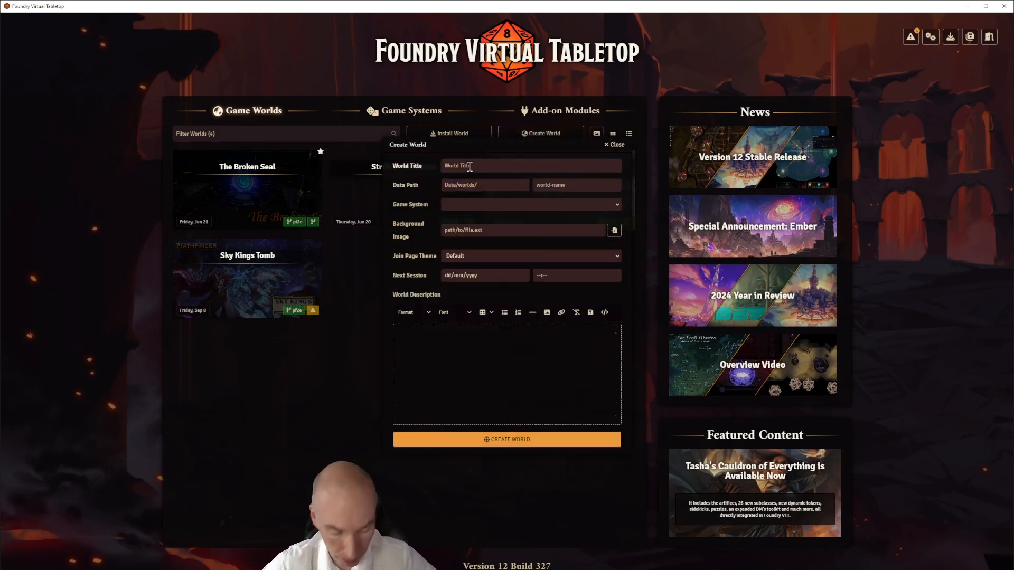
type("Str")
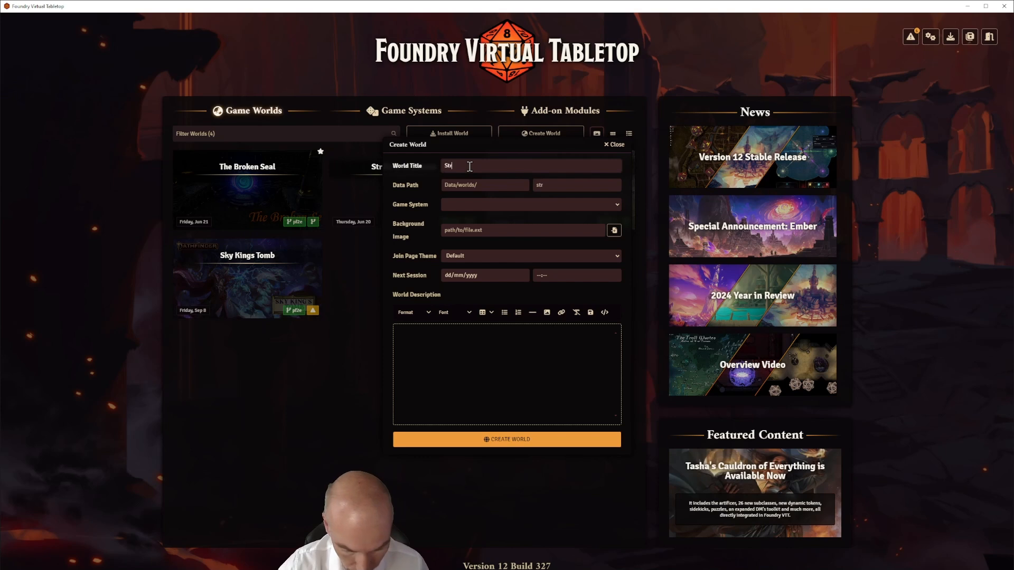
type("ige in Grimbone")
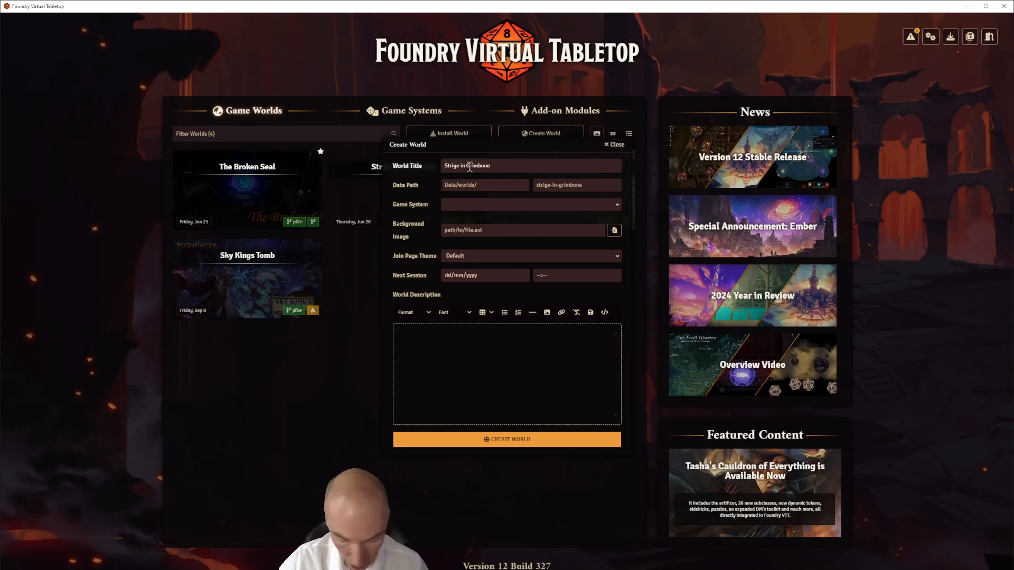
type(" W")
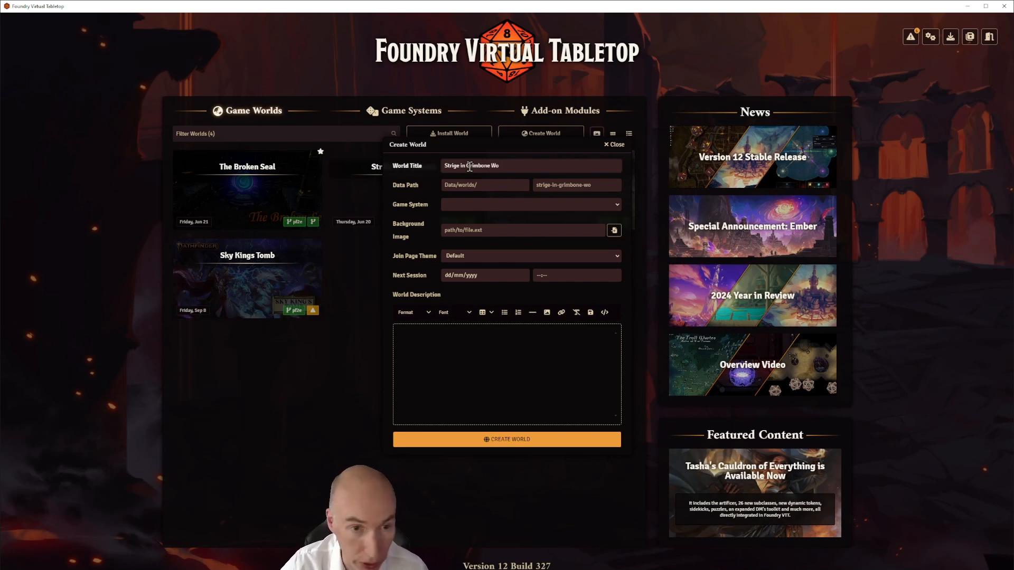
type("alk")
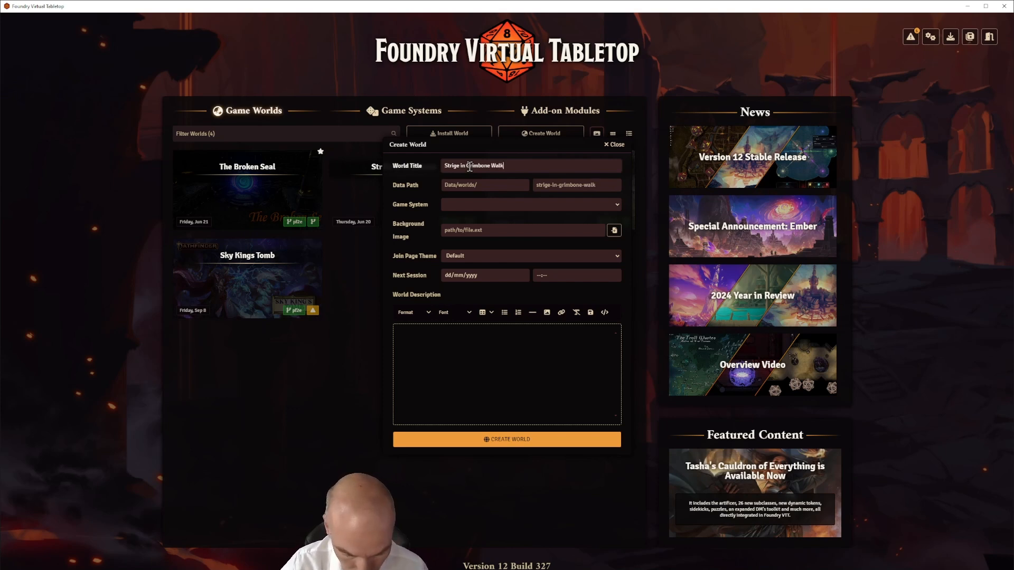
type("through")
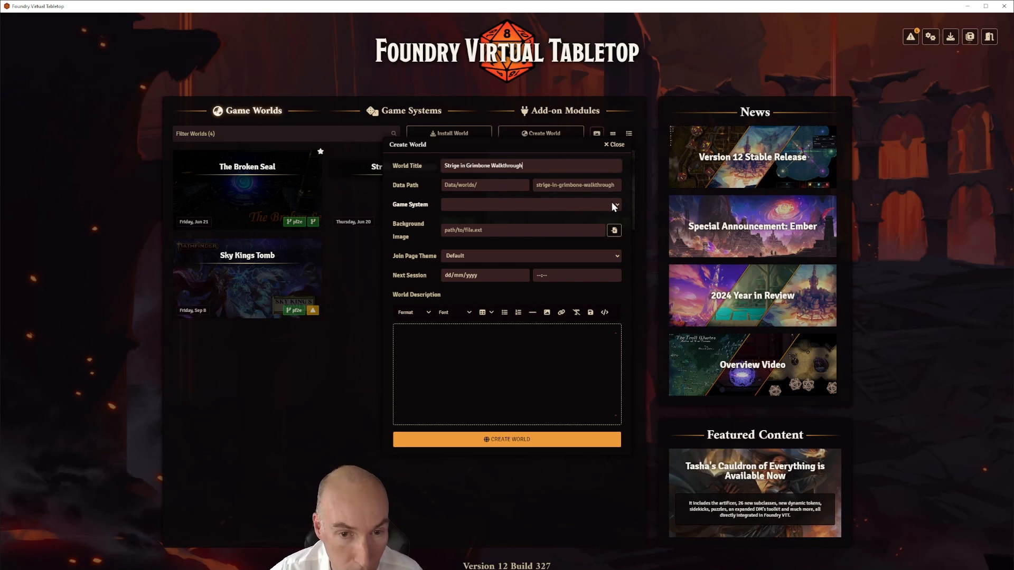
left_click(510, 221)
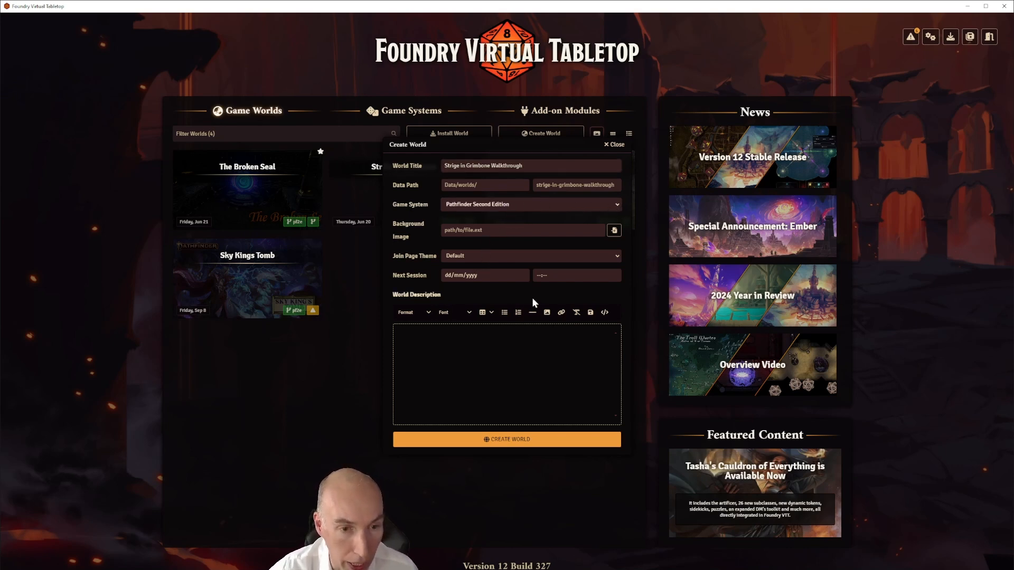
left_click(453, 336)
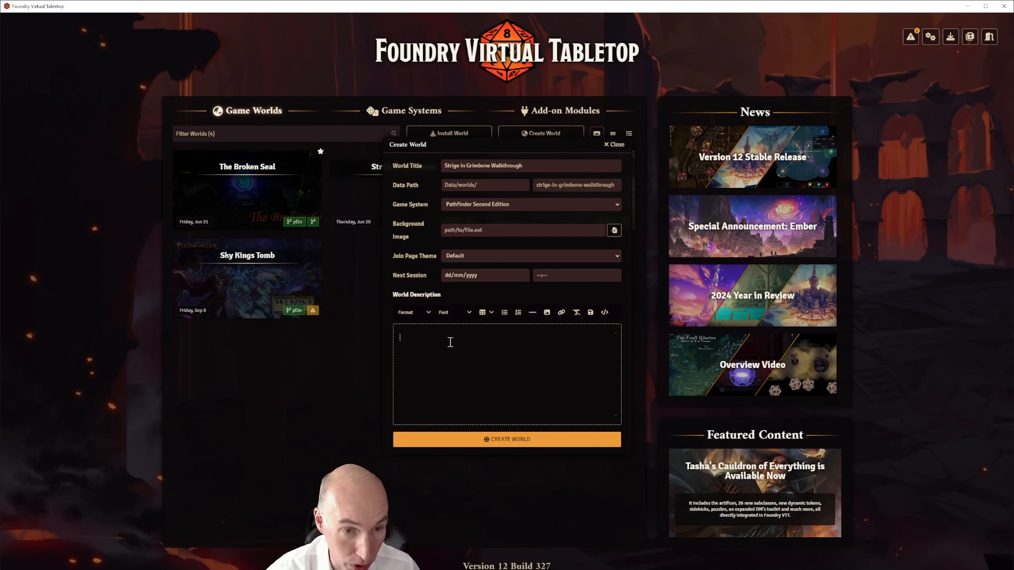
Paste the two-paragraph adventure summary into World Description and justify its alignment
type("The aid of worthy adventurers has been sought by the lakeside town of Pendaka to investigate the lack of contact with the outlying settlement of Grimbone. This apparently simple mission thrusts the players into an ongoing adventure where events of the distant past have led to a present of supernatural terrors and scheming villains. This adventure is intended for around 4 1st level PCs. It will take them up to 6th level by the end.")
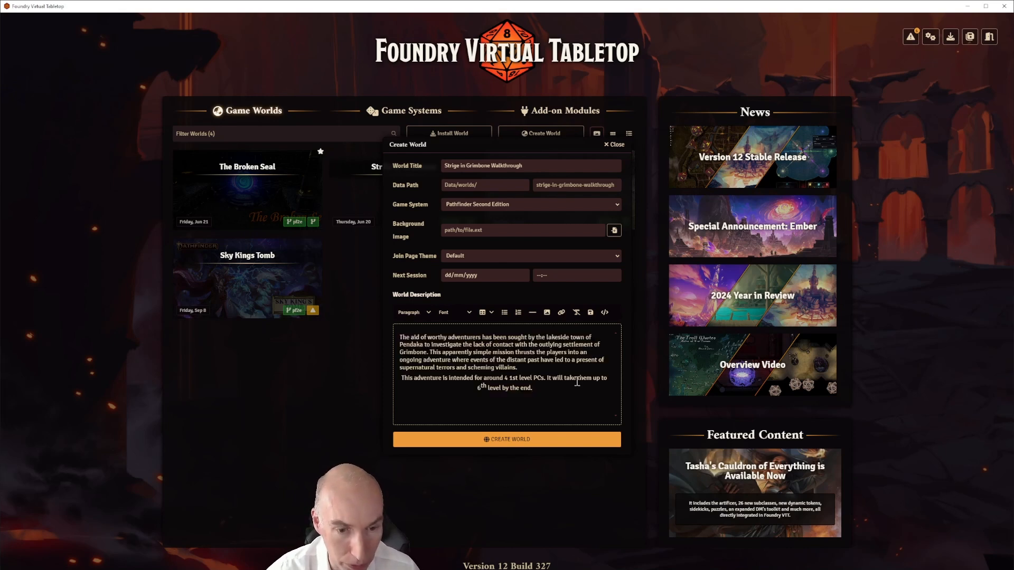
left_click_drag(533, 389, 400, 337)
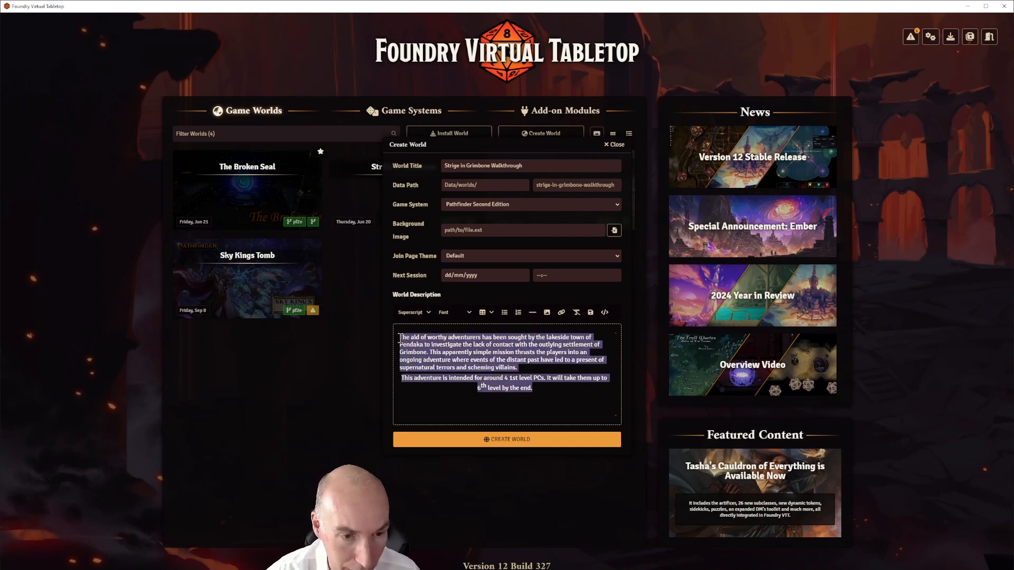
left_click(414, 312)
mouse_move(411, 353)
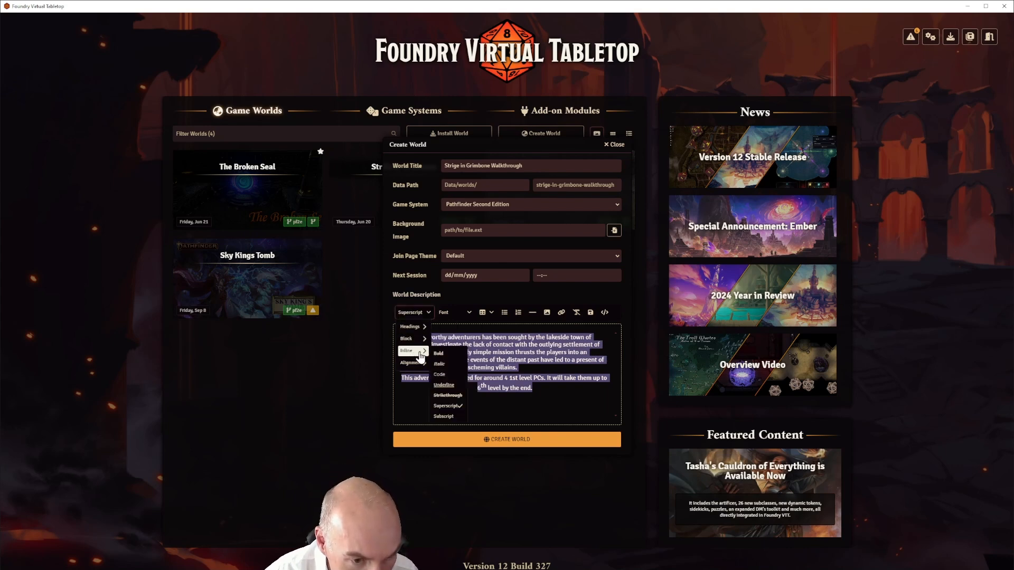
left_click(447, 388)
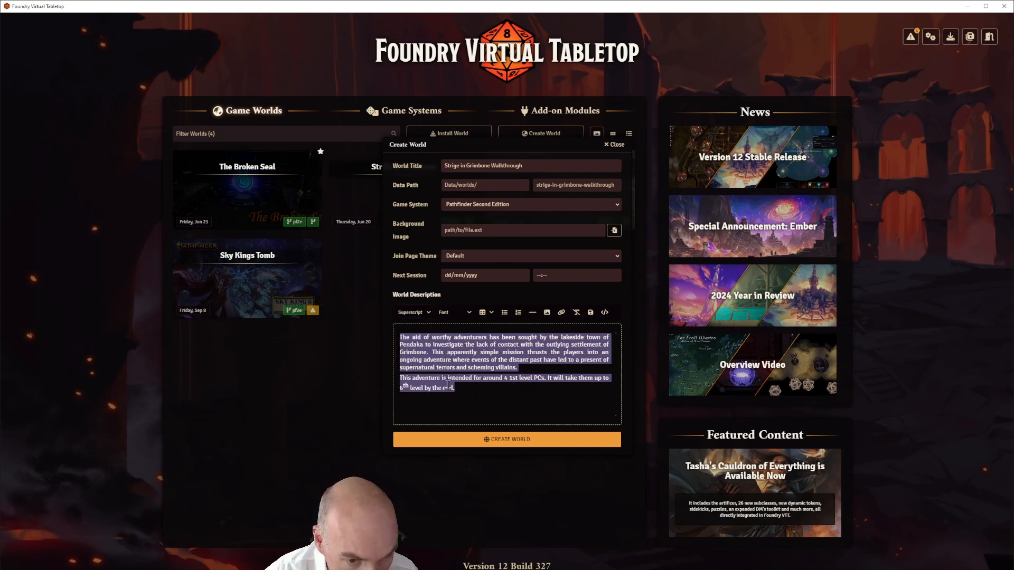
left_click(481, 393)
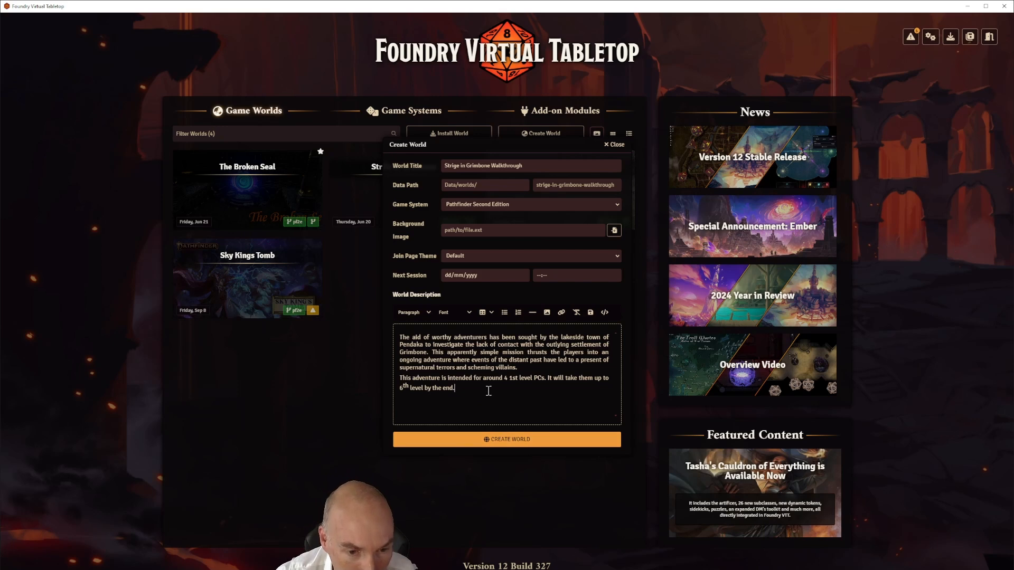
Create the world, launch Strige in Grimbone Walkthrough, and pick Gamemaster as the login user
left_click(508, 441)
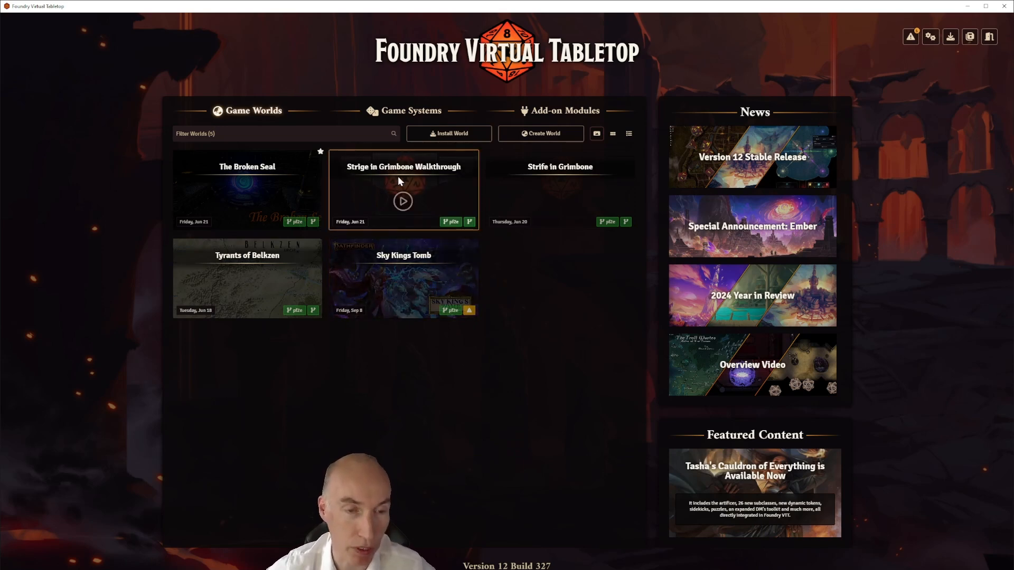
mouse_move(408, 166)
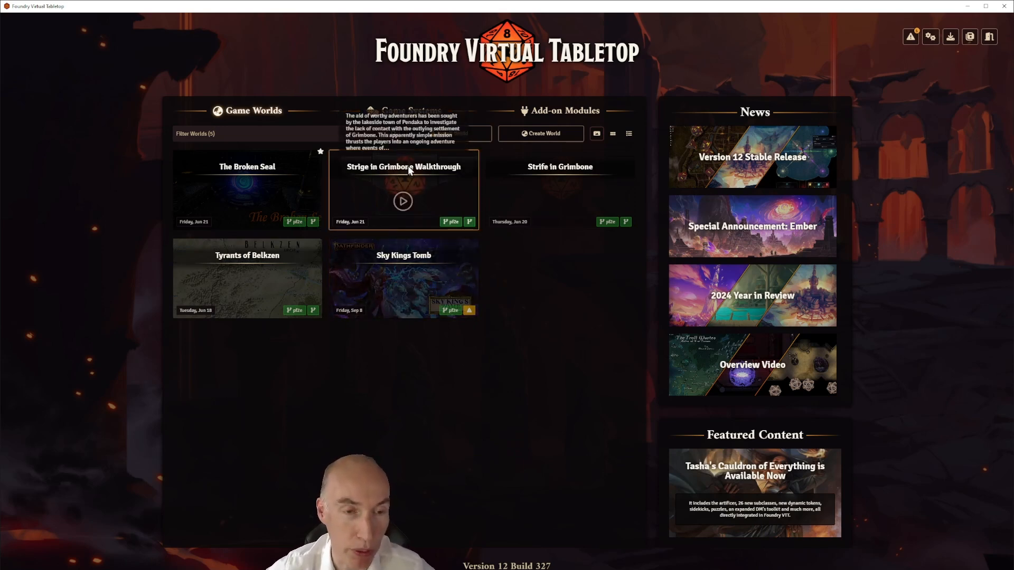
left_click(402, 204)
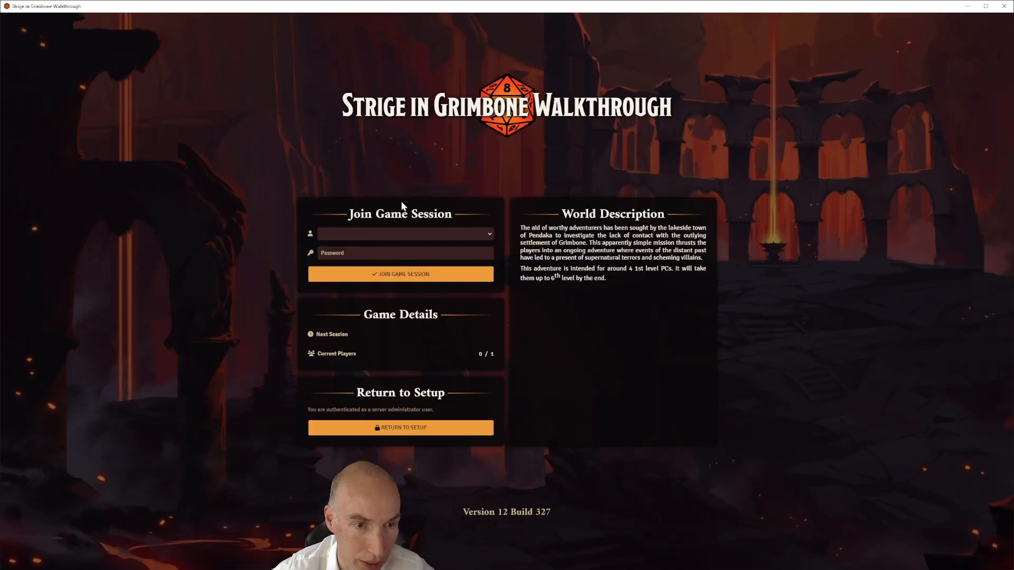
left_click(368, 249)
Join the game session as Gamemaster and dismiss the Remaster Changes journal
left_click(412, 272)
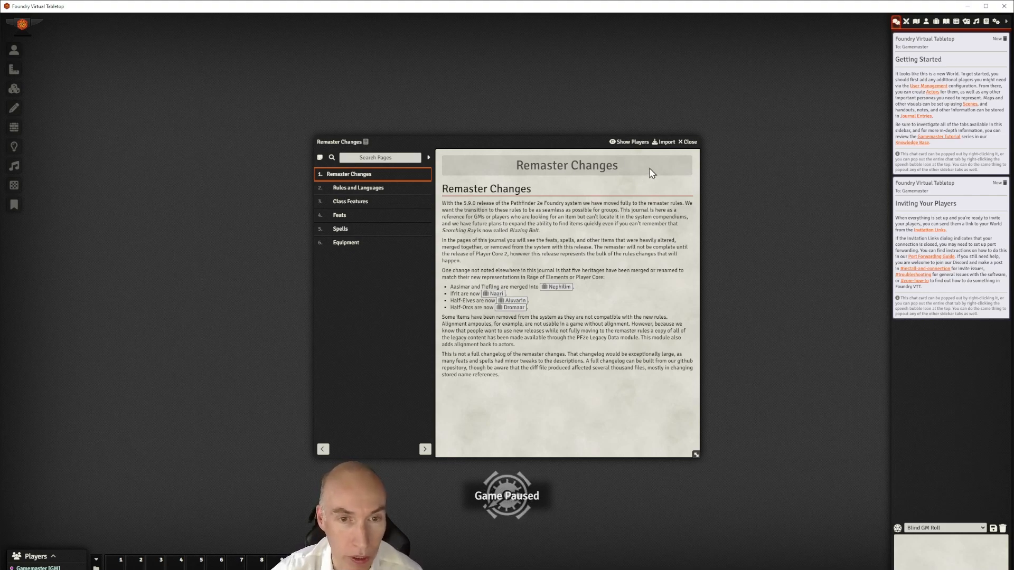
left_click(688, 141)
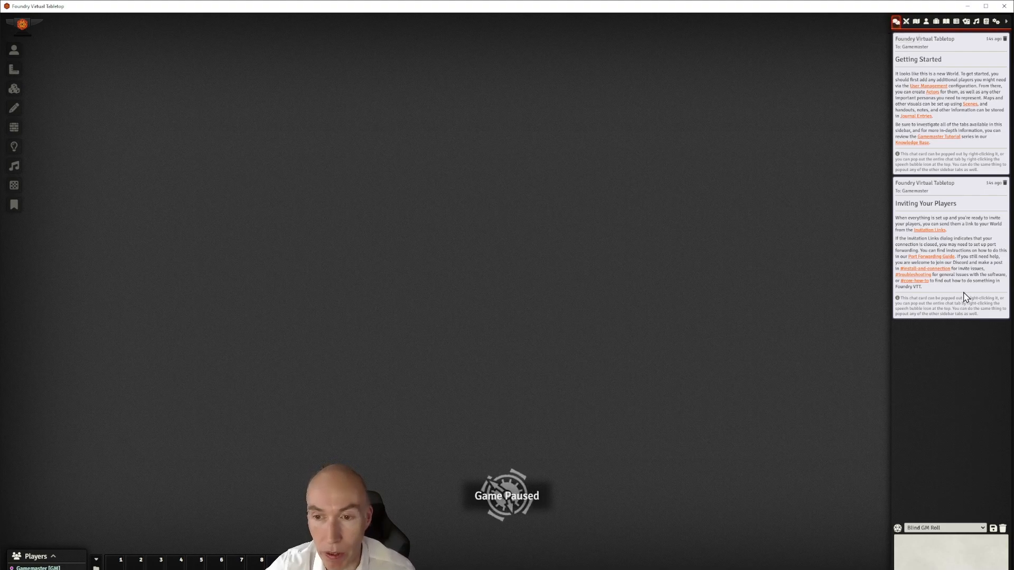
Browse the sidebar tabs from Combat Encounters through Playlists, ending on Compendium Packs
left_click(907, 24)
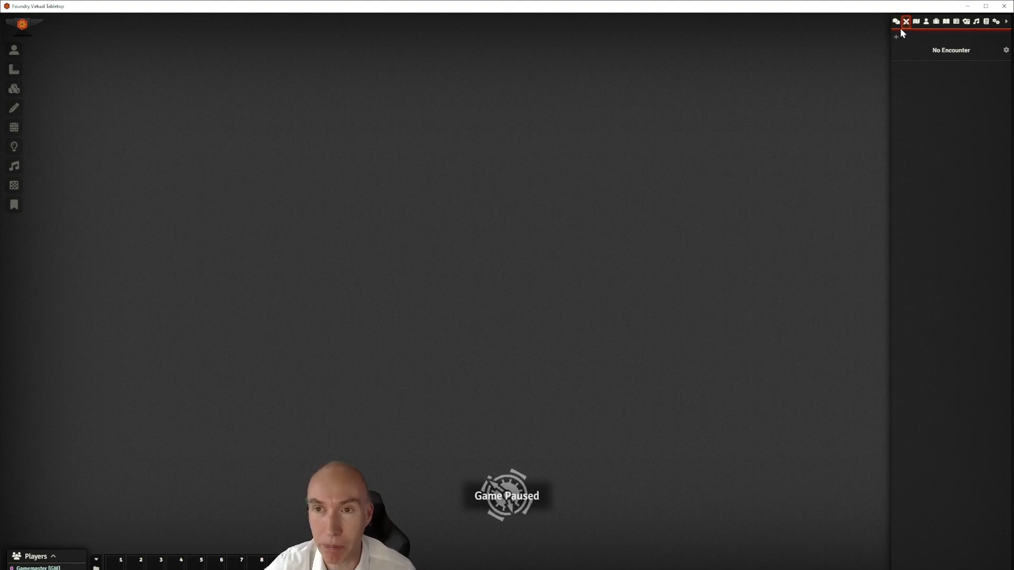
left_click(916, 21)
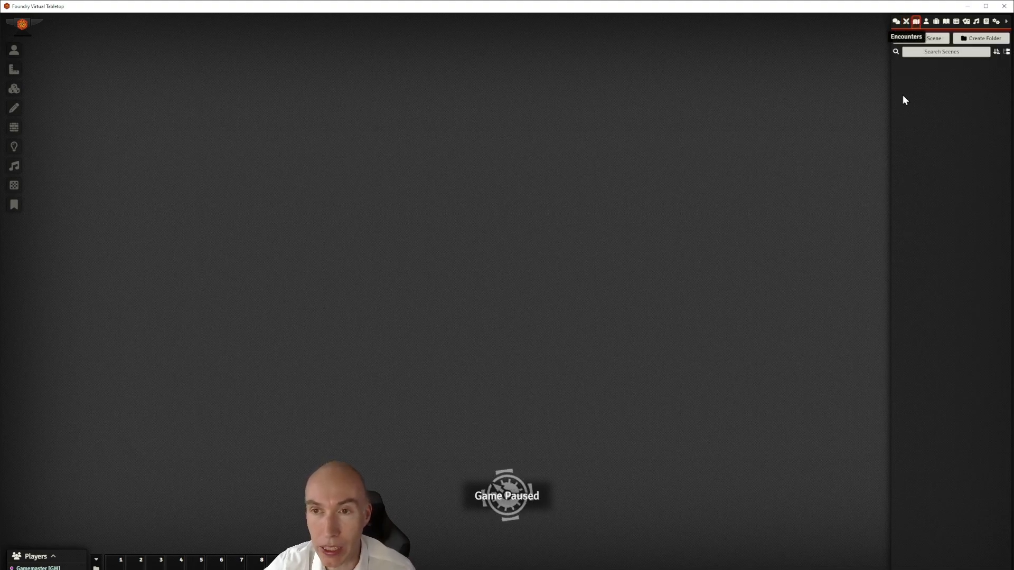
left_click(926, 22)
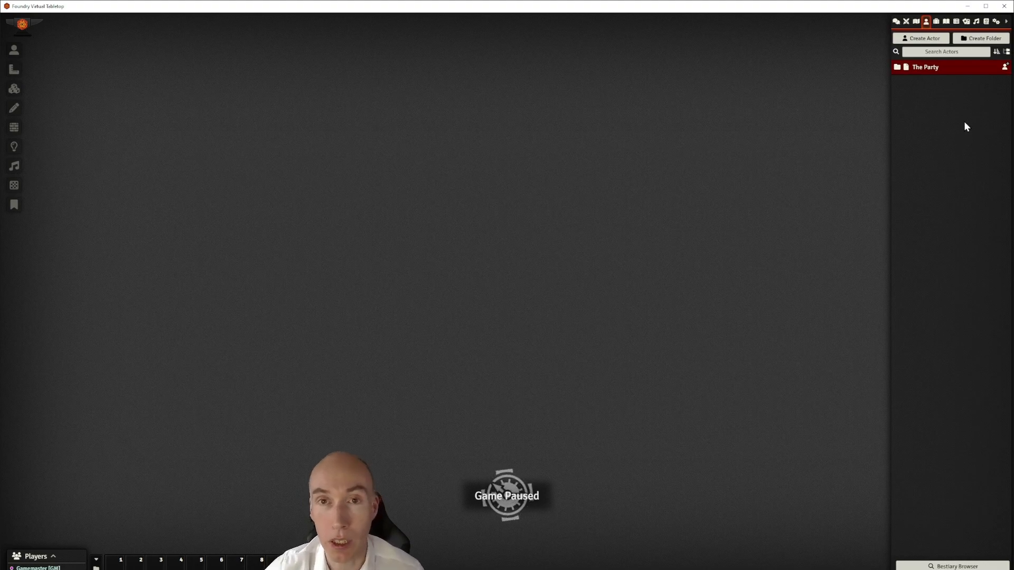
left_click(936, 23)
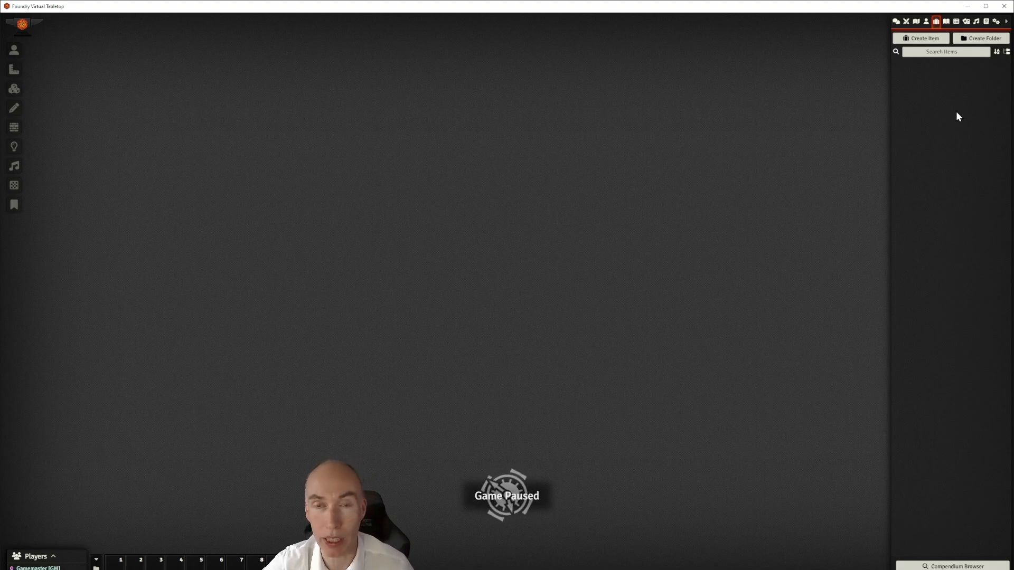
left_click(945, 22)
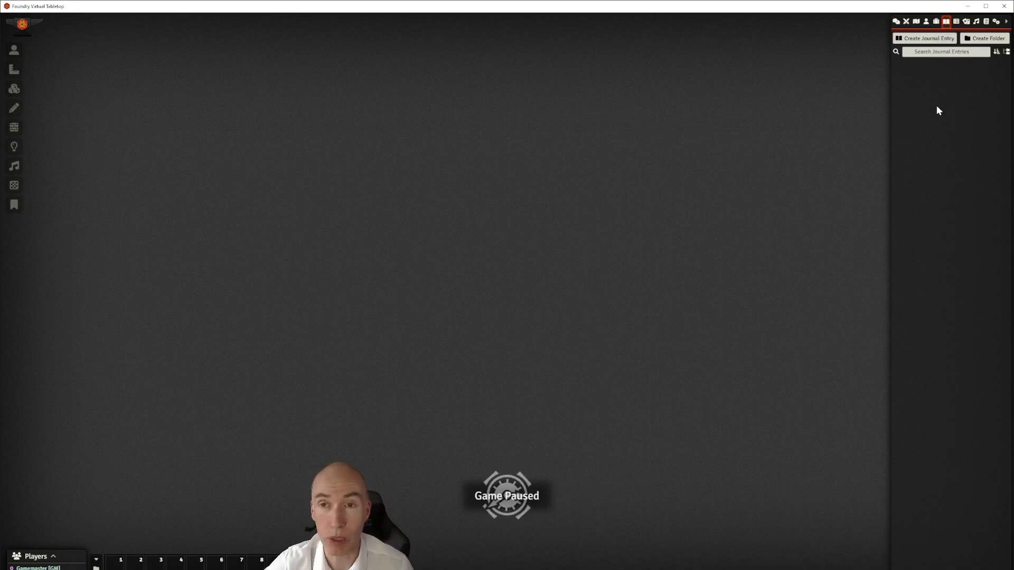
left_click(956, 21)
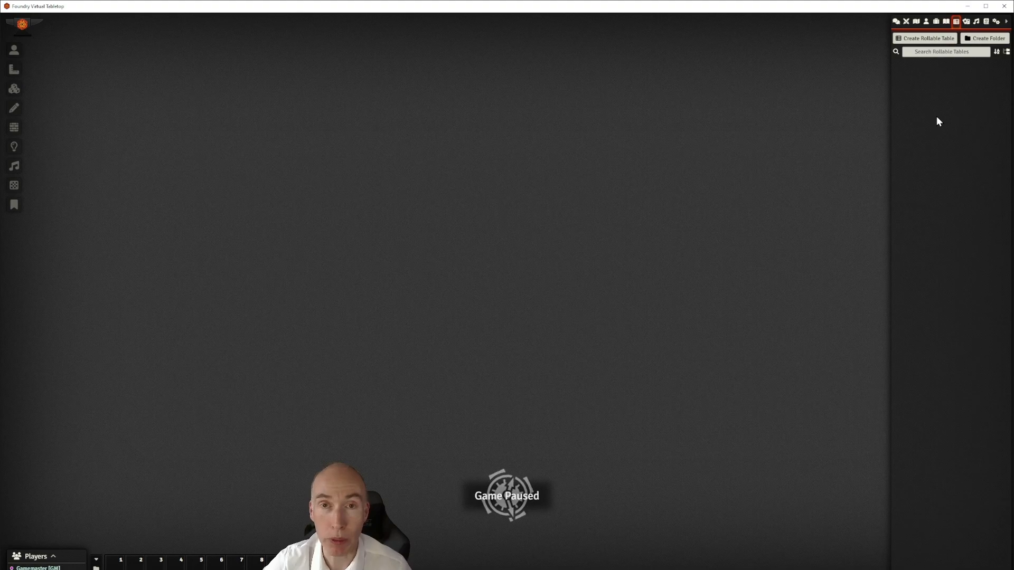
left_click(967, 22)
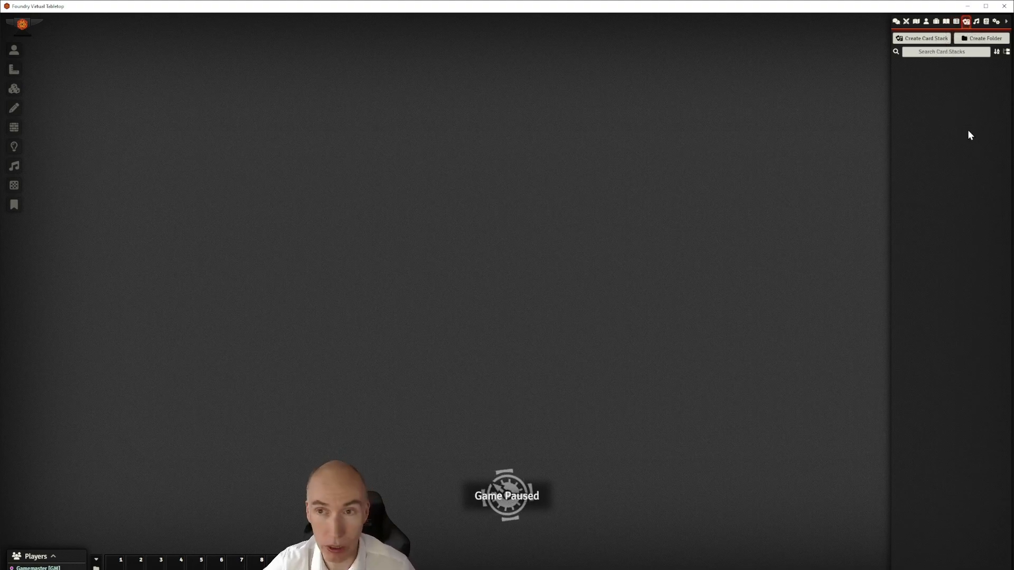
left_click(976, 22)
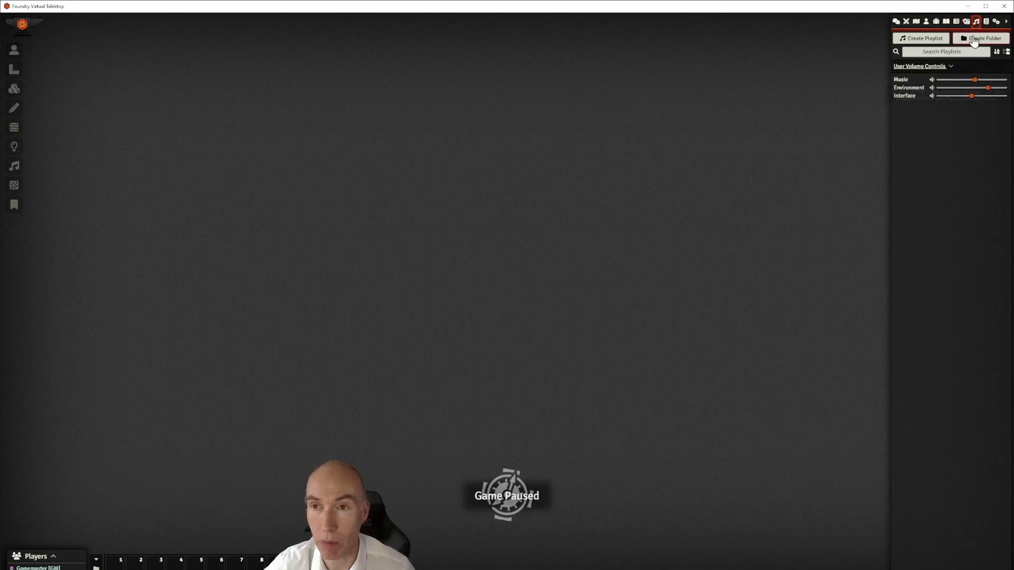
left_click(986, 22)
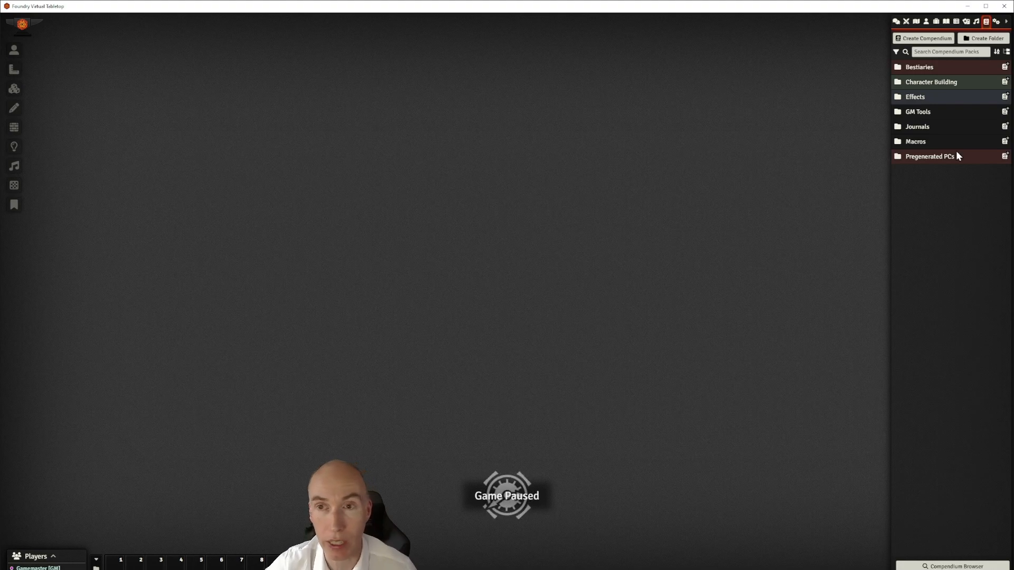
Switch the sidebar to Journal Entries and start a new folder
left_click(995, 22)
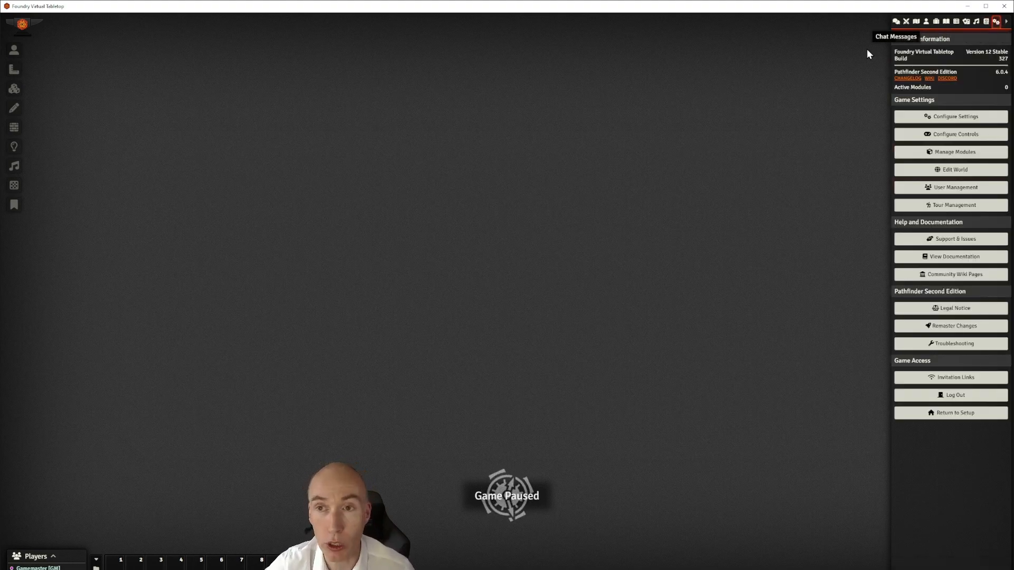
left_click(945, 22)
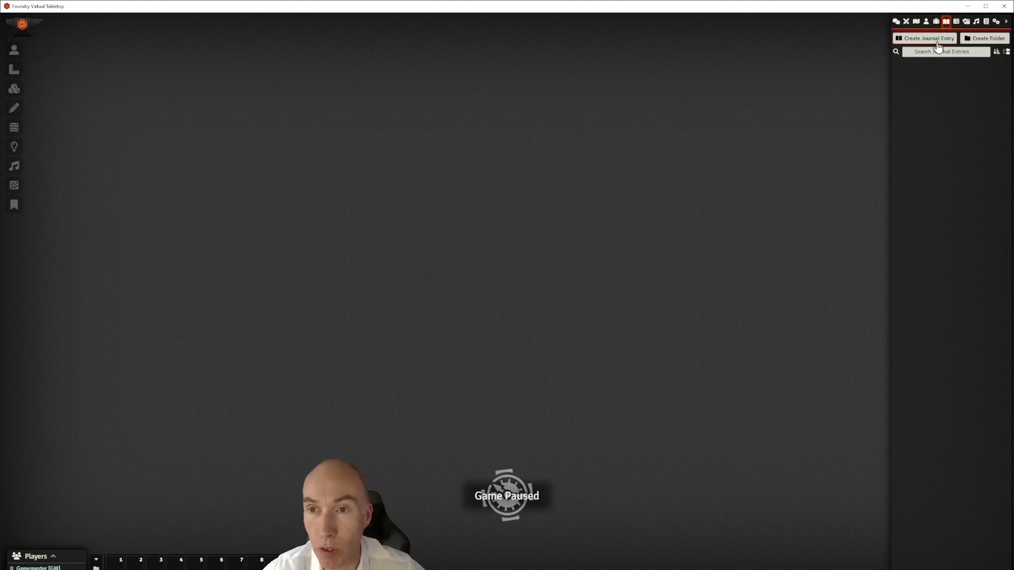
left_click(984, 40)
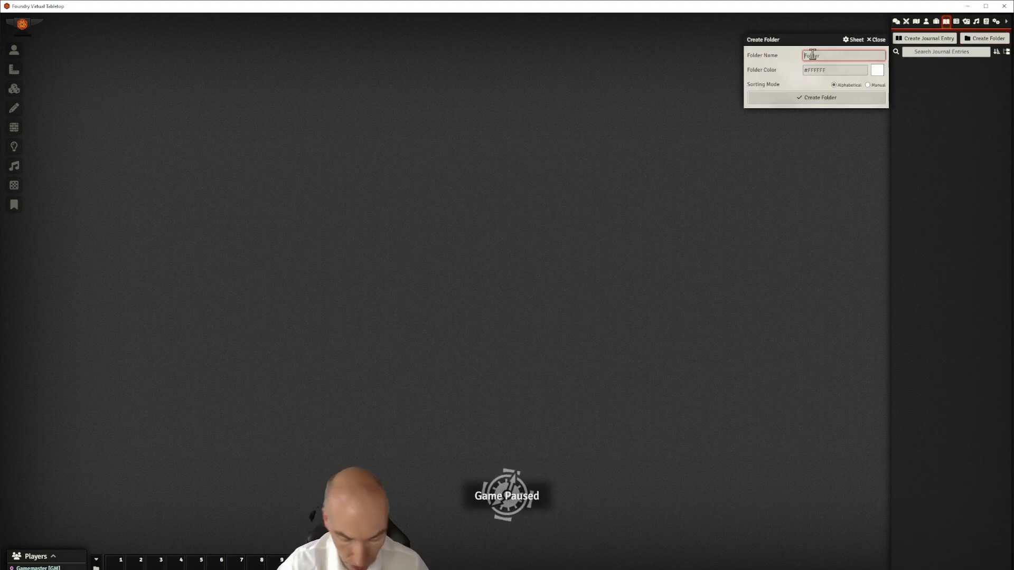
Create a journal folder named 'Introduction' with Manual sorting
type("Introduction")
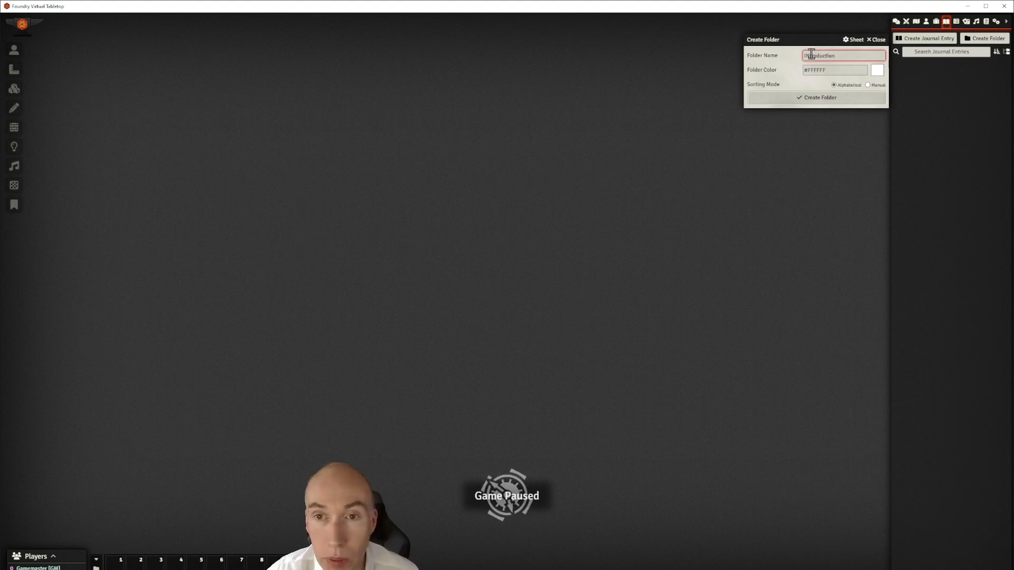
key("BackSpace")
type("n")
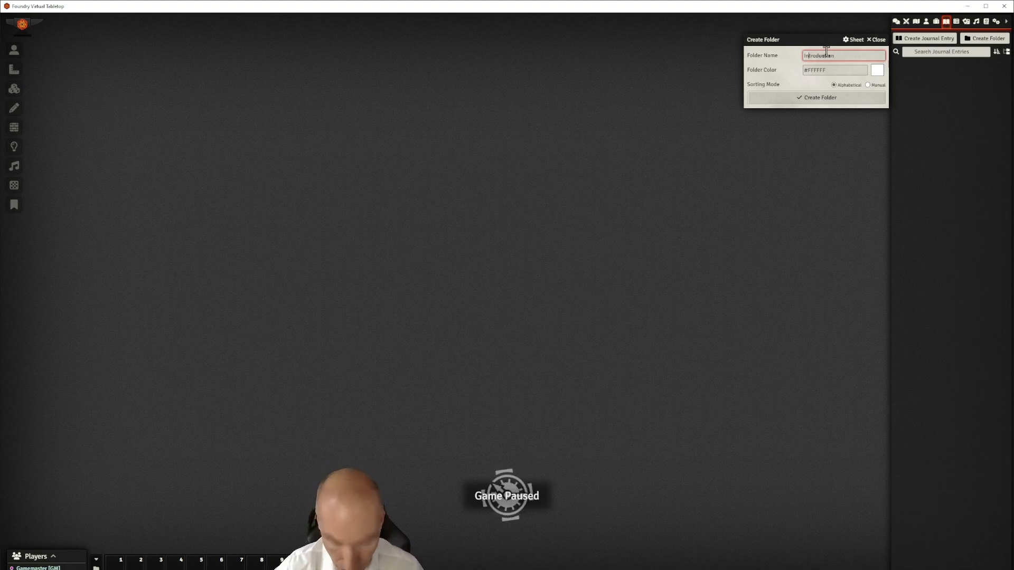
left_click(867, 85)
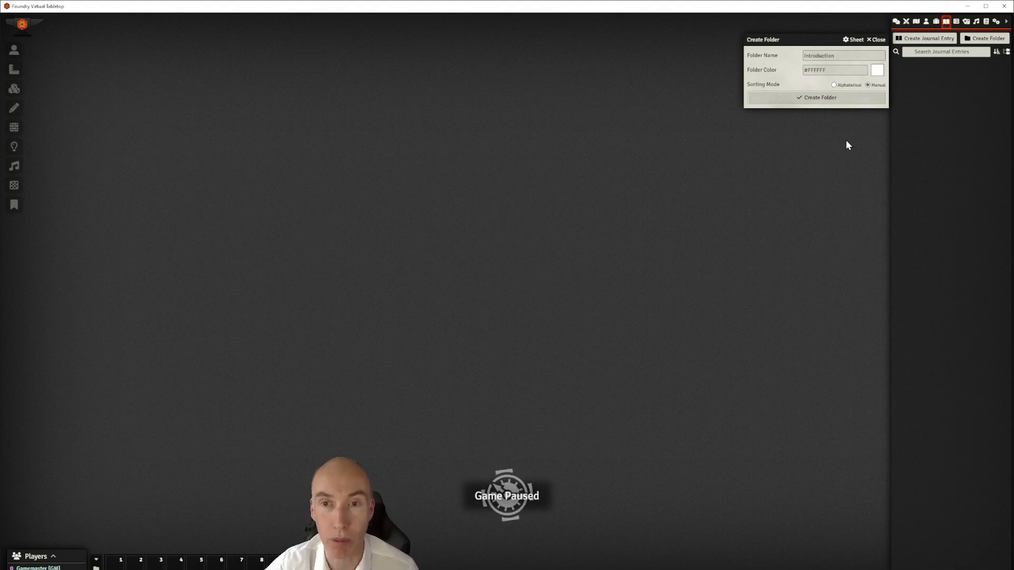
left_click(816, 100)
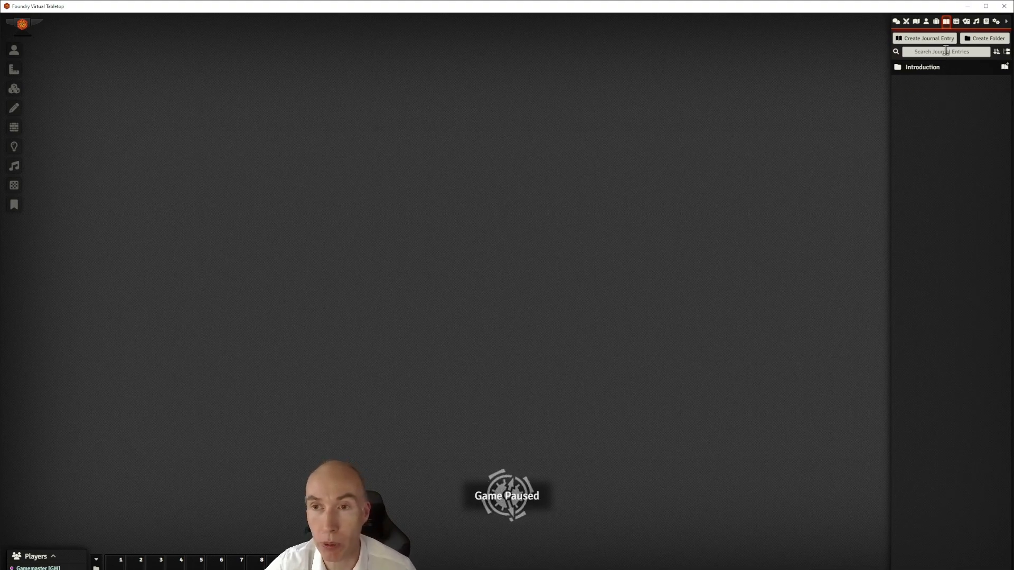
Add a manually sorted 'PC Information' folder, then expand the Introduction folder
left_click(983, 44)
type("PC Infor")
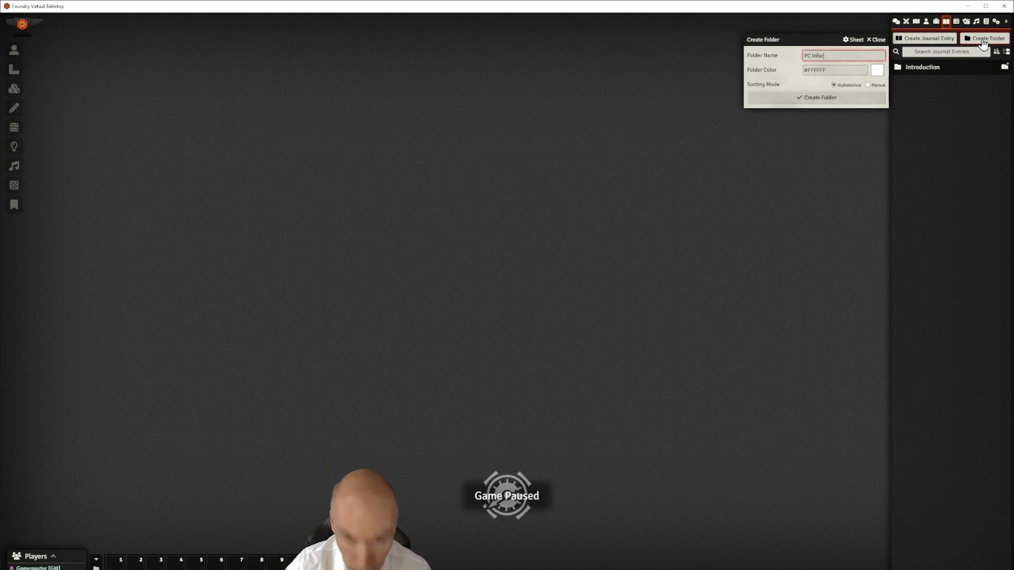
type("rmation")
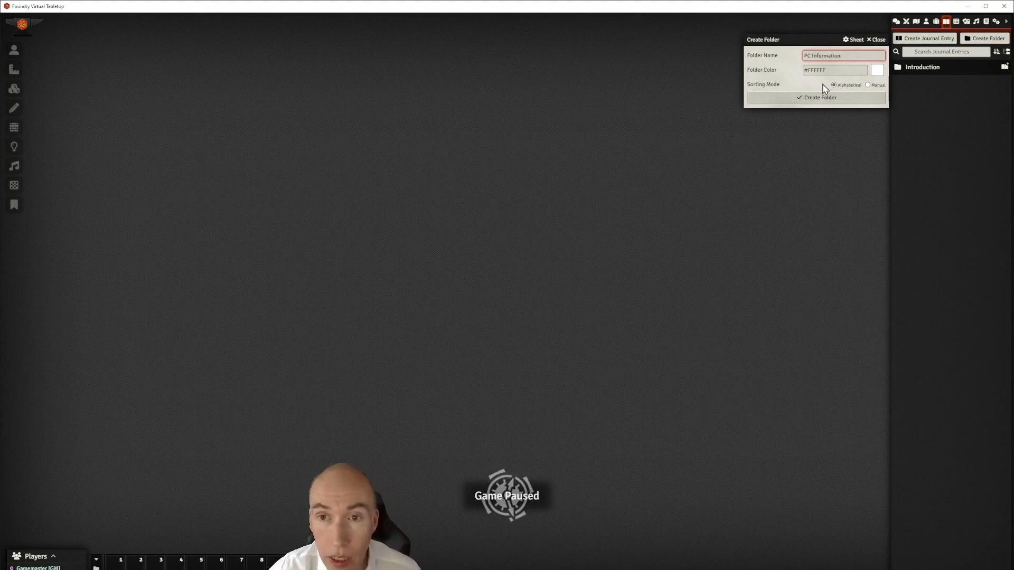
left_click(868, 86)
left_click(860, 101)
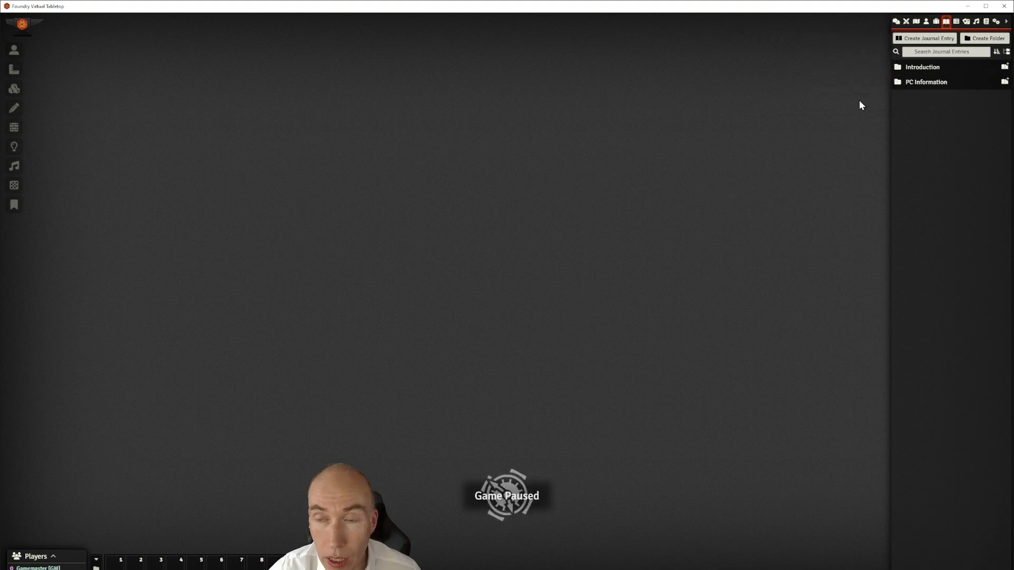
left_click(931, 69)
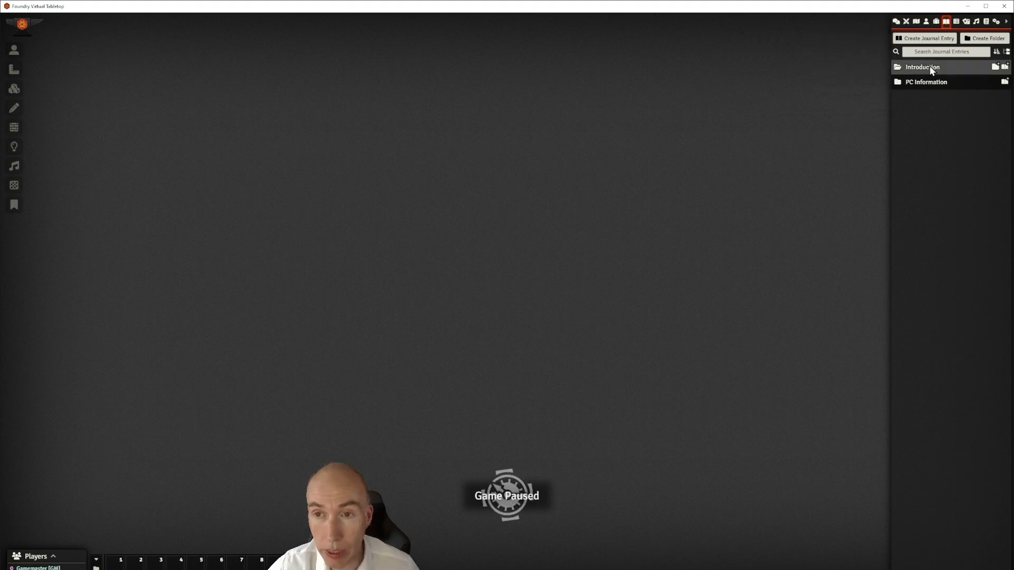
Make an 'Adventure Background' journal entry in the Introduction folder and reposition its window
left_click(1005, 69)
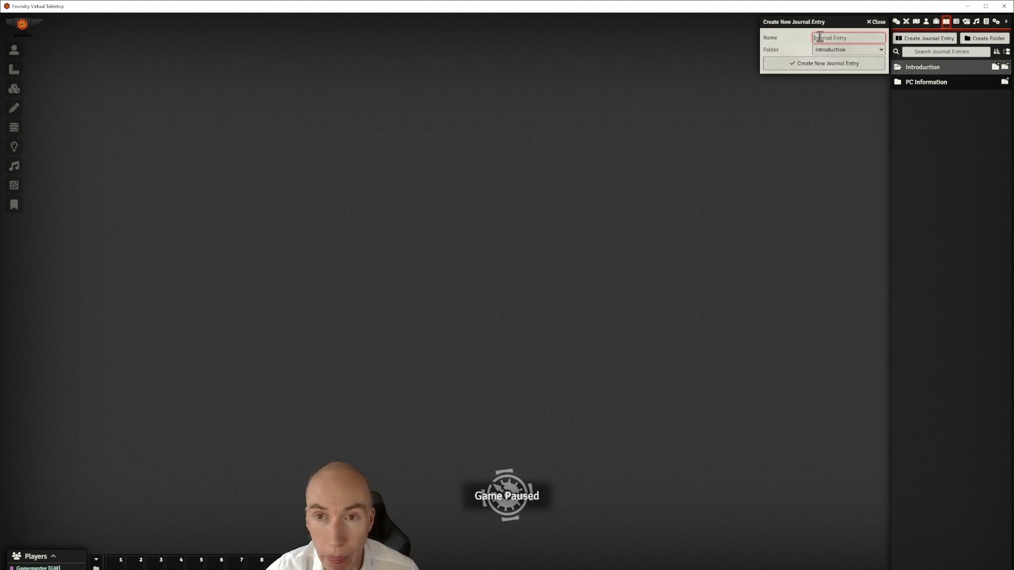
type("Adventure Background")
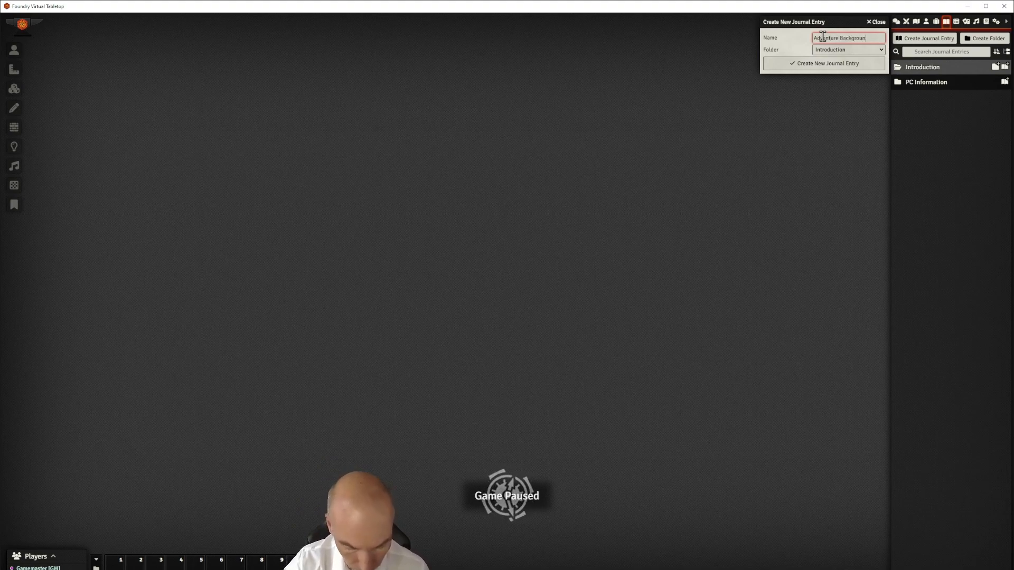
left_click(833, 64)
left_click_drag(546, 137, 667, 98)
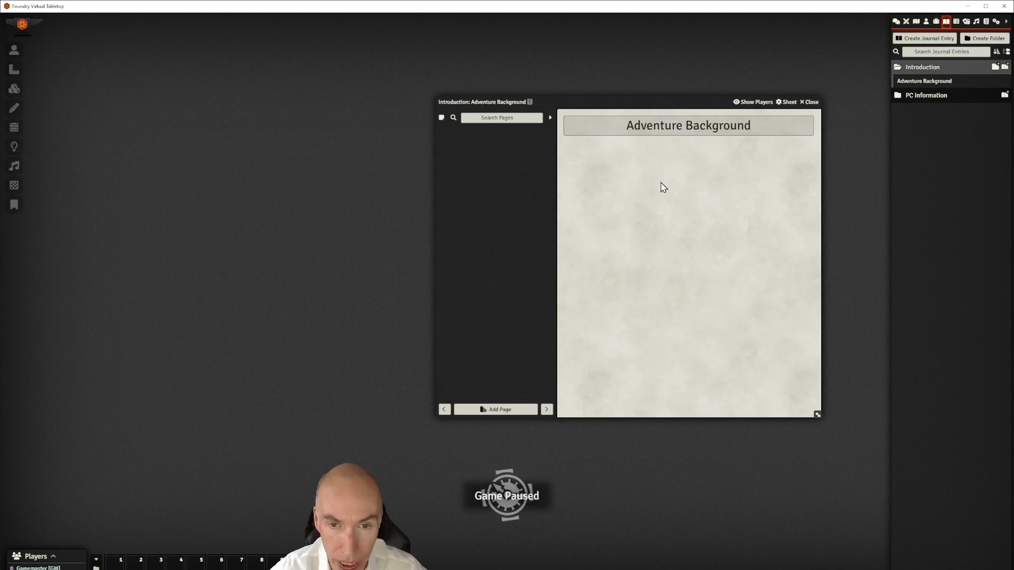
Add a Text-type page titled 'History' to the Adventure Background journal
left_click(491, 410)
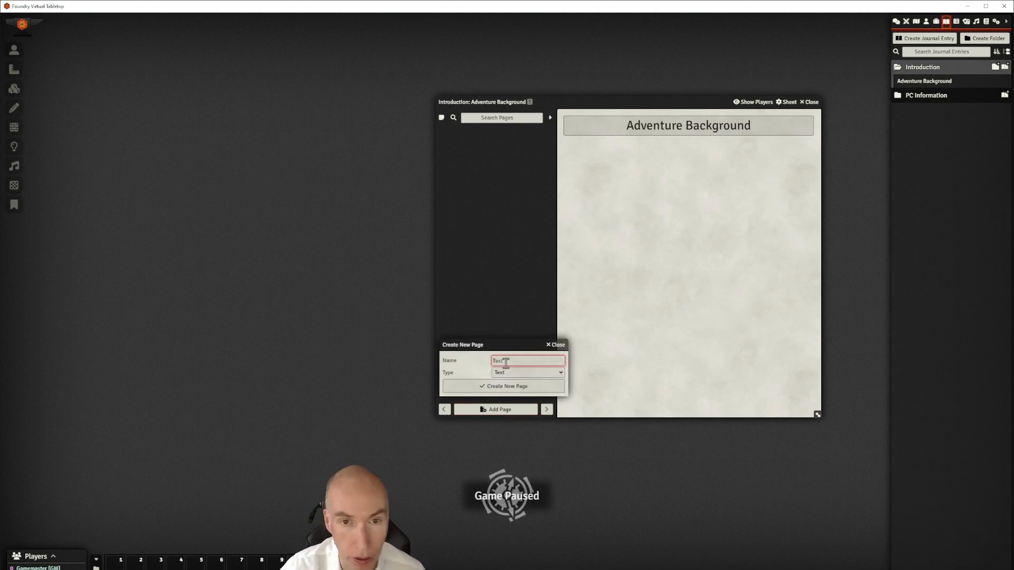
type("History")
left_click(522, 387)
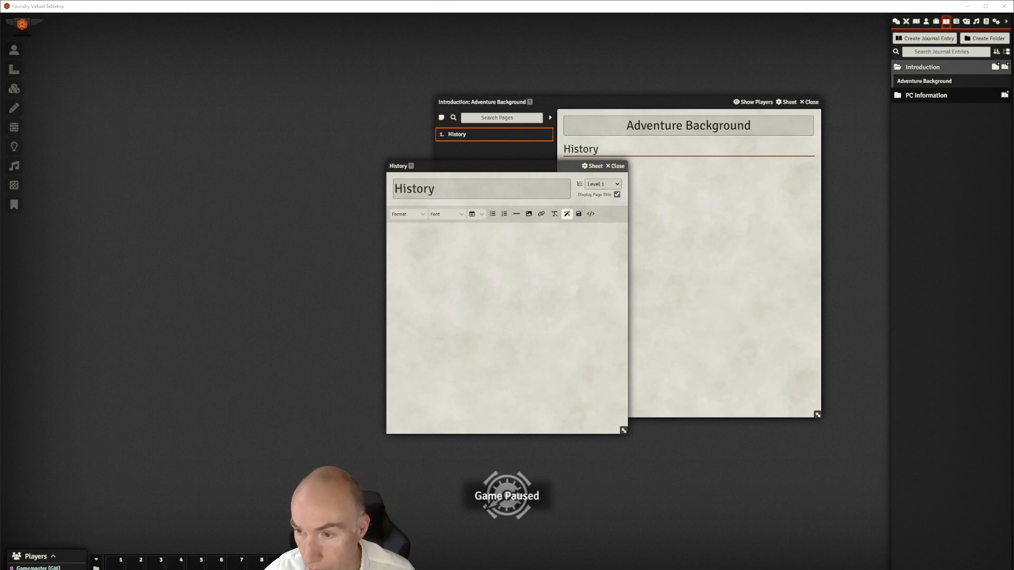
Paste the Earthfall and Runelords background paragraphs into the empty History page
left_click(433, 238)
type("You may wish to read this to the players by way of introduction and foreshadowing. Ten Thousand years ago, Earthfall – a mighty swarm of meteors that fell upon the world – brought about the destruction of the ancient Thassilonian Empire in present-day Varisia on the West Coast of Avistan. But it is told that the seven evil rulers of Thassilon, the so-called Runelords, escaped the cataclysm and slumbered for thousands of years in hidden demiplane sanctuaries, waiting for the opportunity to reclaim their rightful places as rulers of New Thassilon. And indeed, Karzoug, Runelord of Greed and ruler of the Thassilonian realm of Shalast, was woken by accident in the year 4702 AR. He used his hapless awakener to gather an army ready for his full manifestation in flesh and blood upon the material plane but before he could do so he was destroyed by heroes in 4707. Yet ancient legacies of Karzoug's rule in Shalast remain. The magics of the Runelords have partially preserved their ruined cities and monuments from the ravages of time, though most are lost and reclaimed by local wildernesses such as the sinister Ashwood in central Varisia. \"It is said by the wise that sins lie long upon the lands that fostered them. And that the sins of the Runelords still lie heavy upon the Ashwood and its environs.\"")
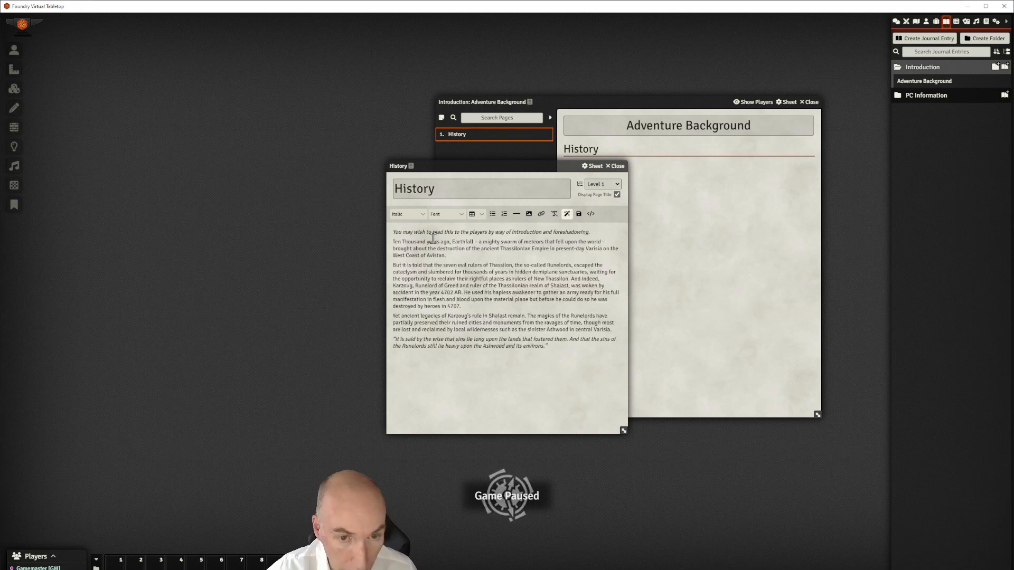
left_click_drag(545, 166, 614, 158)
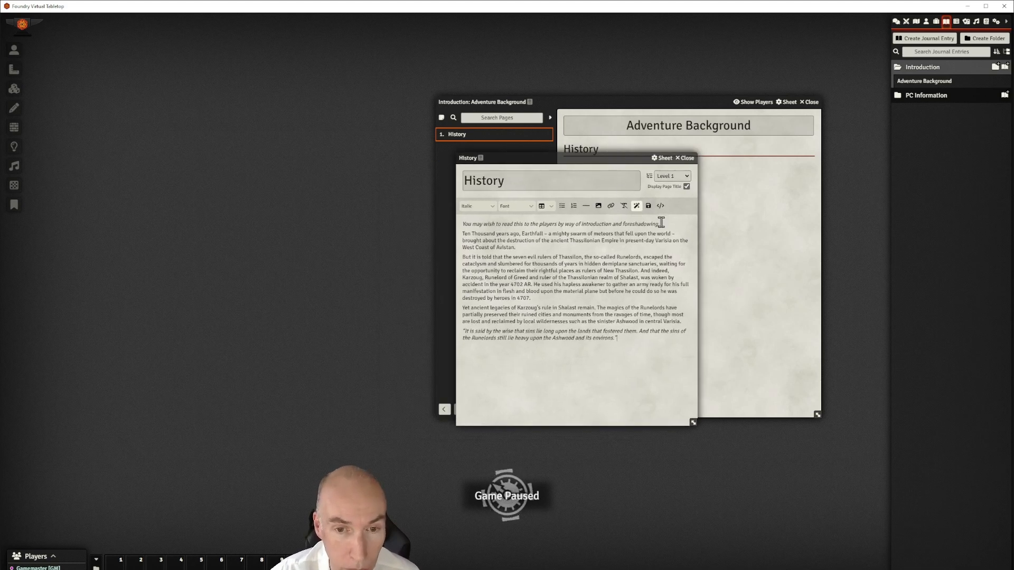
Select the opening italic line of the History text
mouse_move(621, 338)
left_mouse_down()
mouse_move(559, 301)
mouse_move(617, 338)
left_mouse_up()
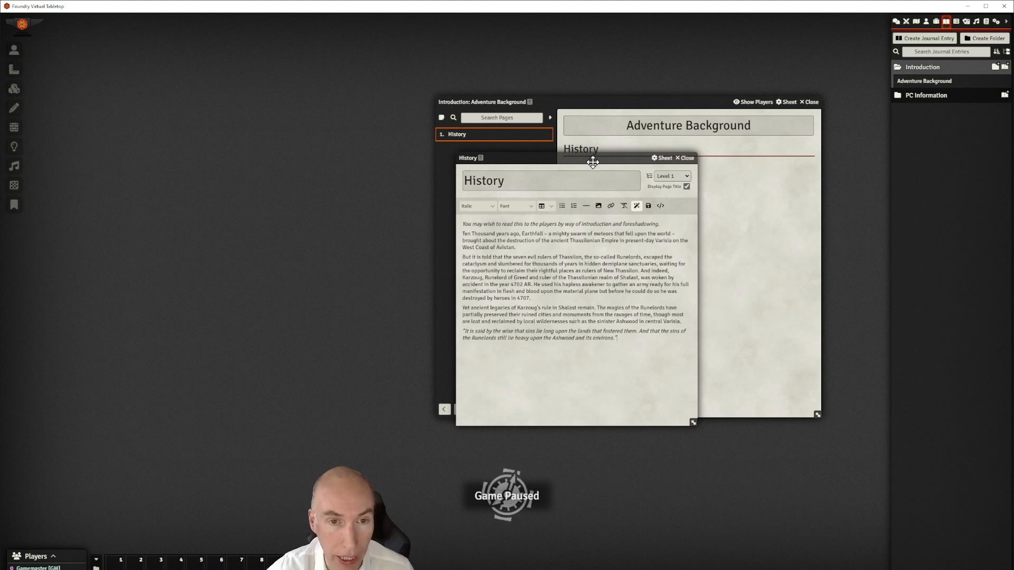
left_click_drag(595, 161, 587, 163)
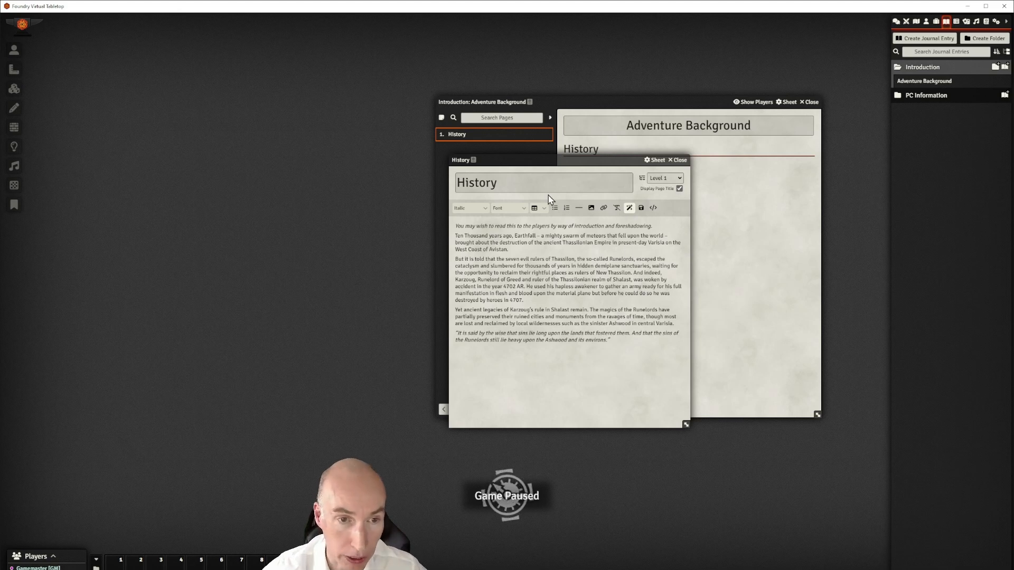
left_click_drag(656, 225, 455, 227)
Remove the italics from the History page's first line
left_click(471, 209)
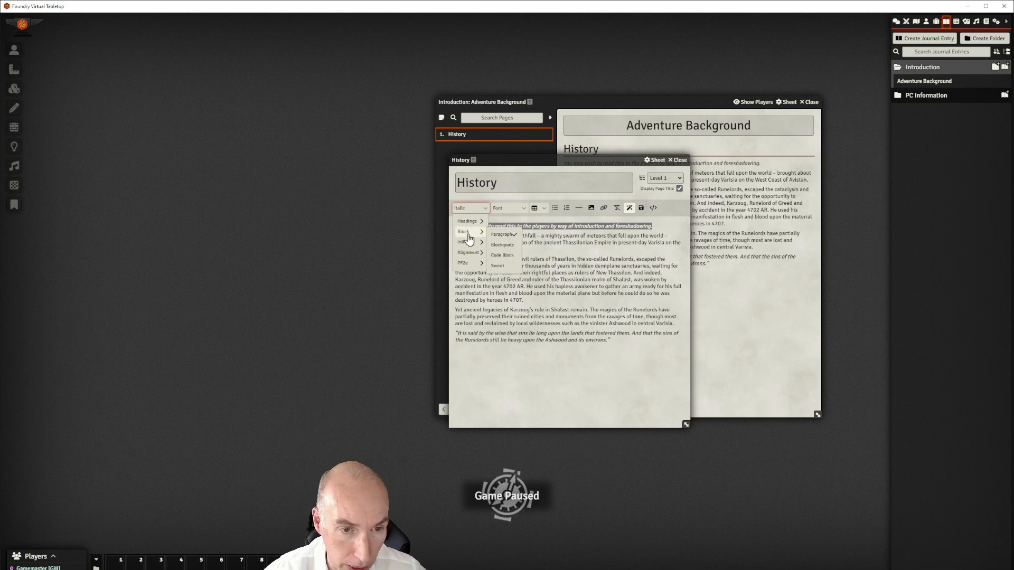
mouse_move(470, 258)
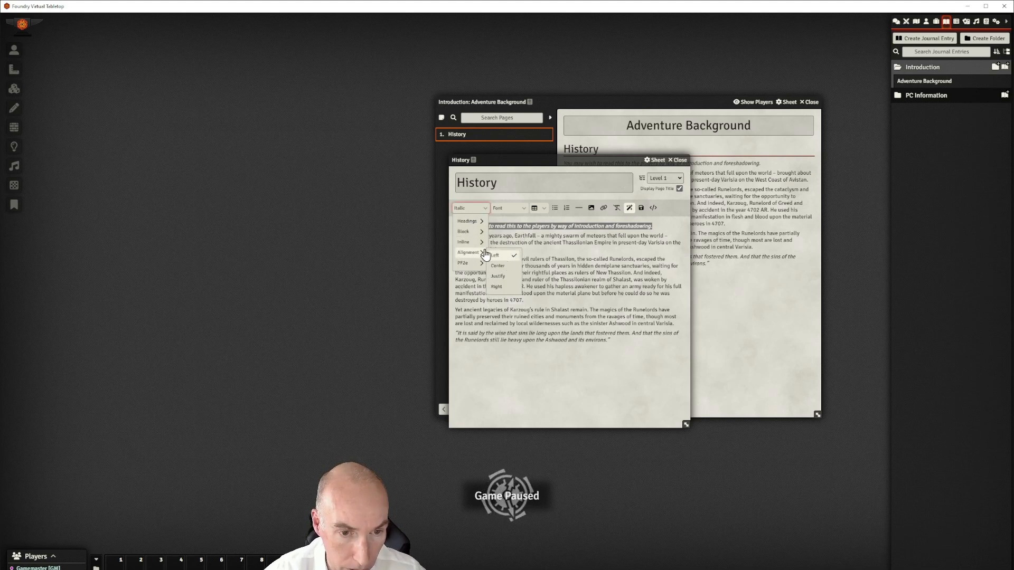
left_click(502, 255)
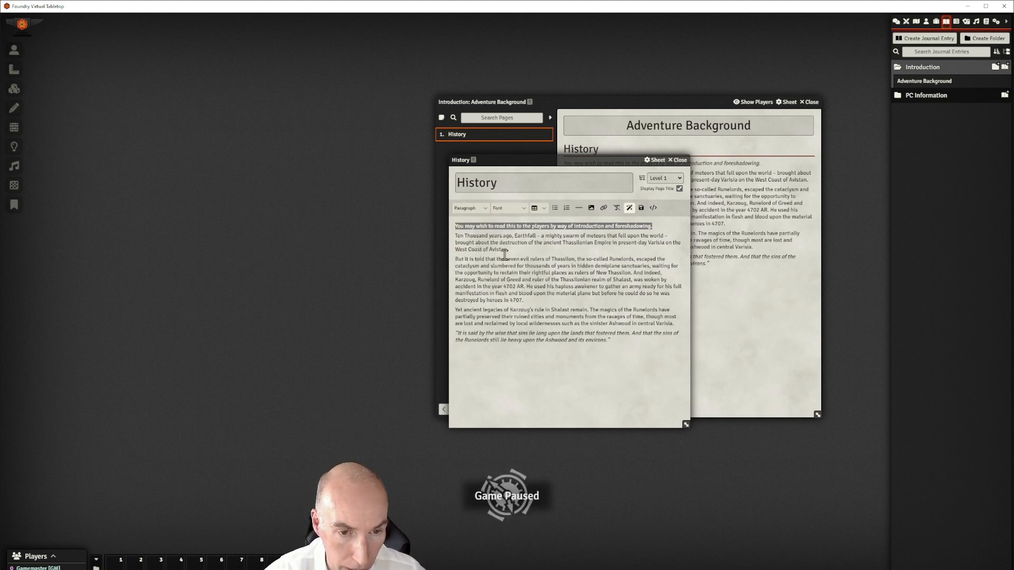
left_click(542, 271)
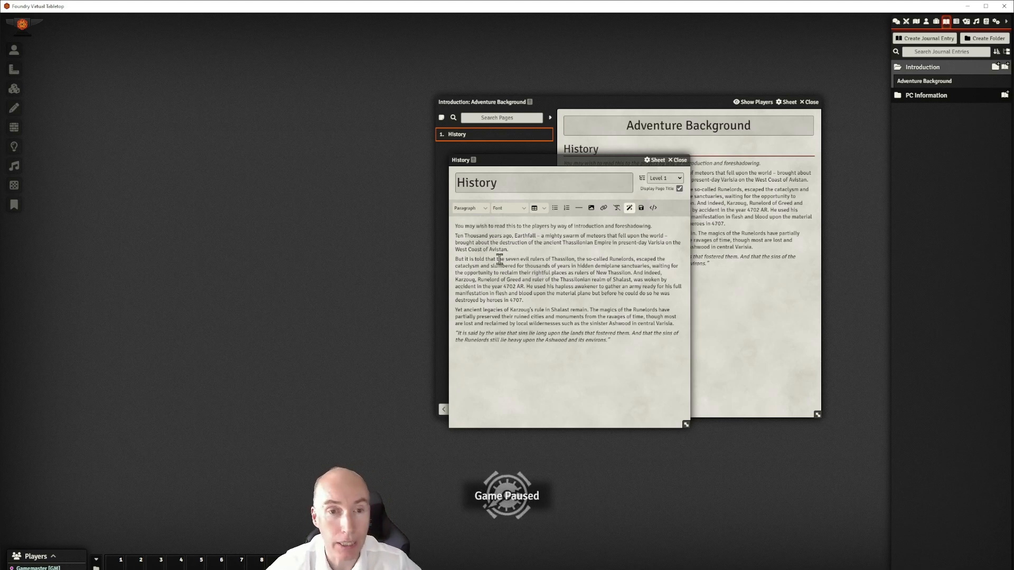
Reselect the first line and format it as a Secret block
left_click(485, 209)
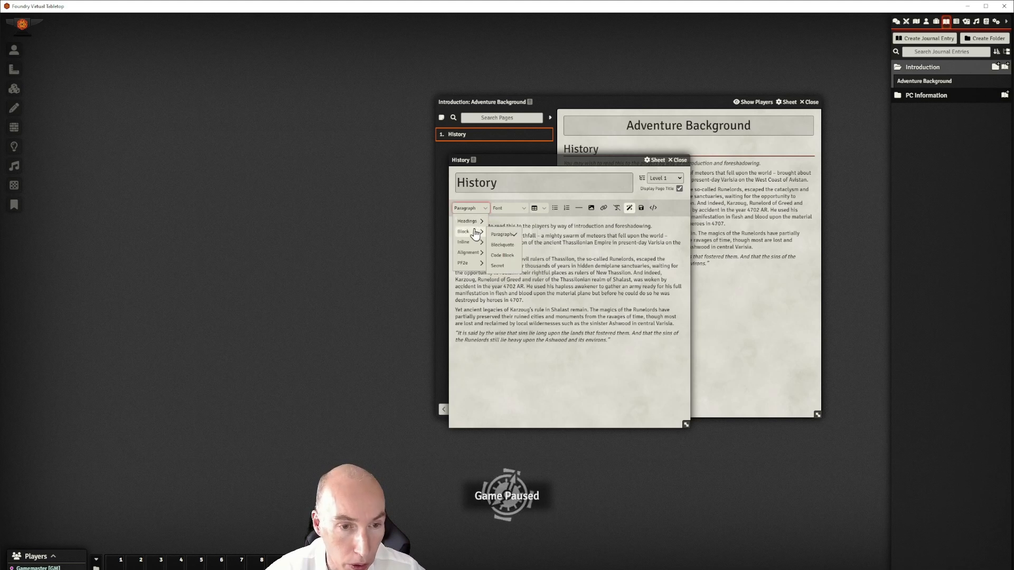
left_click_drag(655, 226, 456, 225)
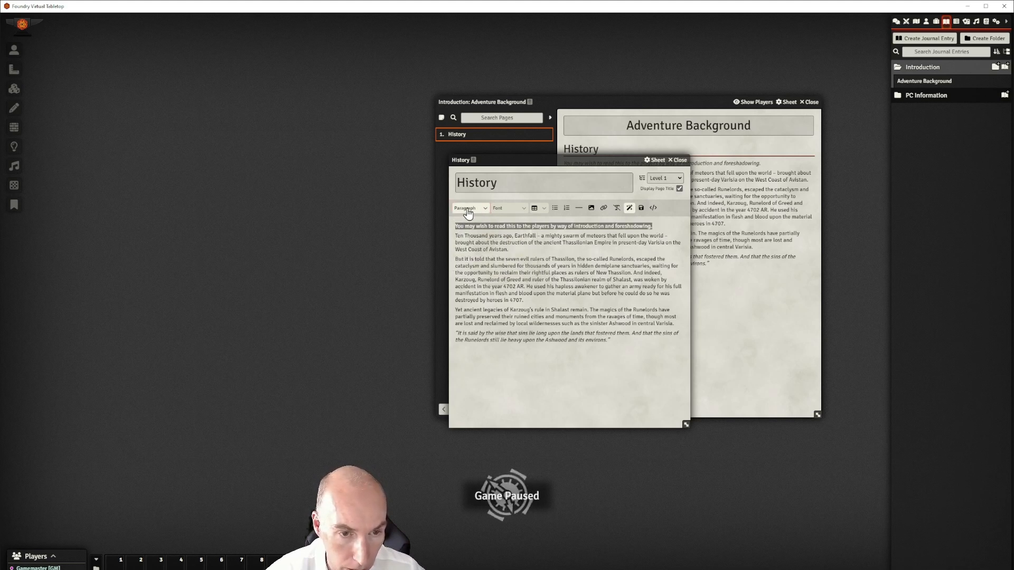
left_click(468, 209)
mouse_move(467, 231)
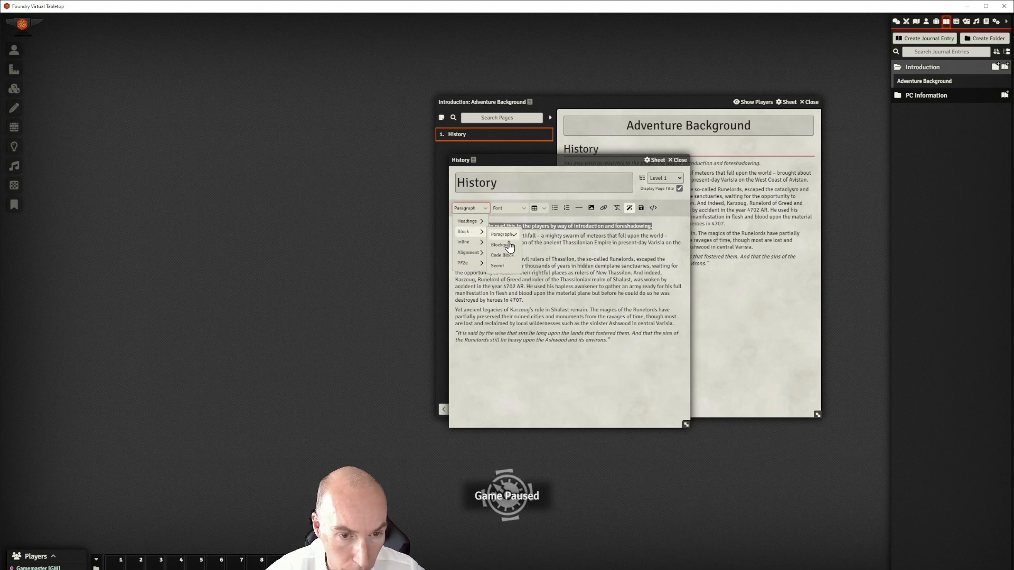
left_click(506, 266)
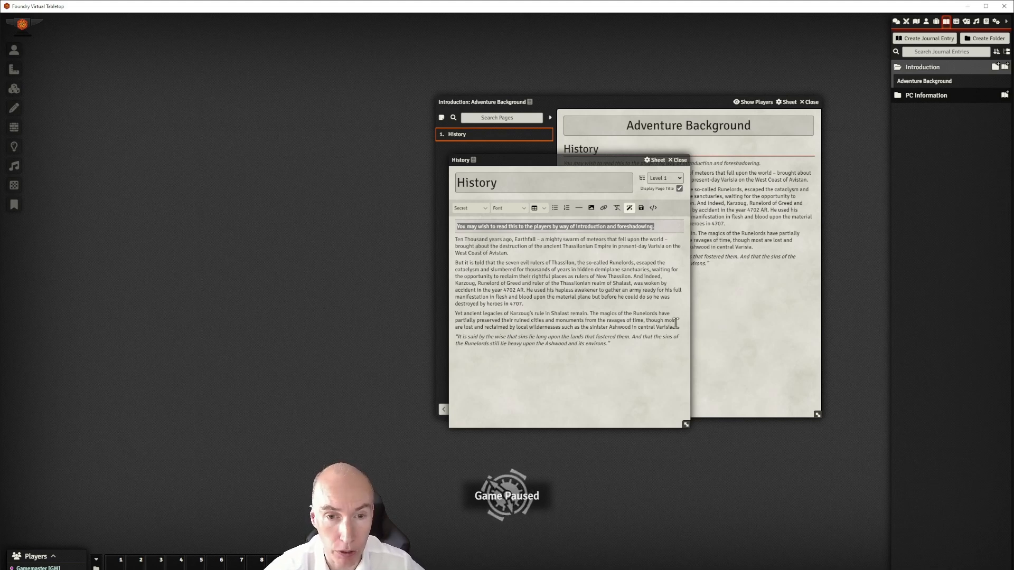
left_click(515, 250)
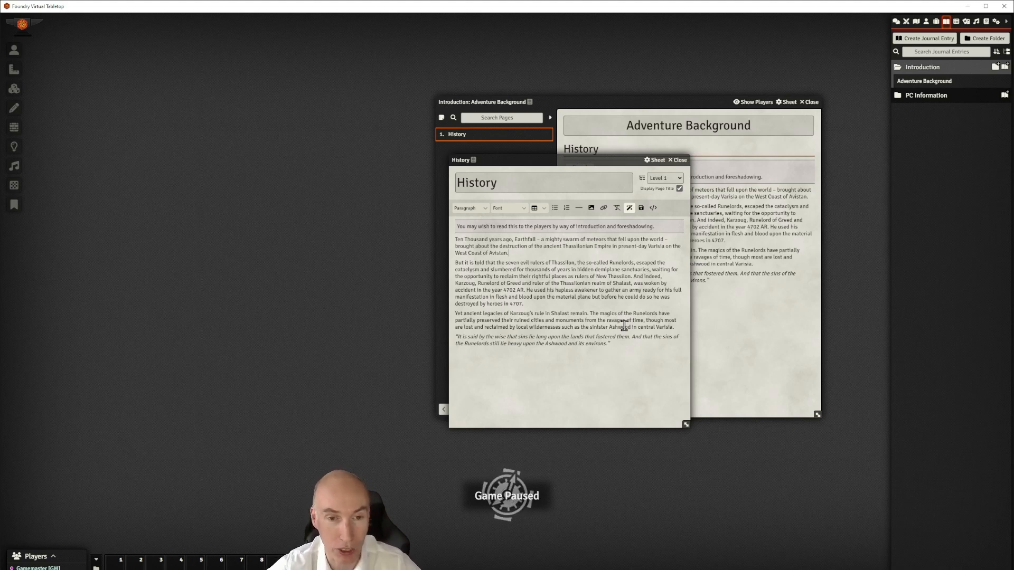
Save the History page changes
left_click_drag(581, 160, 608, 155)
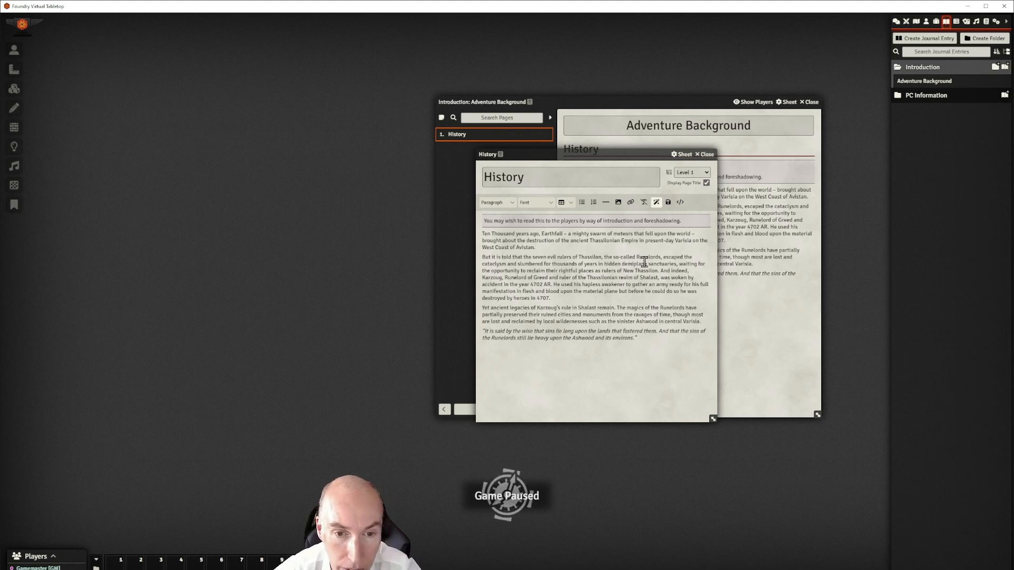
left_click_drag(605, 157, 655, 155)
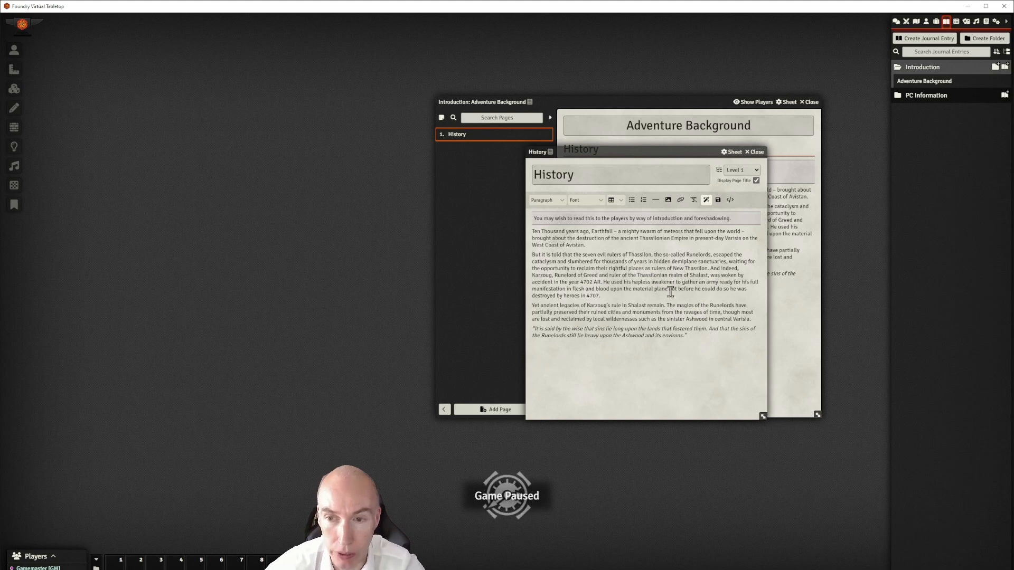
left_click_drag(675, 149, 562, 150)
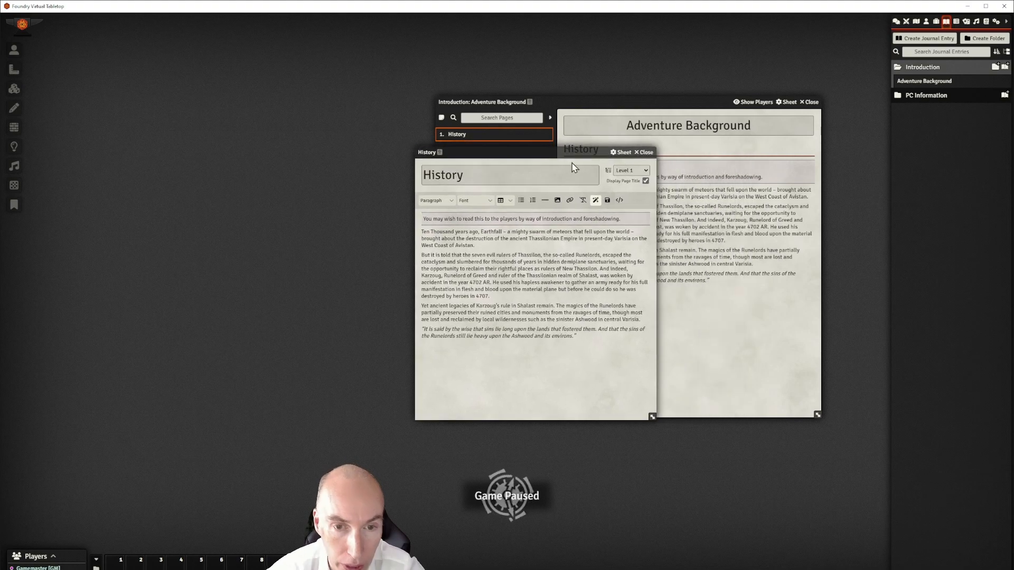
left_click(608, 201)
Arrange the History editor on the left and the journal window beside it
left_click_drag(593, 151, 387, 167)
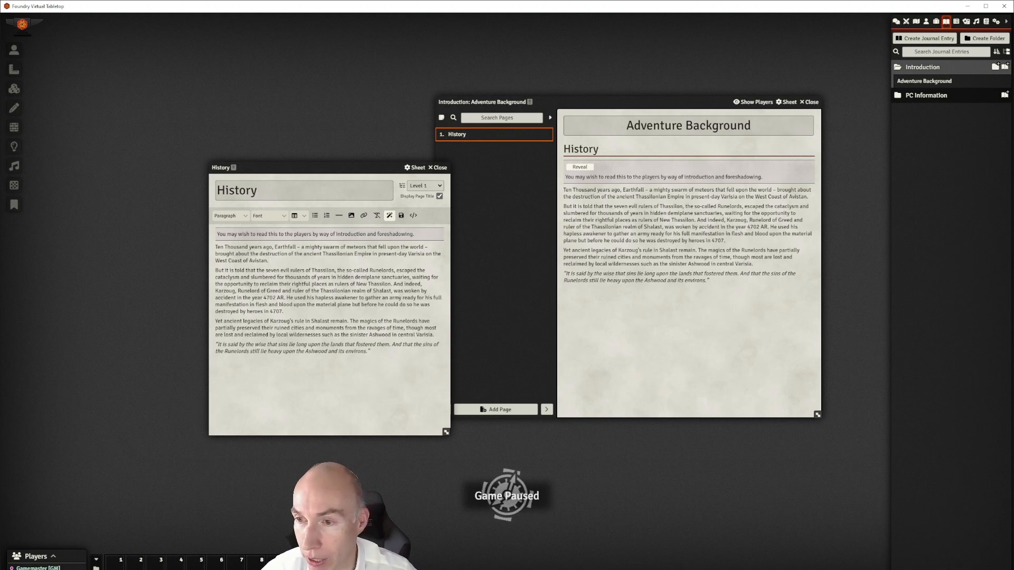
left_click_drag(663, 102, 717, 87)
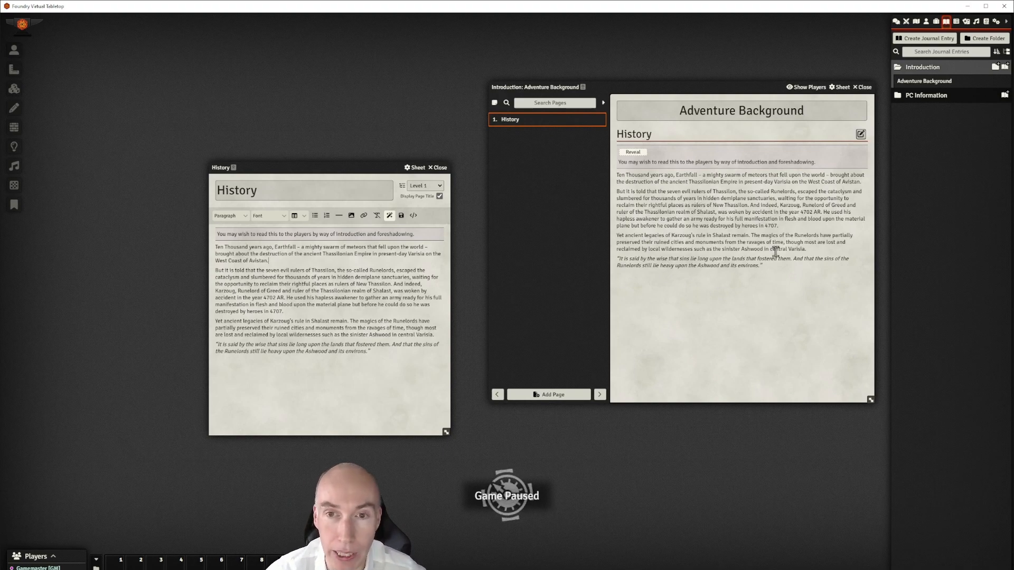
left_click_drag(717, 89, 697, 82)
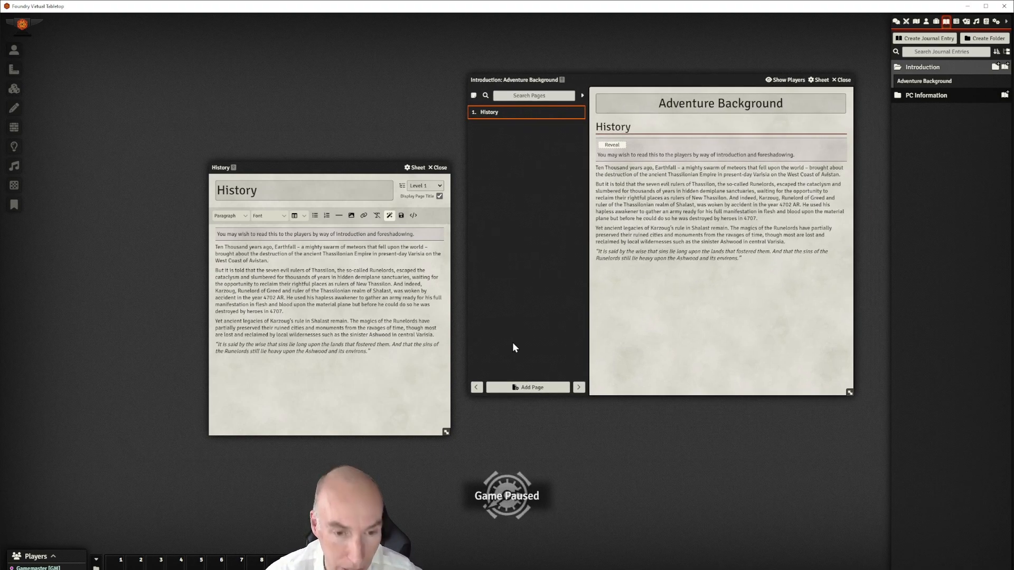
Create a Text page named "GM's Introduction" in the Adventure Background journal
left_click(533, 391)
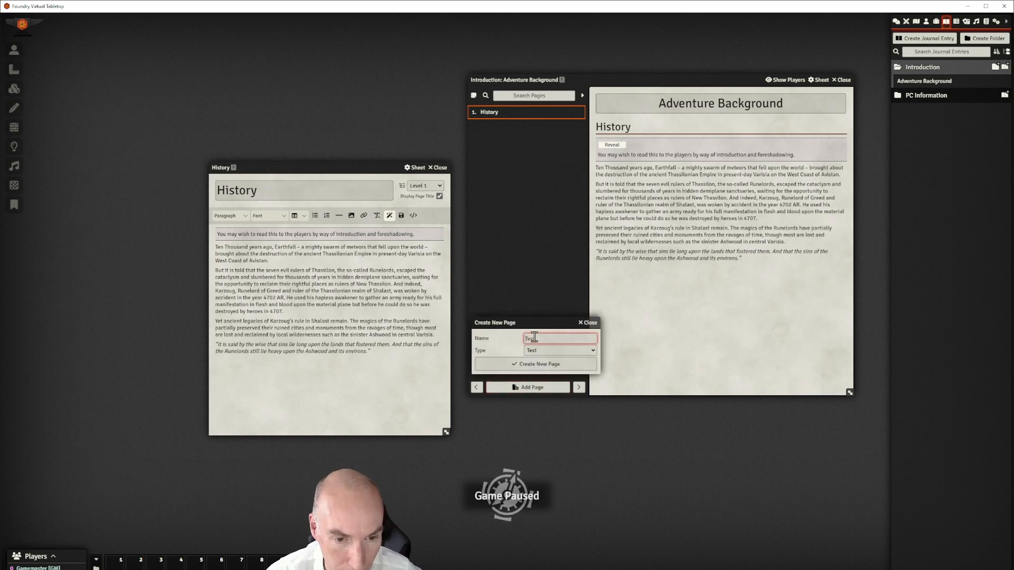
type("GM's In")
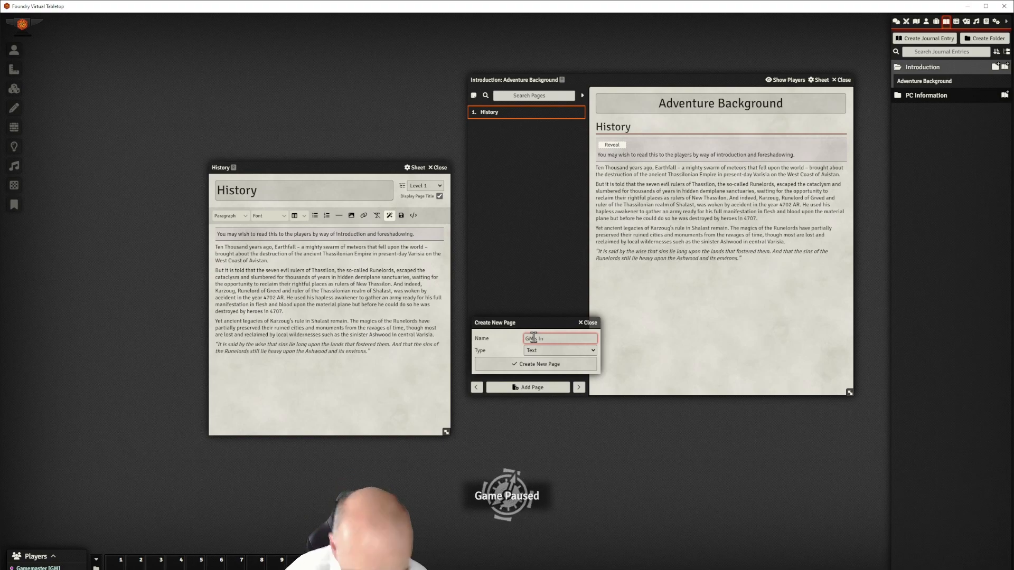
type("troduction")
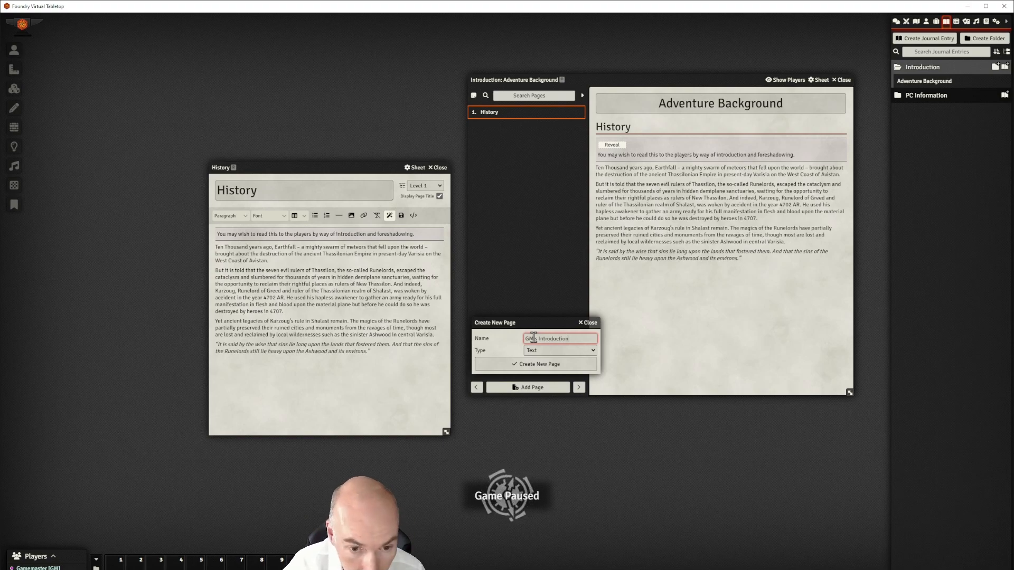
left_click(538, 363)
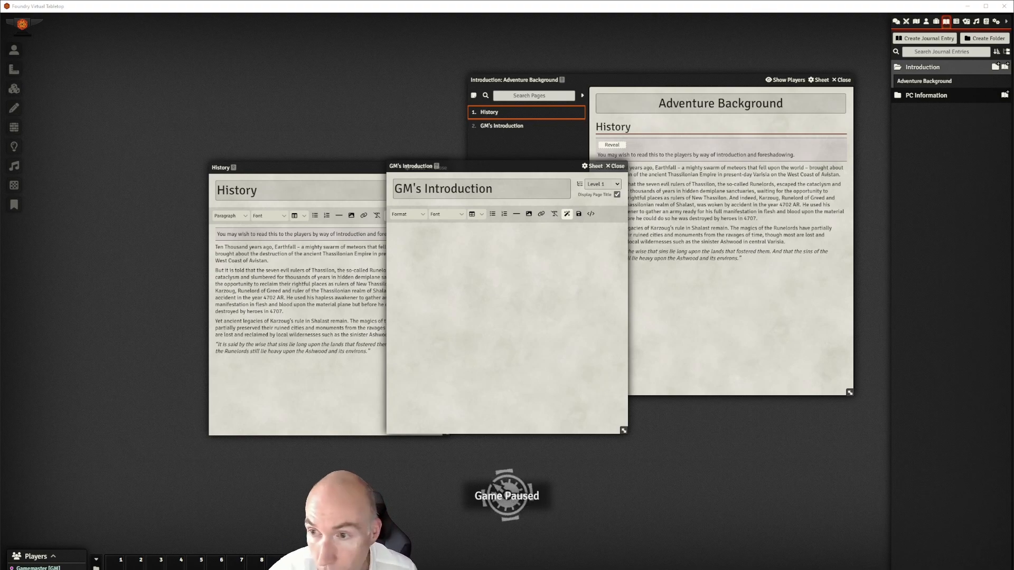
Paste the Pendaka fishing-town paragraph into GM's Introduction and clear its formatting
left_click(512, 254)
type("The PCs find themselves in the lakeside fishing town of Pendaka. The largely peaceful town borders a dark forest, known as the Ashwood, lying between Claybottom Lake and the Skull River to the West and the plains around Abken to the East.")
left_click_drag(527, 246, 373, 229)
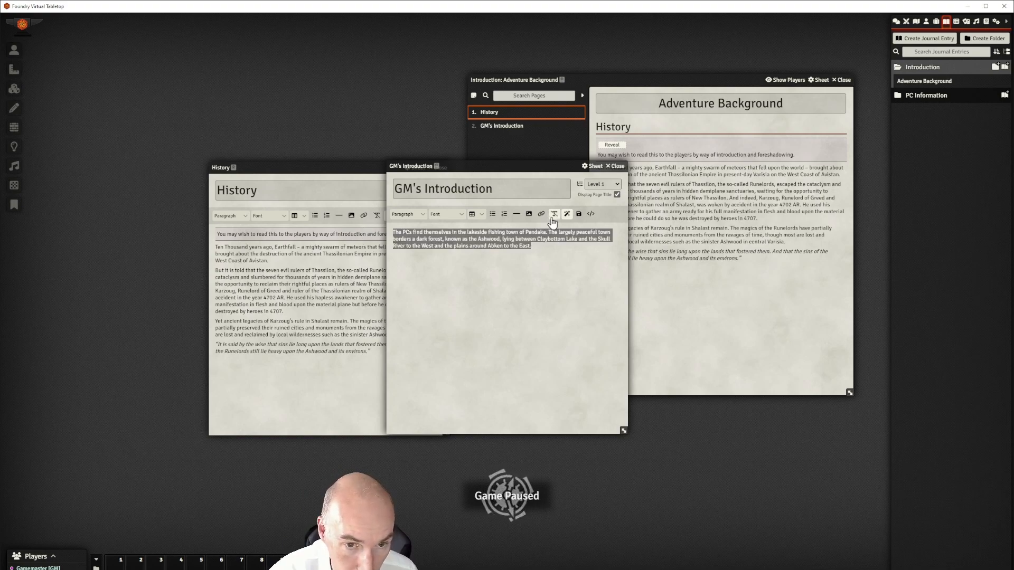
left_click(543, 245)
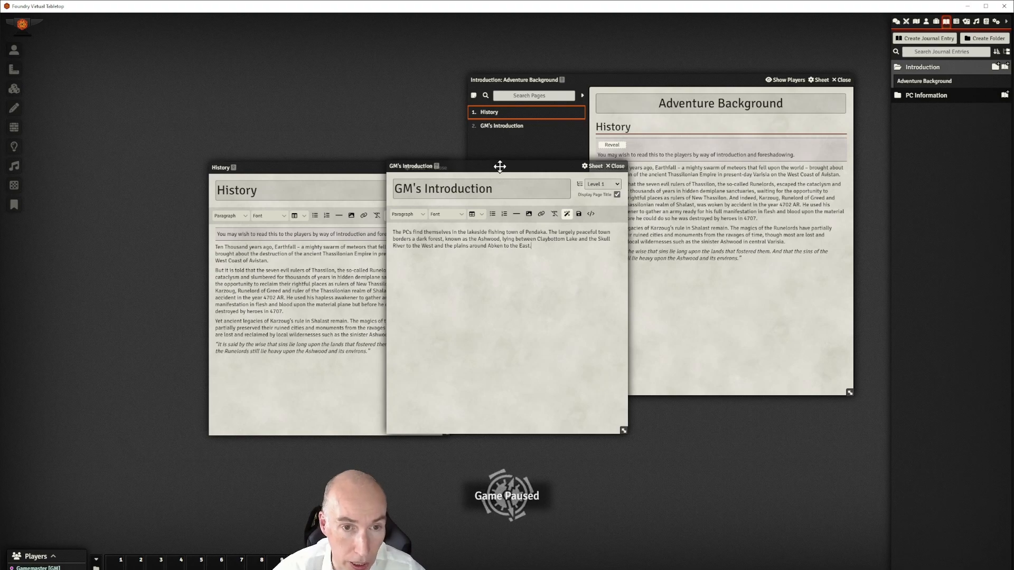
Log out of the world, return to setup, and show the Add-on Modules list
left_click_drag(498, 166, 456, 163)
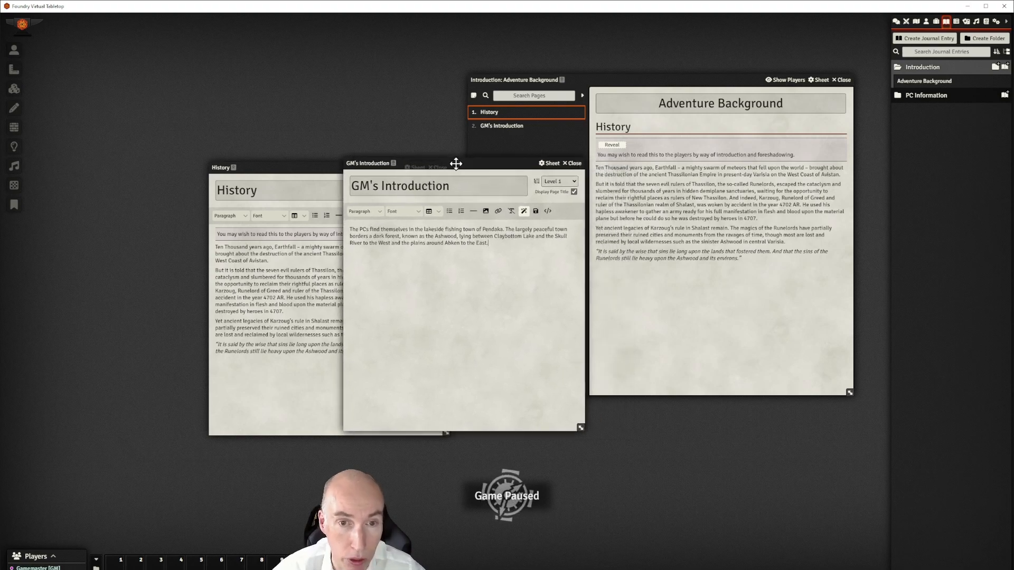
left_click(995, 22)
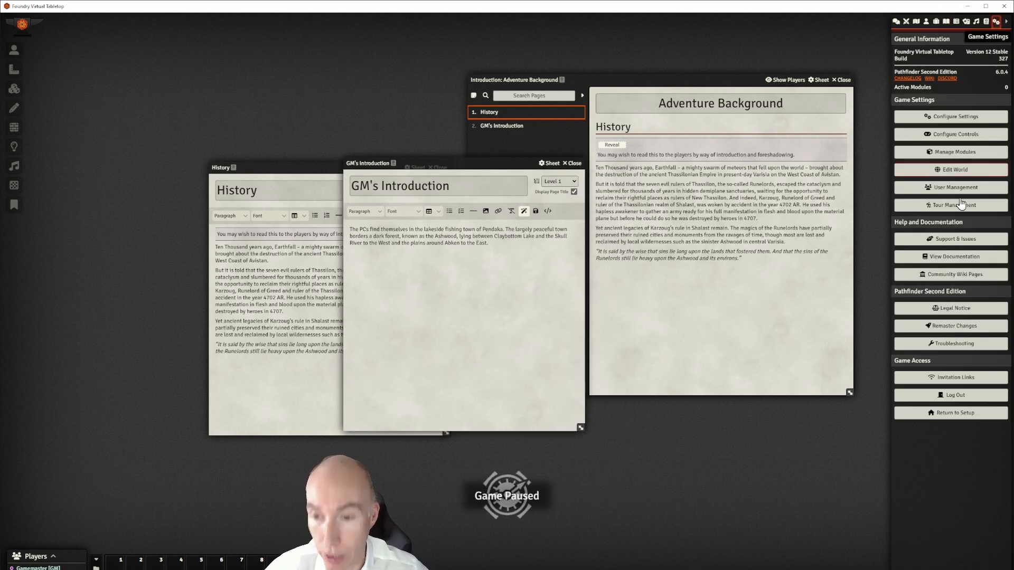
left_click(949, 397)
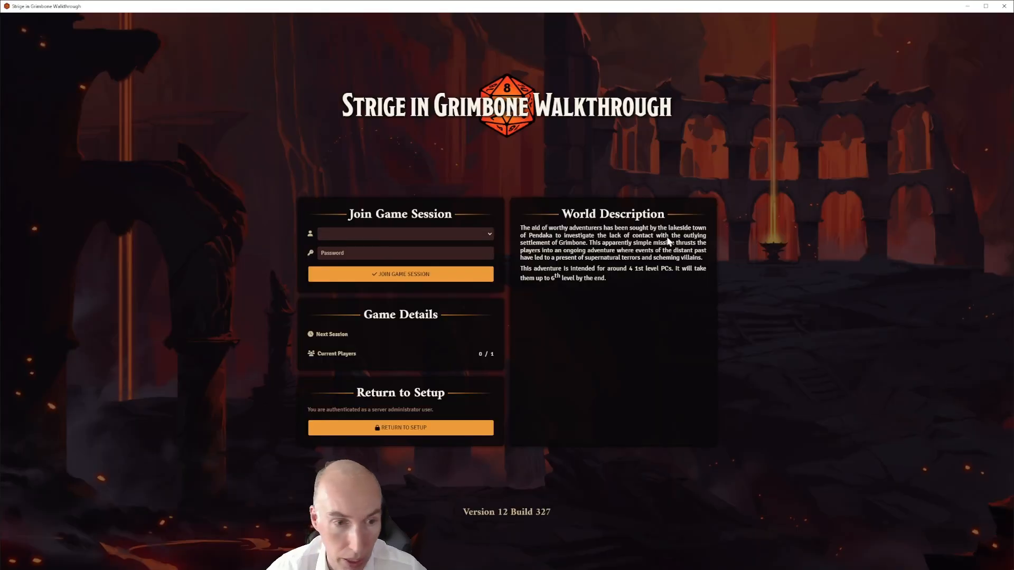
left_click(404, 429)
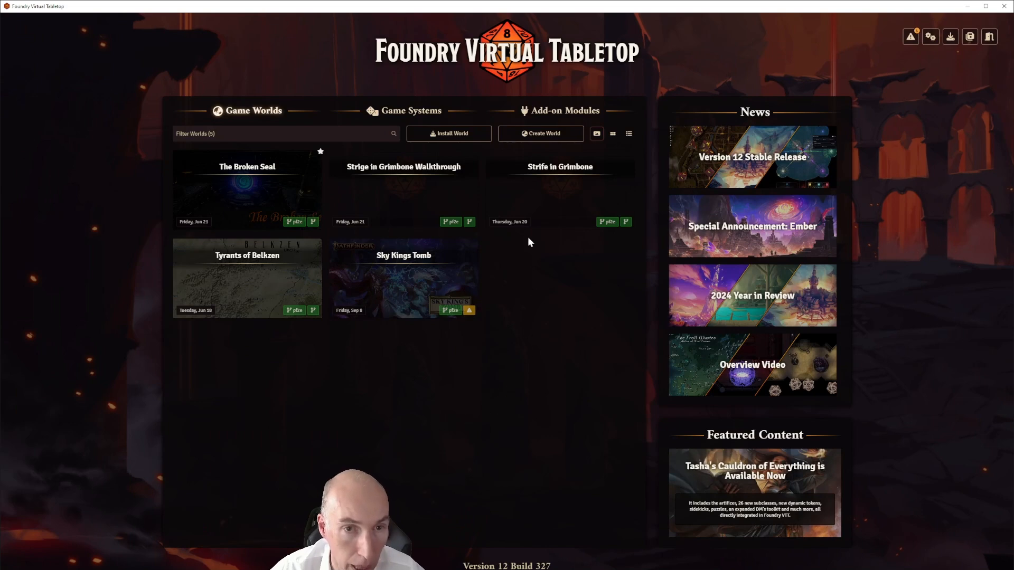
left_click(564, 112)
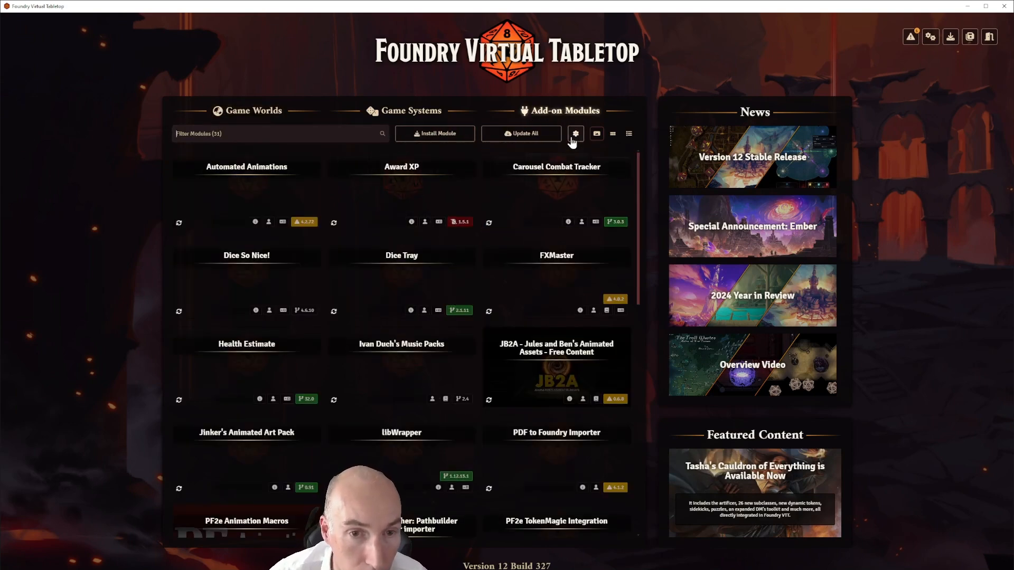
Start a new module titled "Strife in Grimbone Walkthrough Module" and edit its version to 0.5
left_click(575, 135)
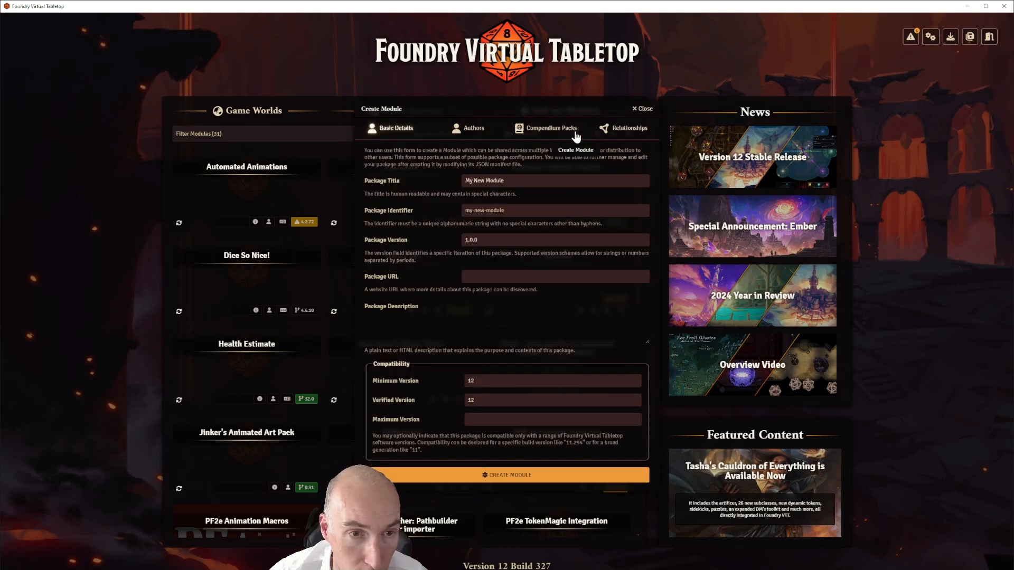
left_click(512, 180)
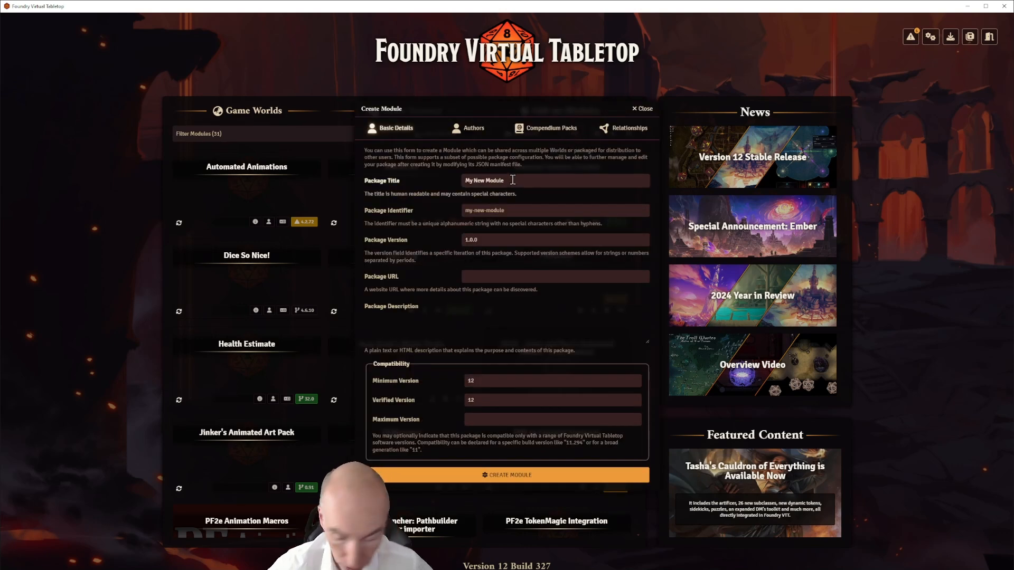
key("BackSpace")
key("BackSpace")
key("BackSpace")
key("BackSpace")
key("BackSpace")
key("BackSpace")
key("BackSpace")
key("BackSpace")
key("BackSpace")
key("BackSpace")
key("BackSpace")
key("BackSpace")
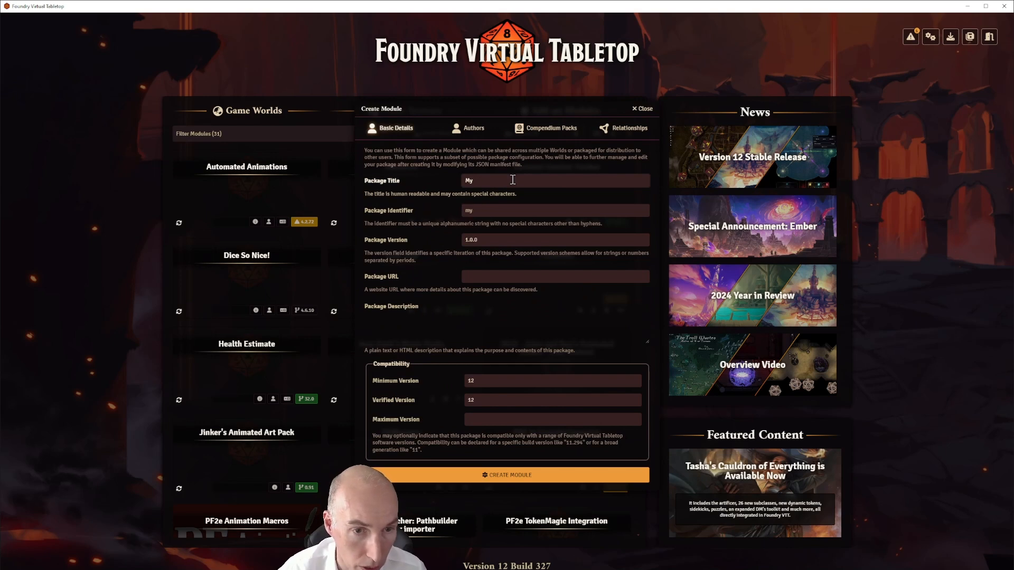
key("BackSpace")
type("S")
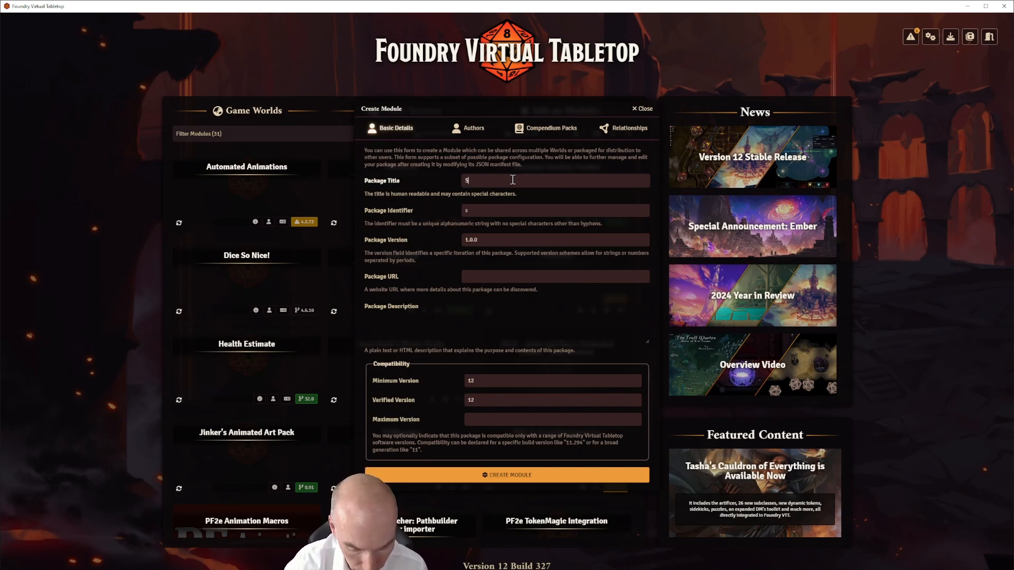
type("trife in Gr")
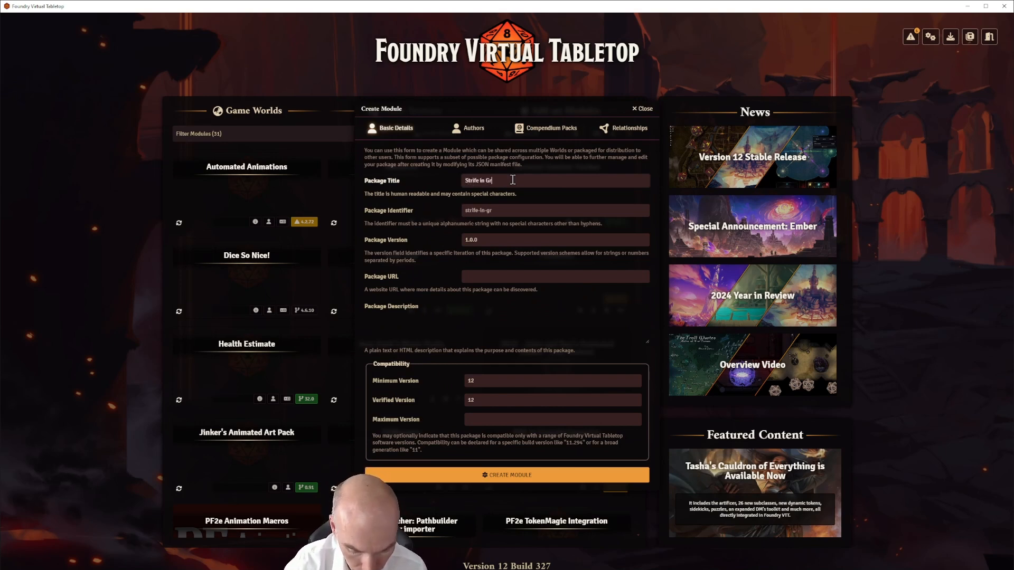
type("imbone Walkthro")
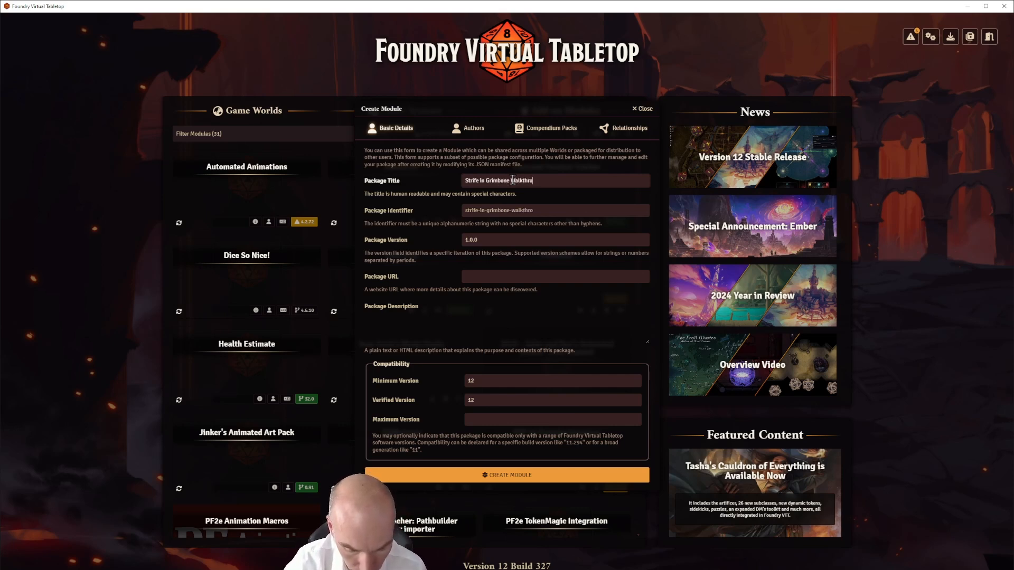
type("ugh Module")
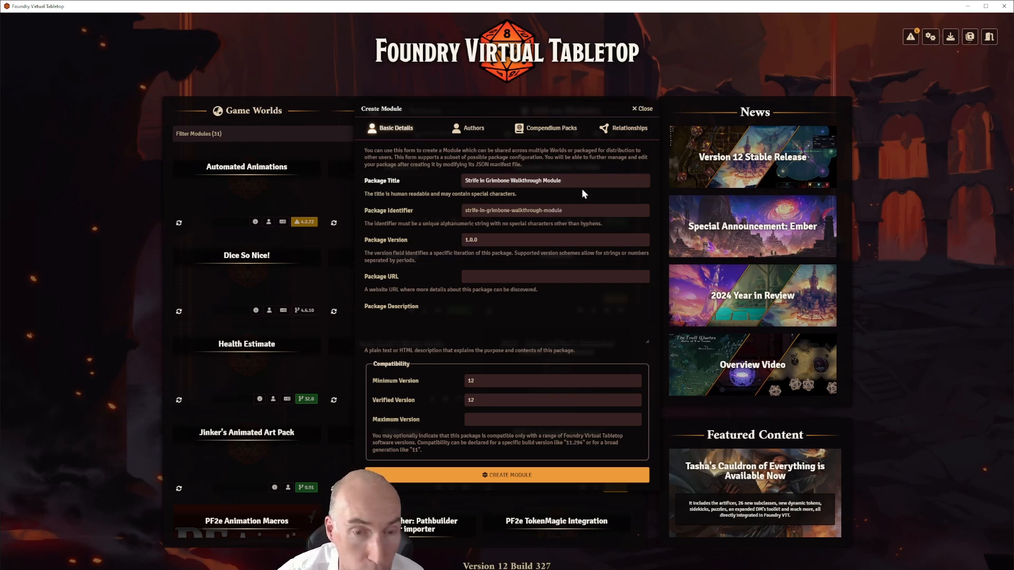
left_click(565, 207)
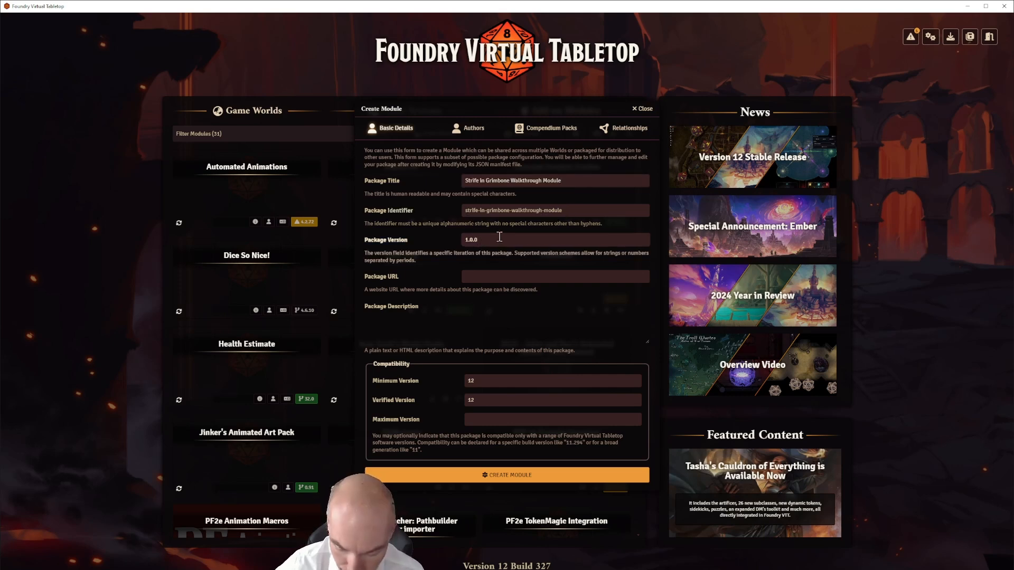
key("BackSpace")
key("BackSpace")
key("BackSpace")
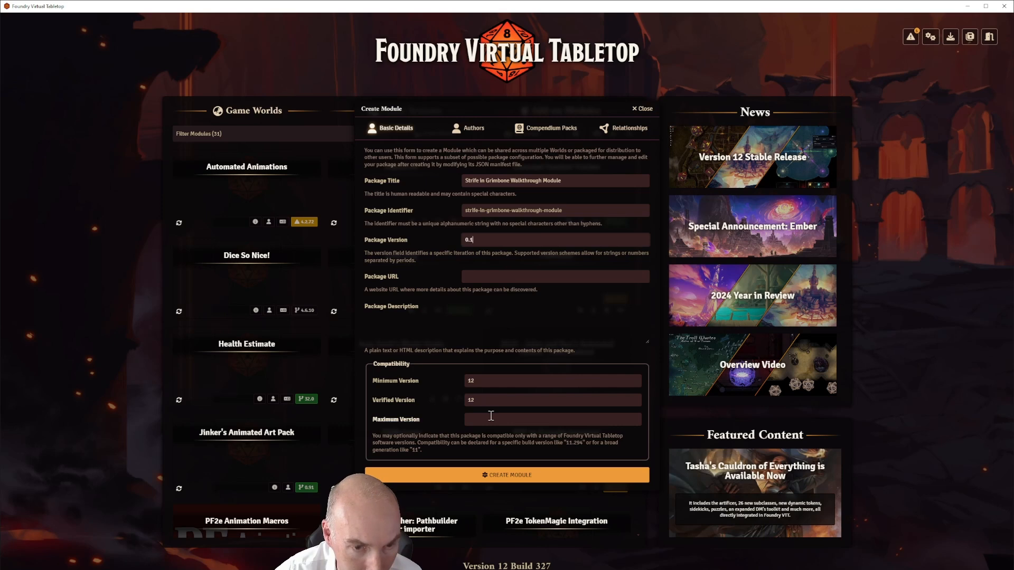
Add a module author, replacing 'Author 1' with the creator's first name
left_click(463, 130)
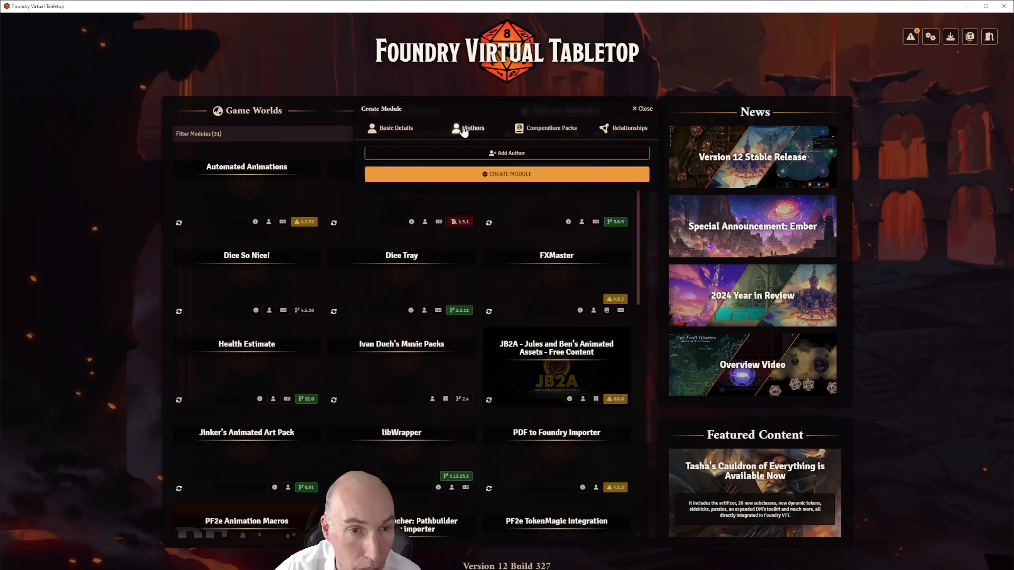
left_click(494, 153)
left_click_drag(494, 157, 463, 158)
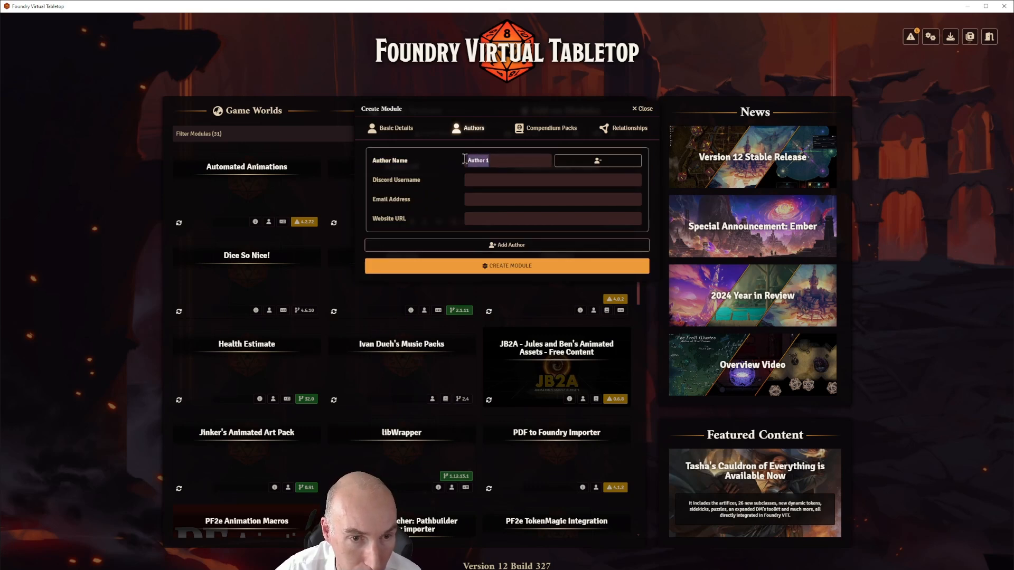
key("BackSpace")
type("John")
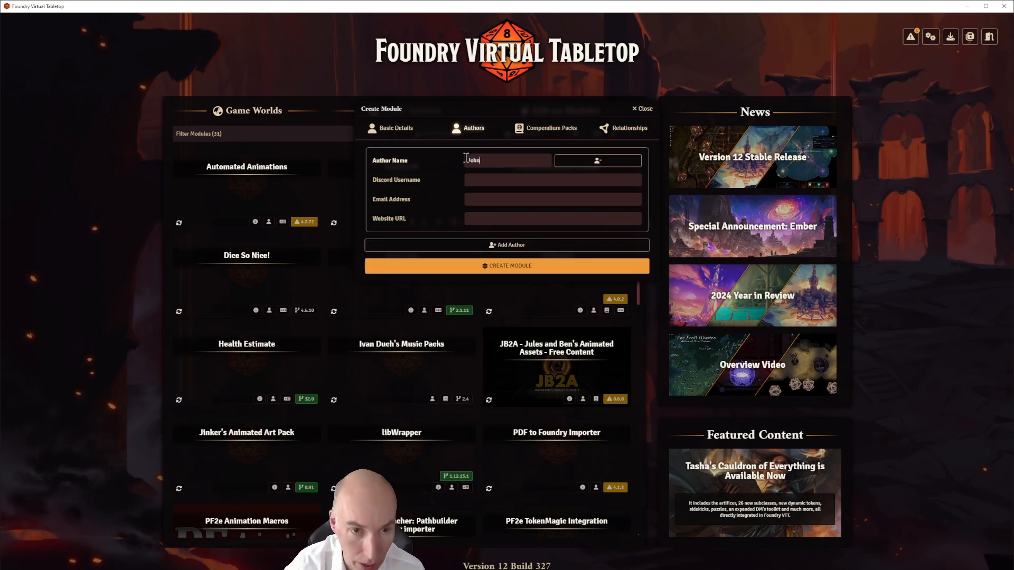
left_click(548, 131)
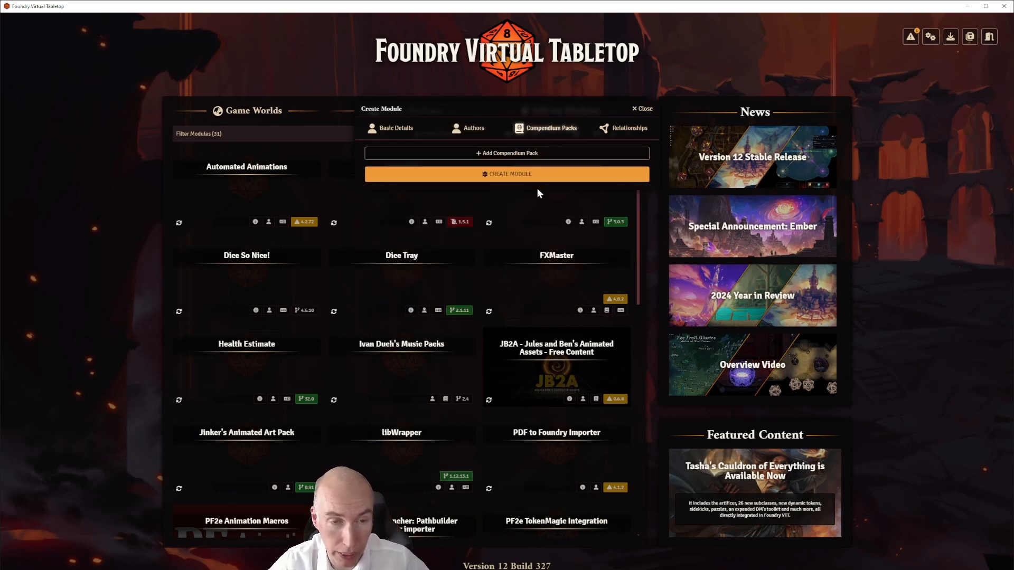
Add a compendium pack labelled "Strife in Grimbone Pack"
left_click(523, 155)
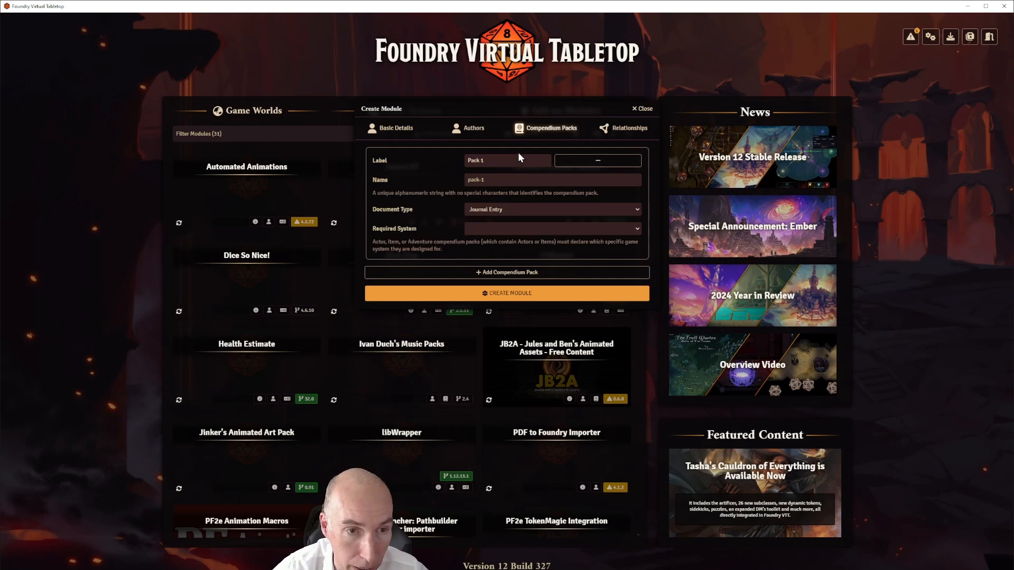
left_click(495, 159)
key("BackSpace")
key("BackSpace")
key("BackSpace")
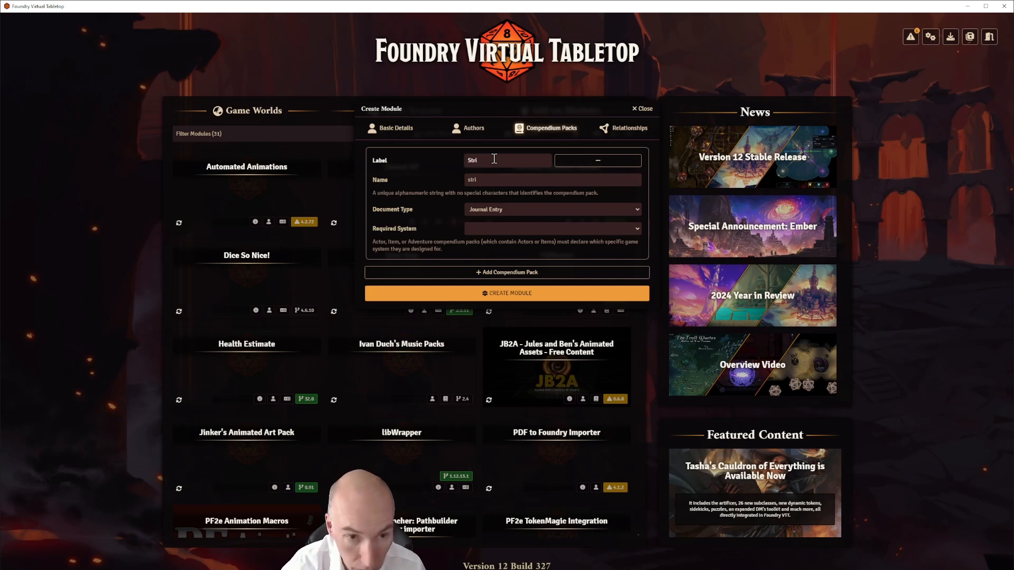
key("BackSpace")
type("fde")
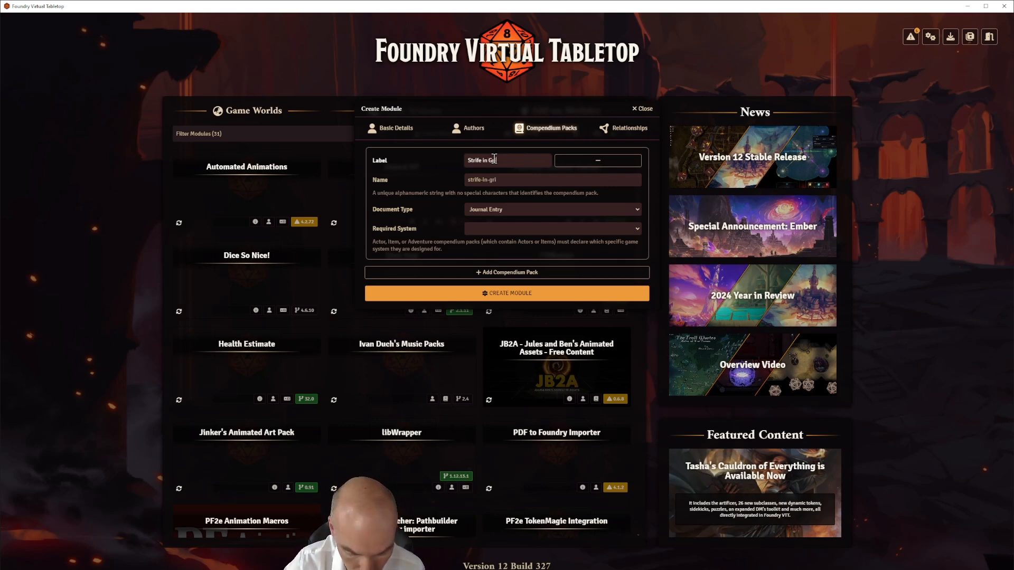
type("bone")
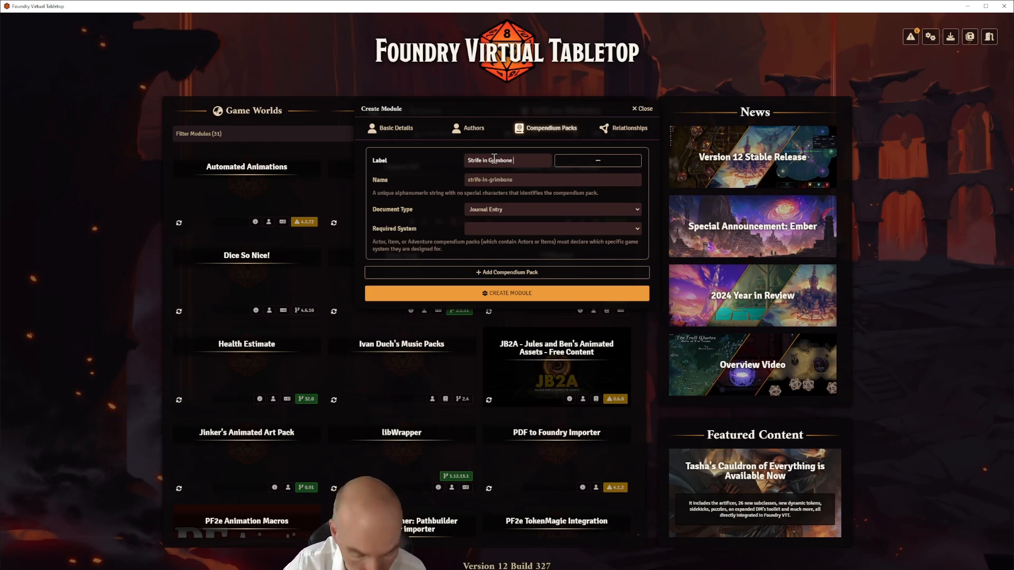
type(" Pack")
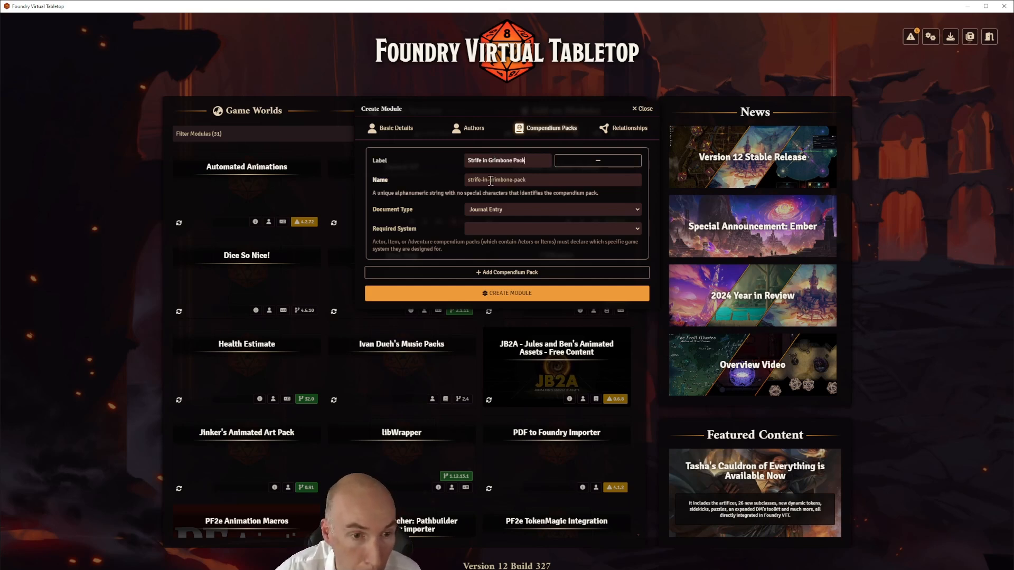
Make the pack an Adventure pack requiring Pathfinder Second Edition, then create the module
left_click(554, 210)
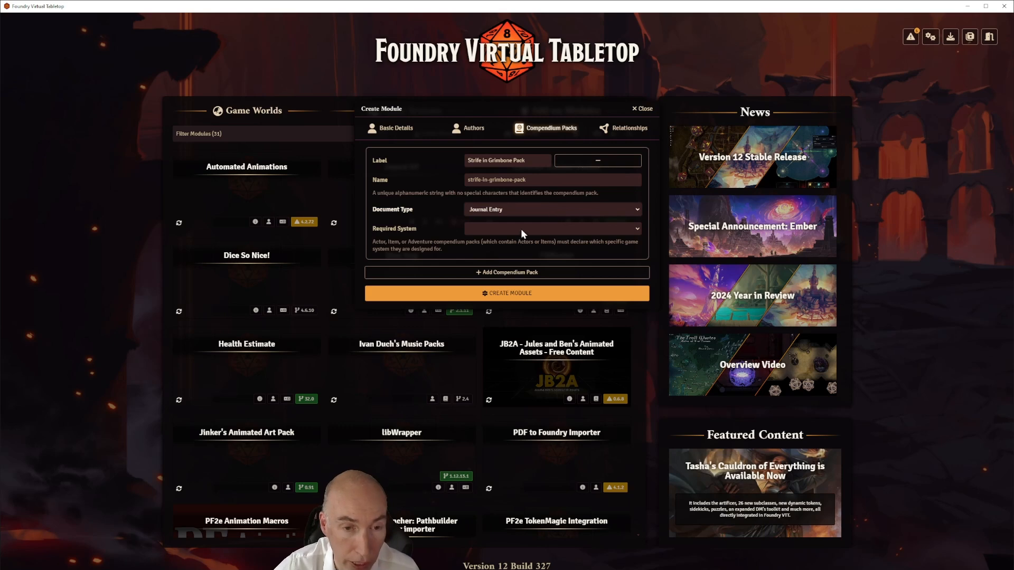
left_click(505, 235)
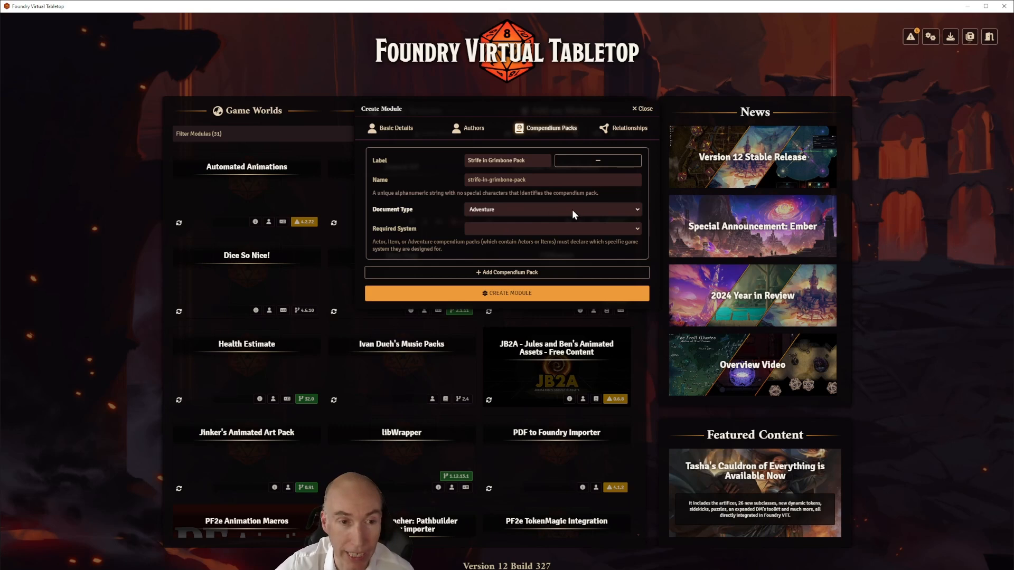
left_click(513, 248)
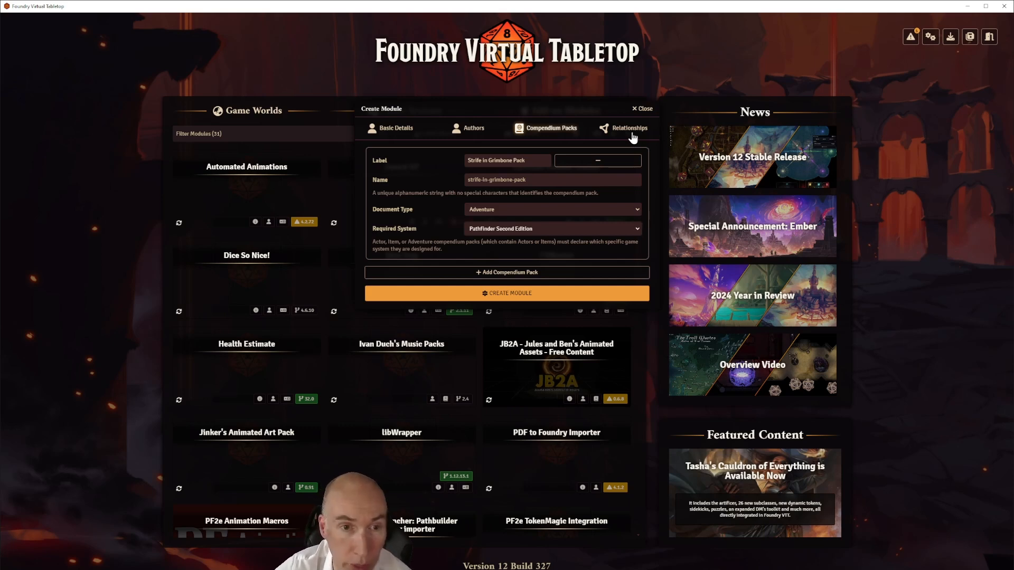
left_click(508, 293)
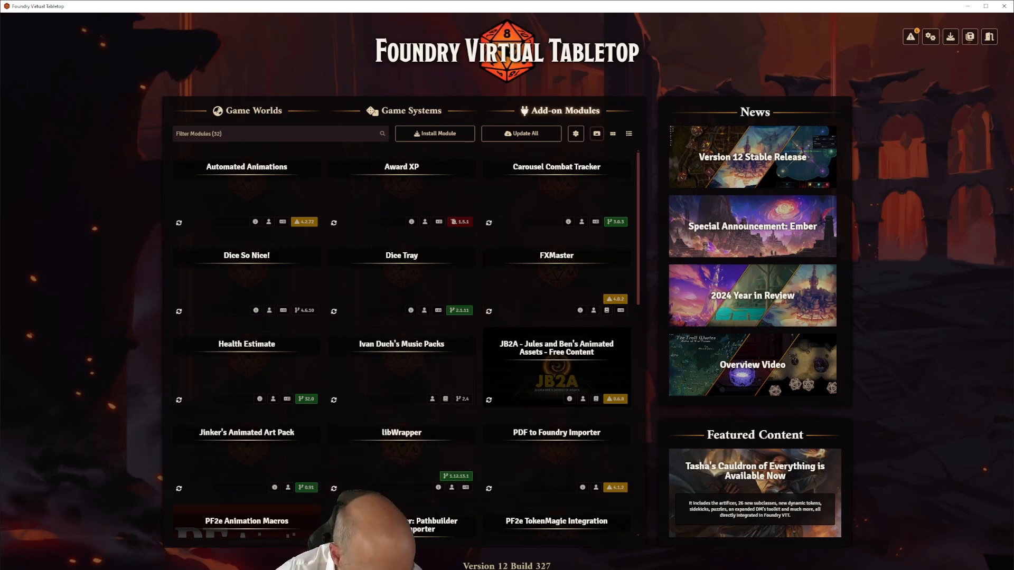
Verify in File Explorer that strife-in-grimbone-walkthrough-module contains module.json, then hide Explorer
key("alt+Tab")
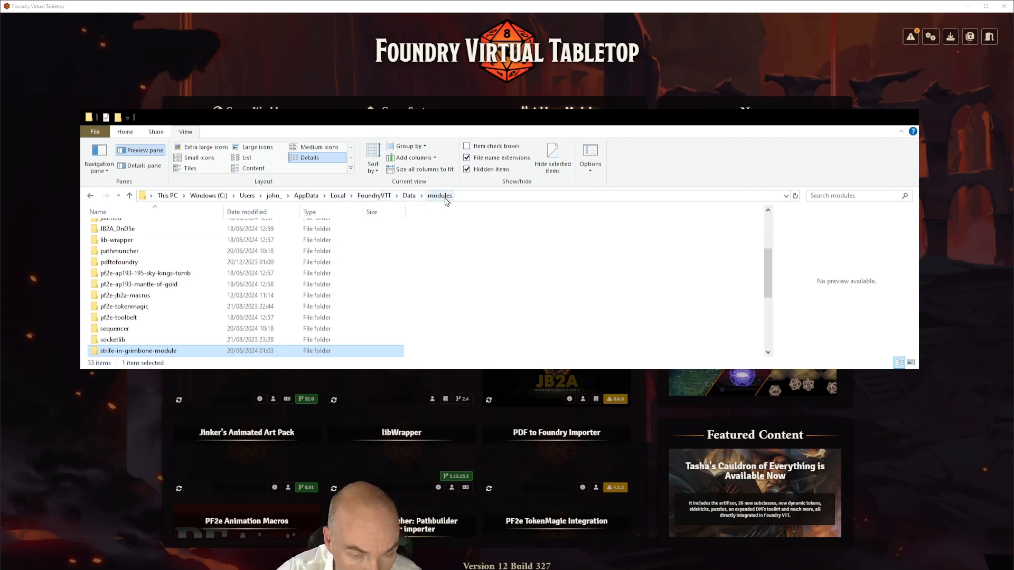
scroll(162, 270, "up", 3)
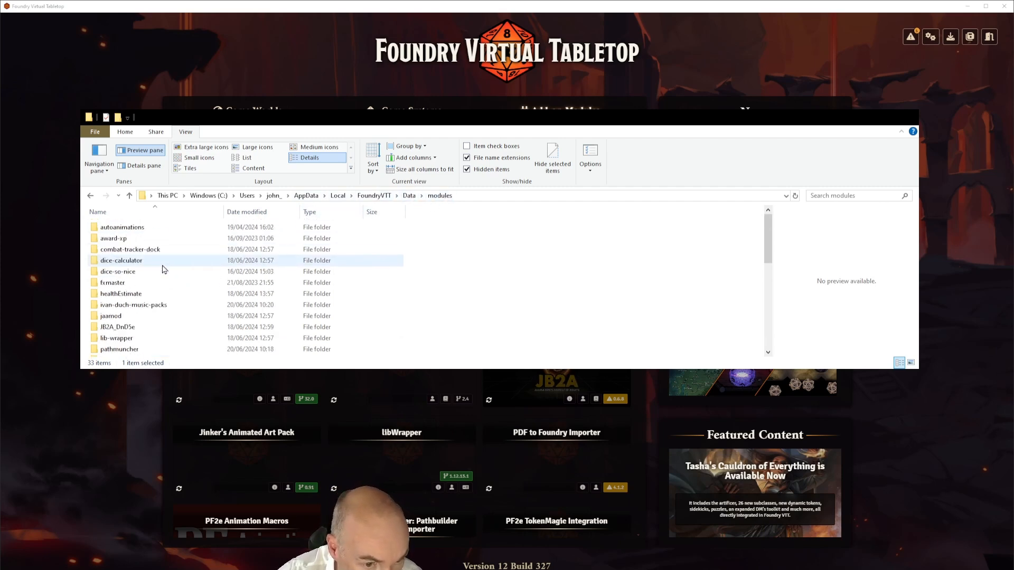
scroll(163, 270, "down", 3)
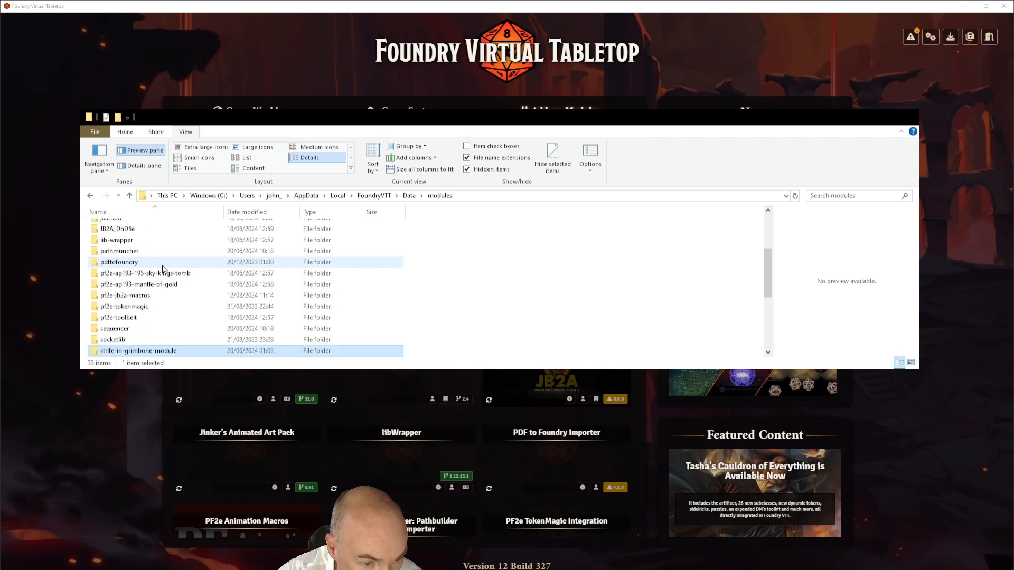
scroll(164, 270, "down", 1)
scroll(373, 273, "up", 2)
scroll(373, 272, "down", 1)
scroll(372, 273, "down", 1)
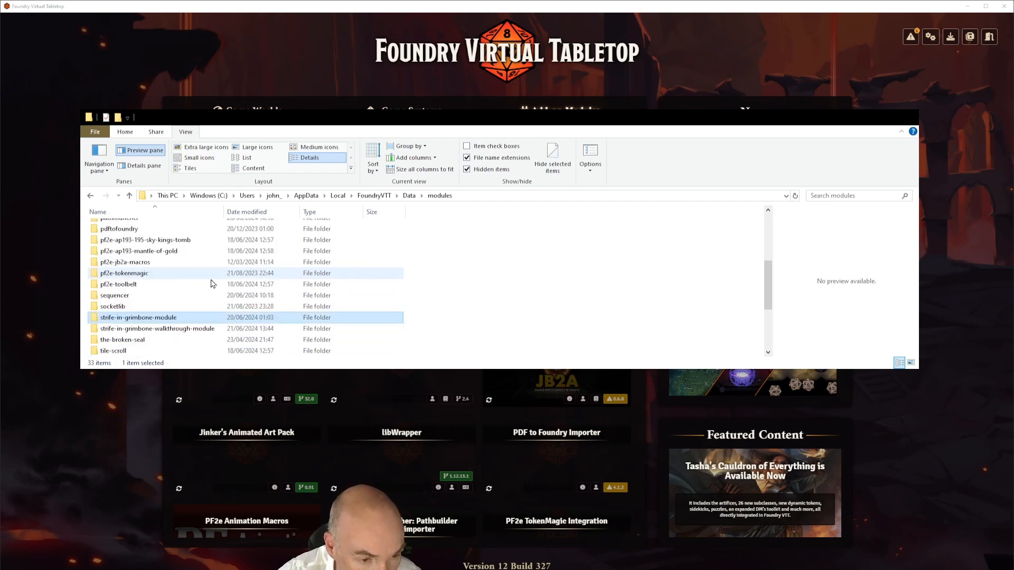
scroll(200, 284, "down", 1)
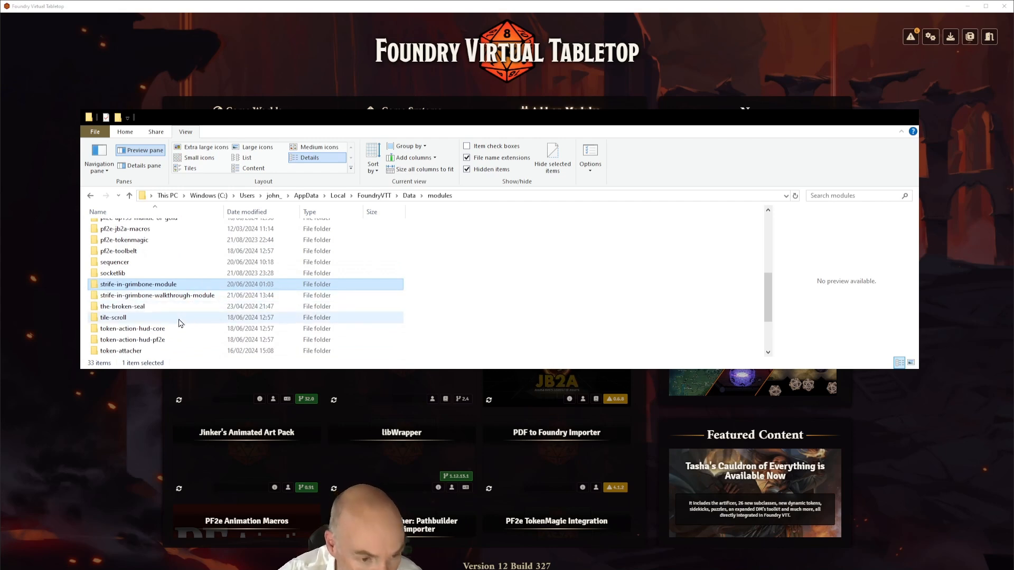
left_click(139, 300)
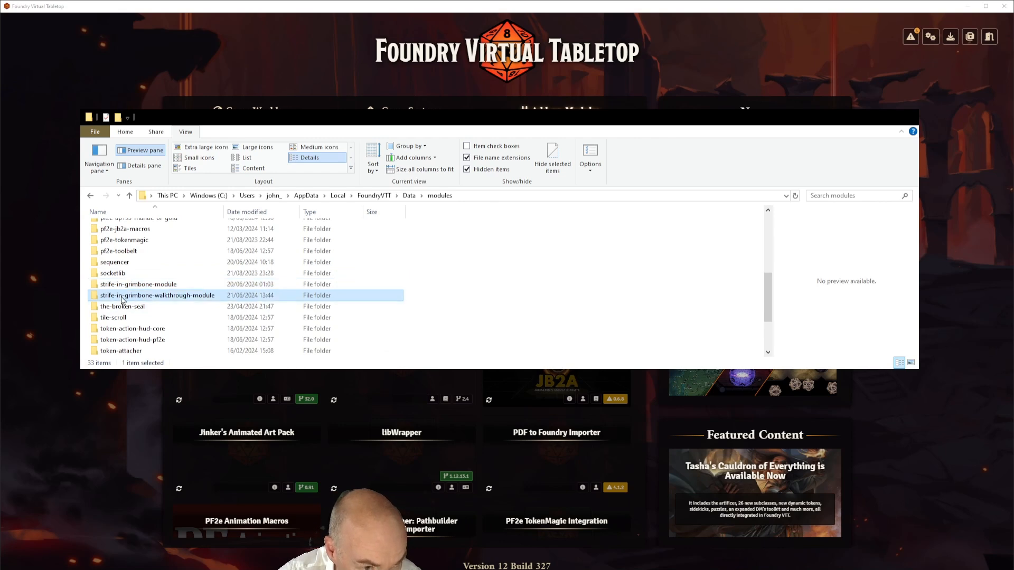
double_click(123, 300)
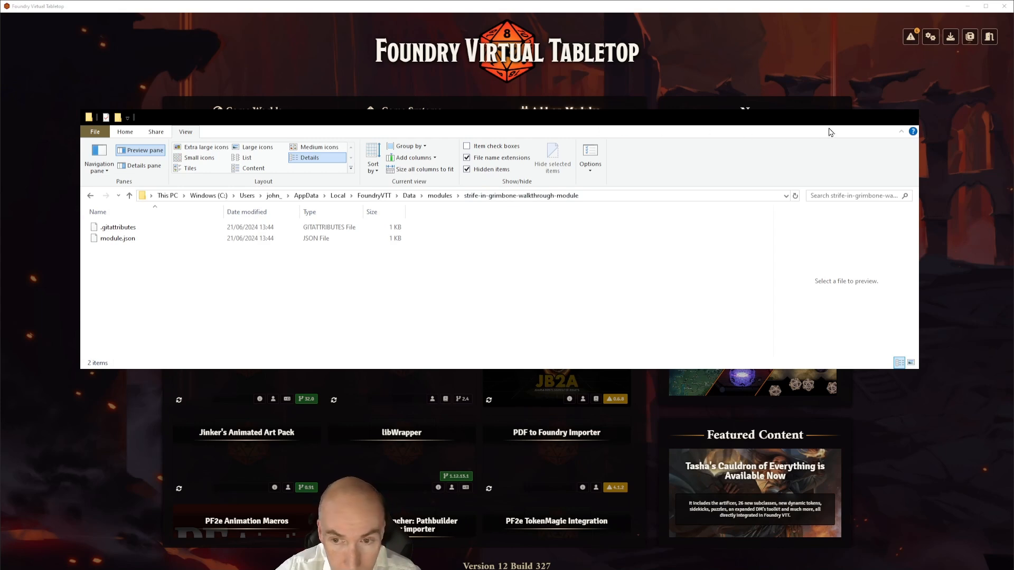
left_click(856, 123)
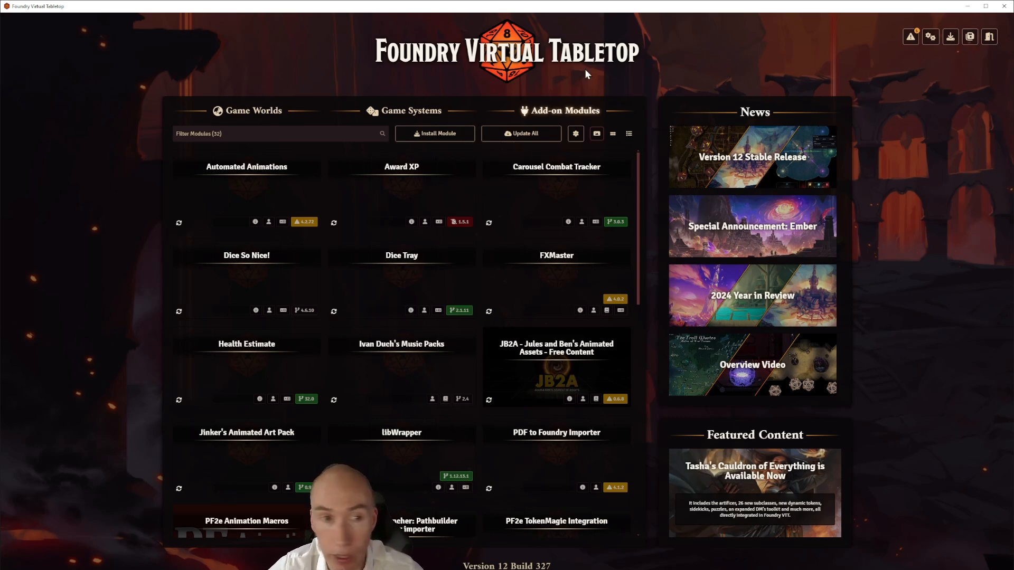
Launch the Strige in Grimbone Walkthrough world and join as Gamemaster
left_click(272, 109)
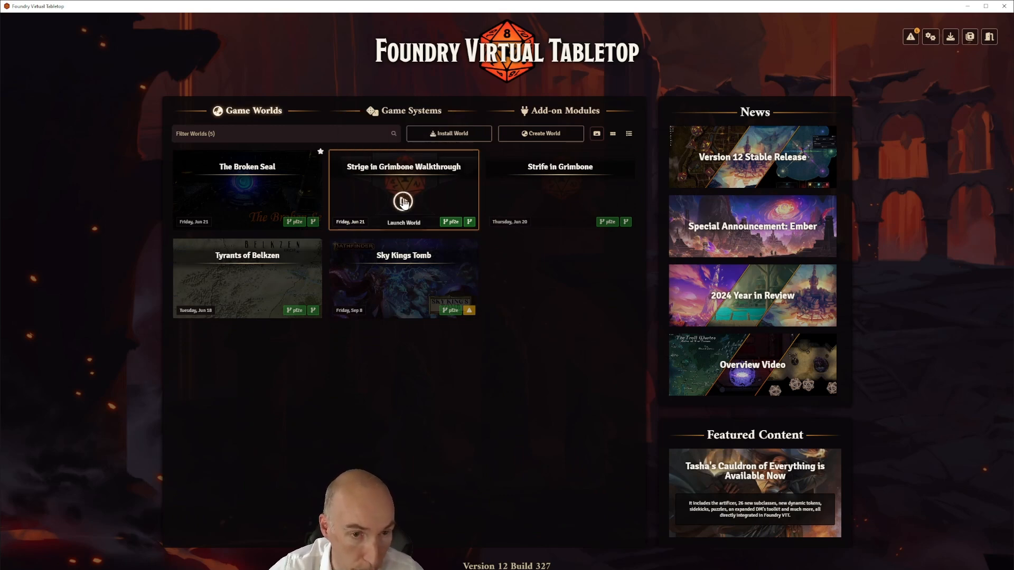
left_click(404, 201)
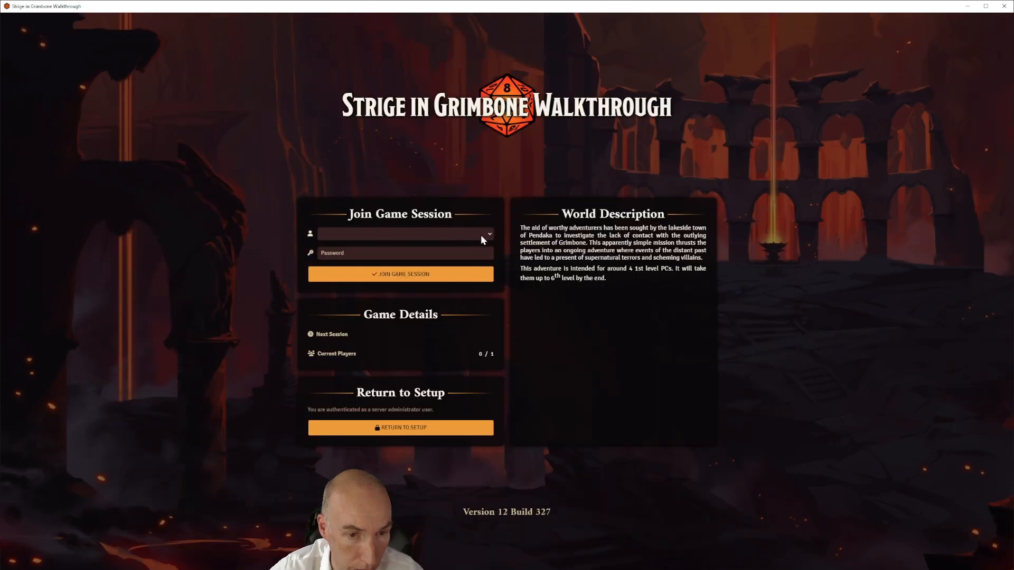
left_click(357, 252)
left_click(391, 274)
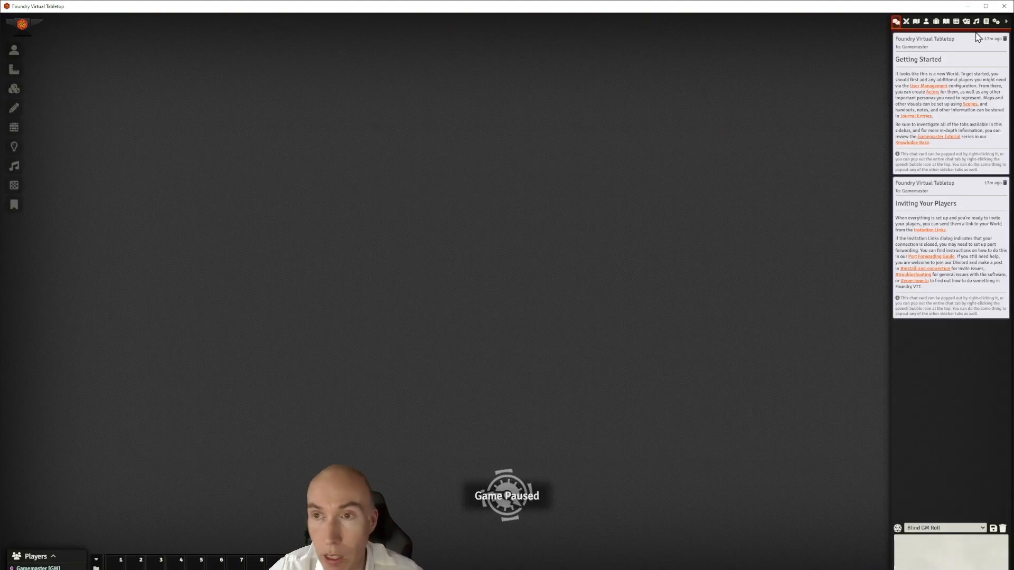
Expand the Introduction journal folder, then bring up the Game Settings sidebar
left_click(946, 23)
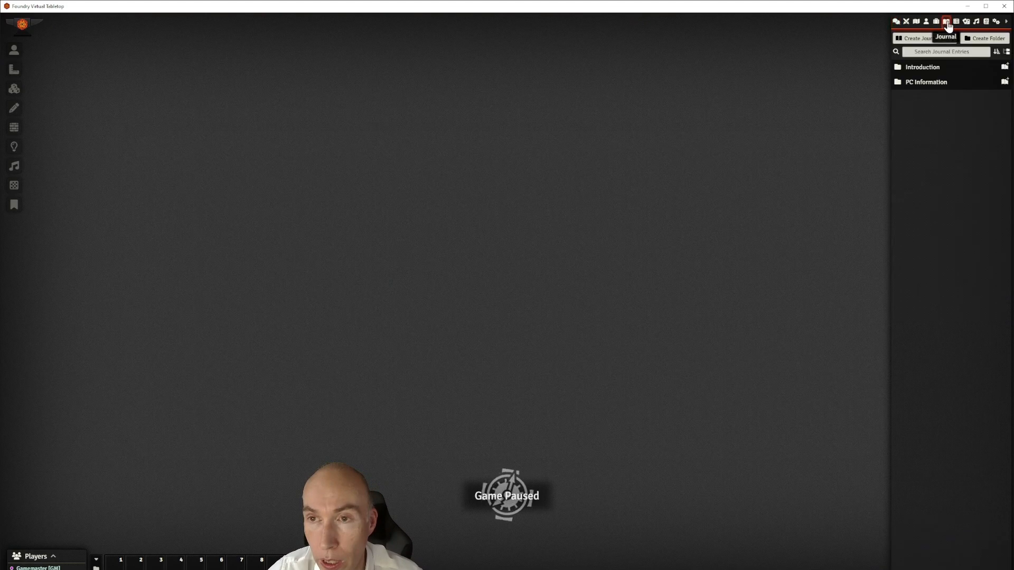
left_click(928, 67)
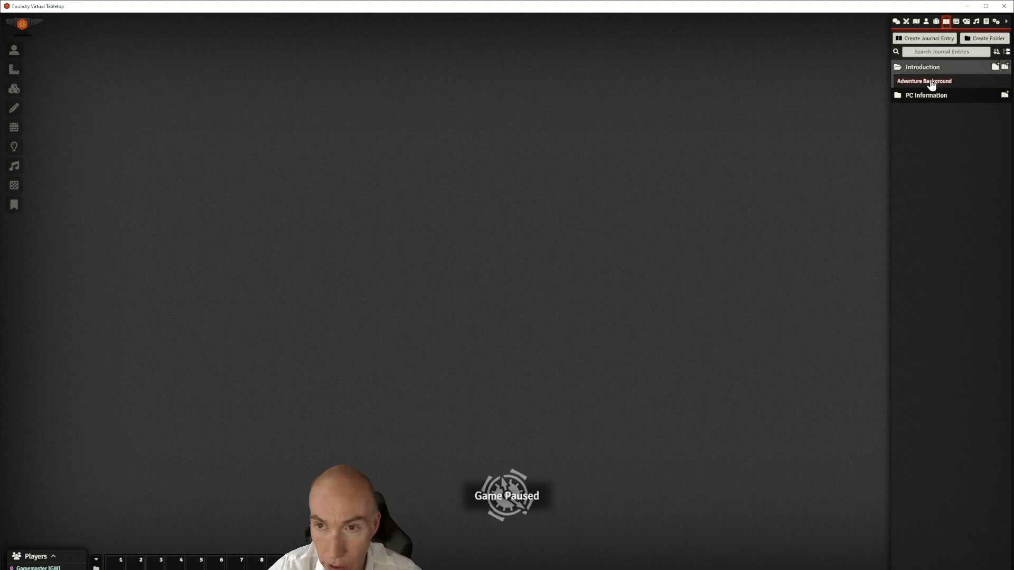
left_click(996, 24)
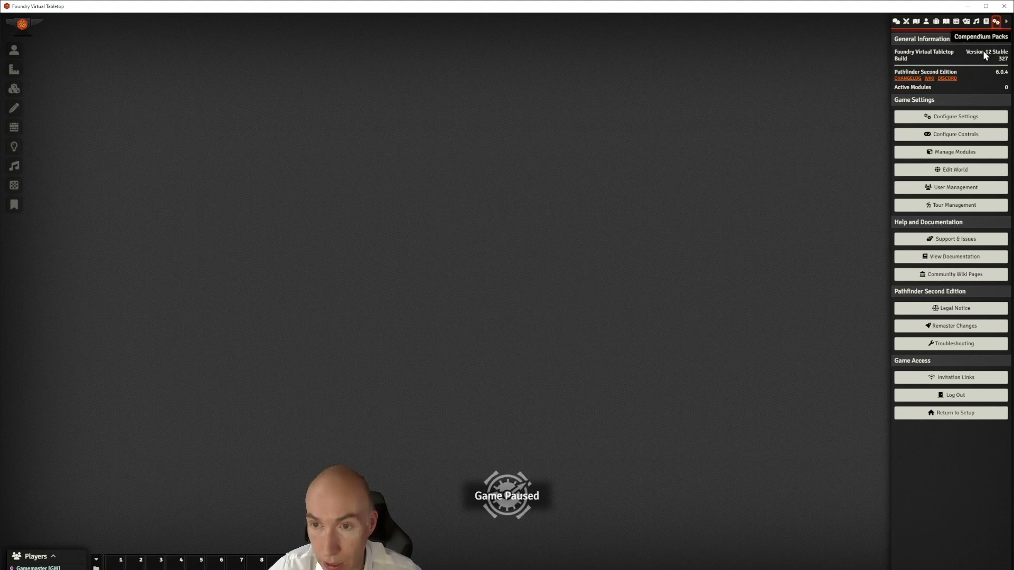
Save Module Management with the Strife in Grimbone Walkthrough Module enabled and reload the world
left_click(948, 152)
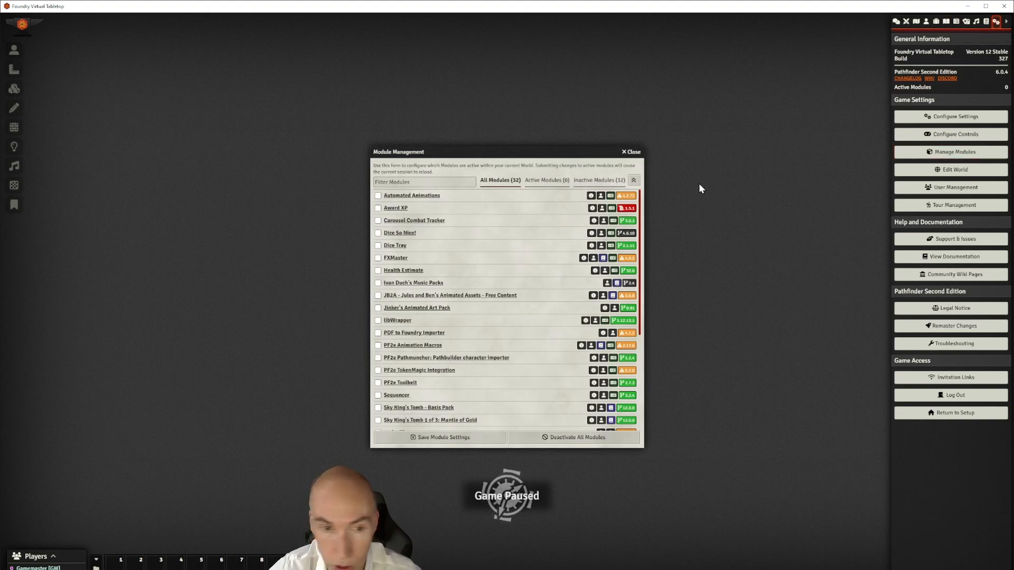
scroll(432, 240, "down", 5)
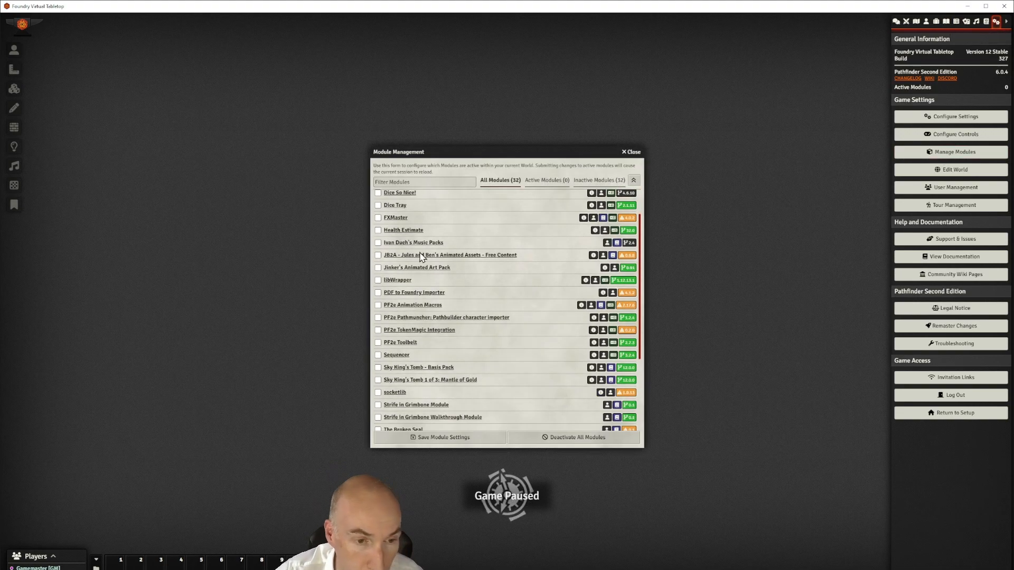
scroll(418, 262, "down", 2)
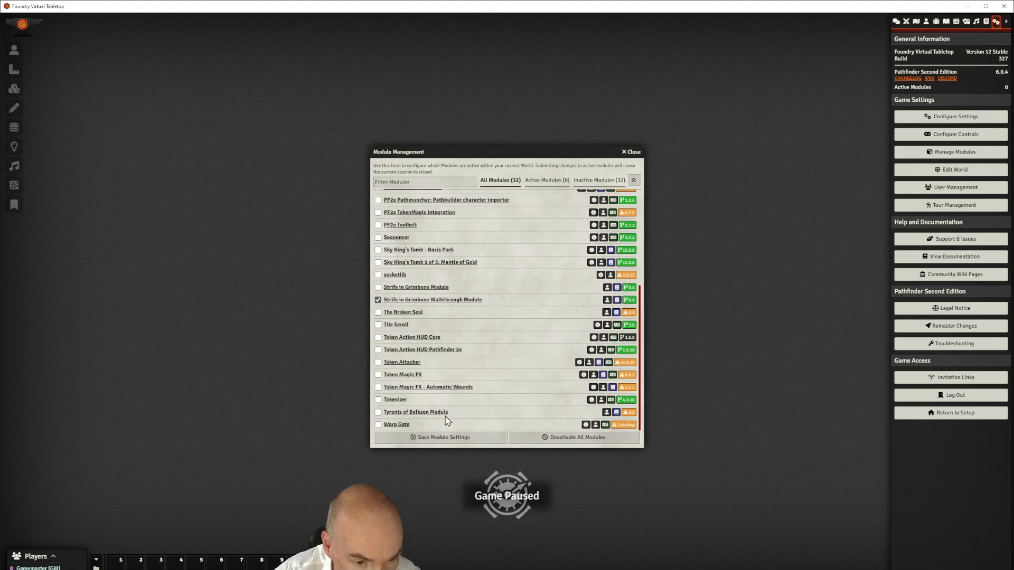
left_click(445, 437)
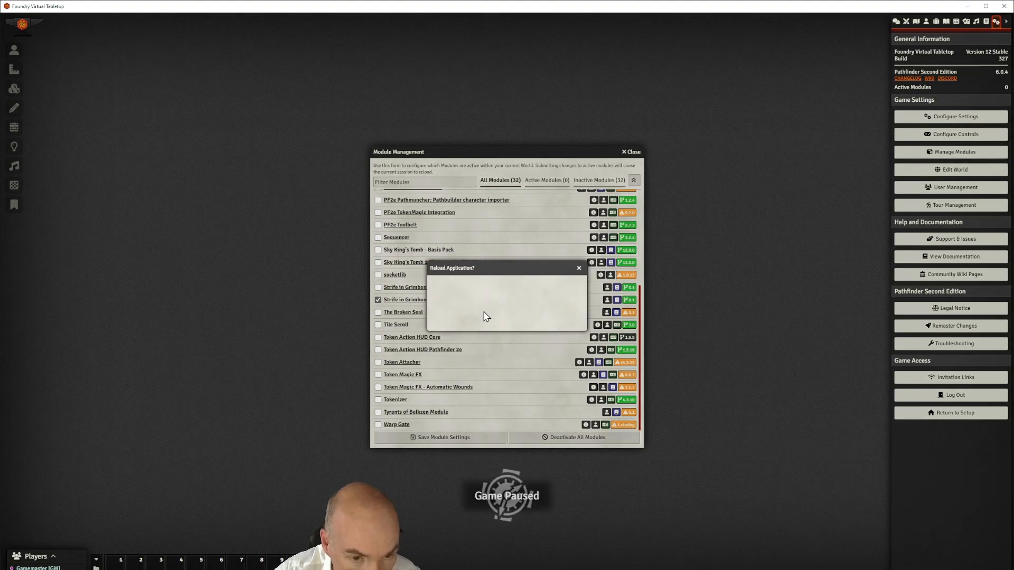
left_click(486, 316)
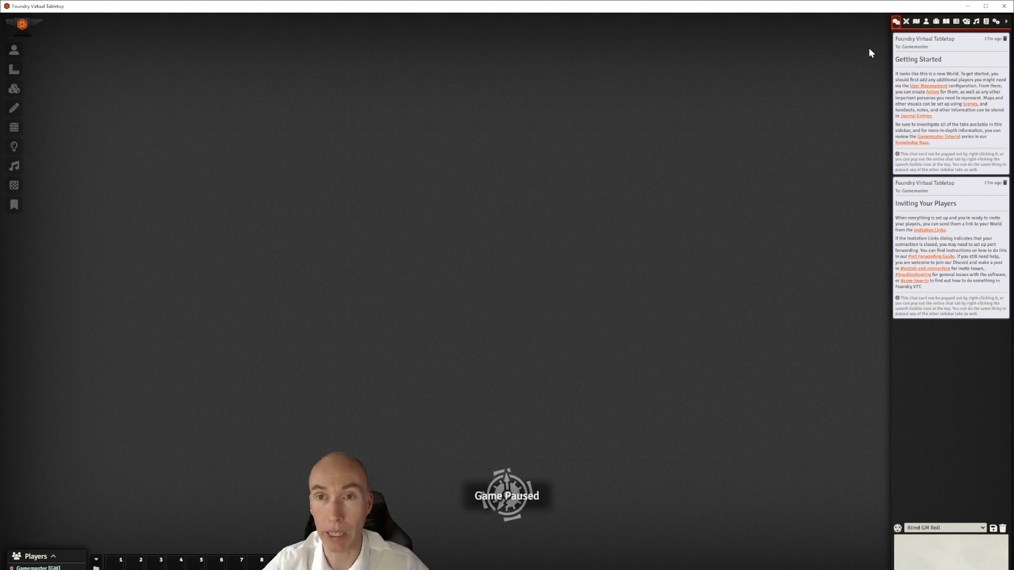
Unlock the Strife in Grimbone Pack compendium for editing and open it
left_click(987, 25)
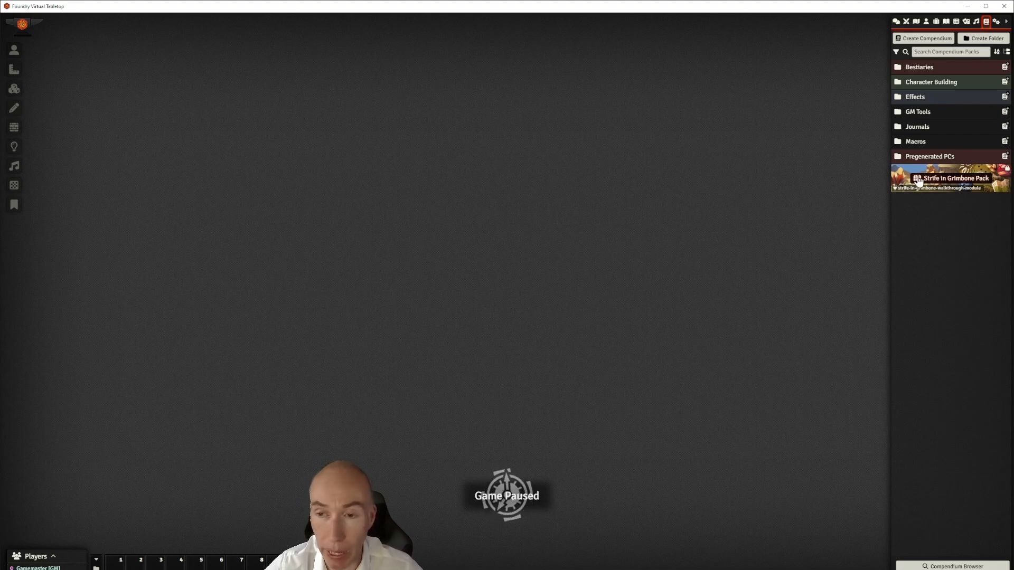
right_click(976, 176)
left_click(928, 212)
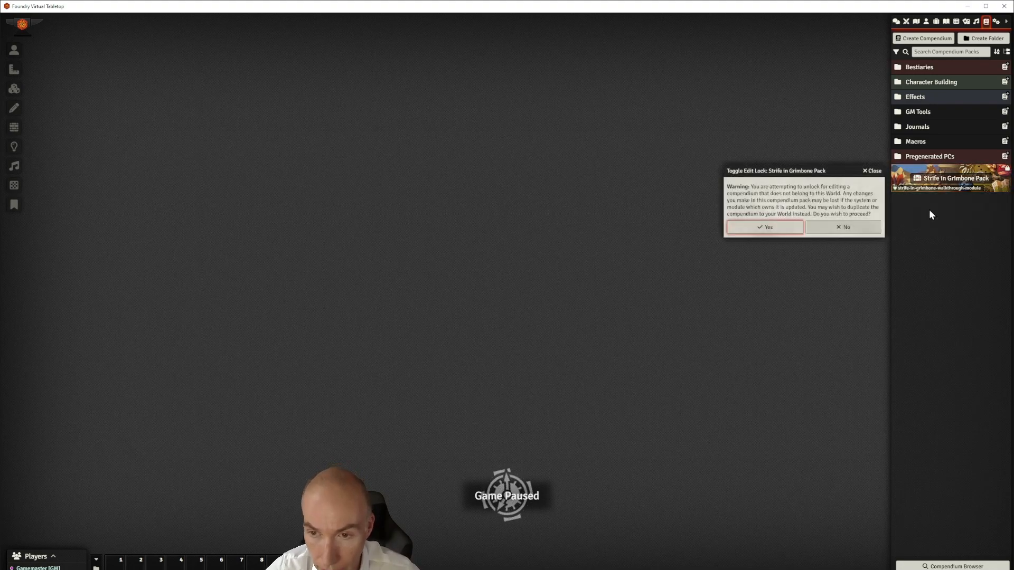
left_click(765, 228)
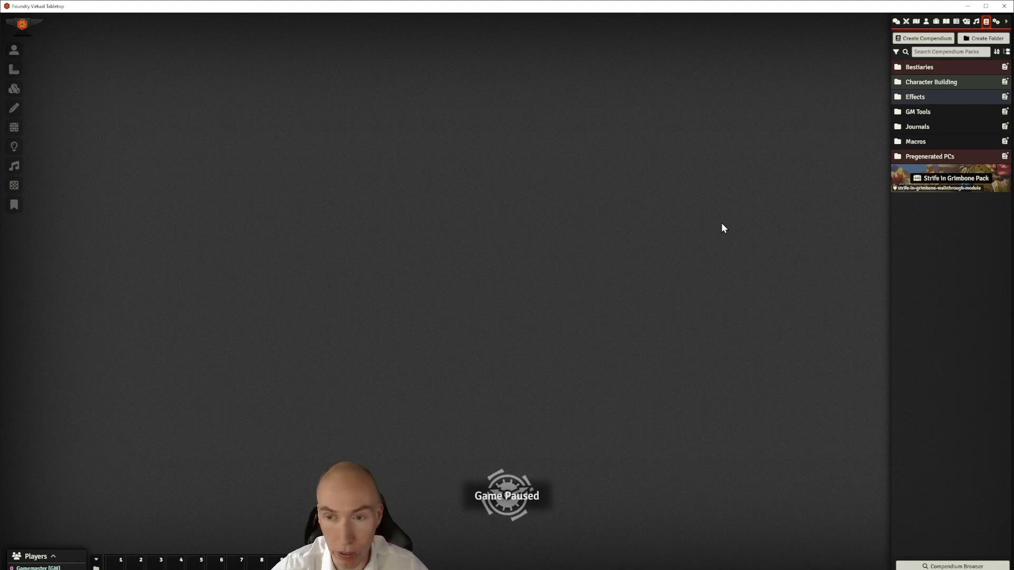
left_click(956, 180)
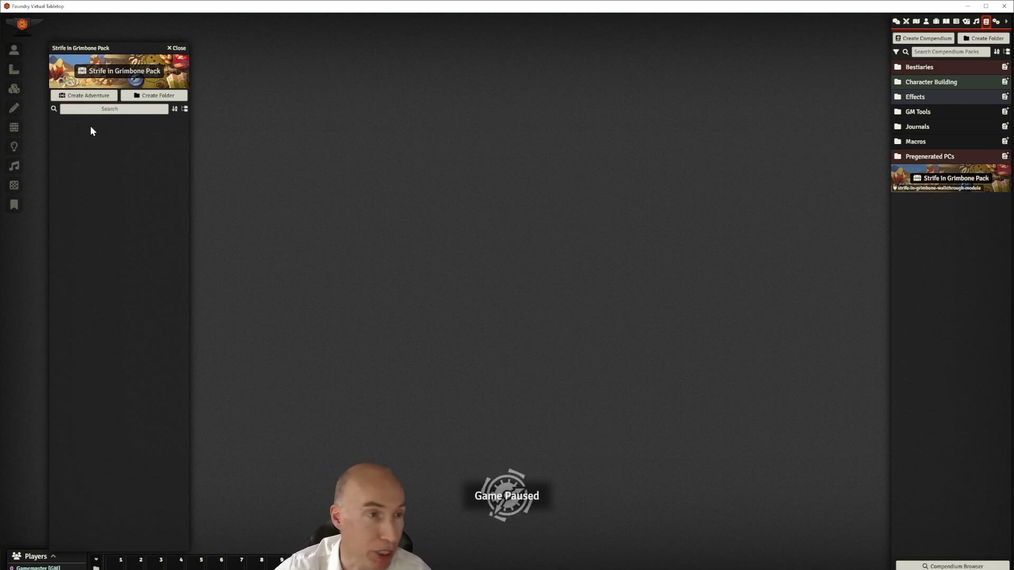
Create a new adventure in the pack named 'Strife in Grimbone Adventure'
left_click(94, 98)
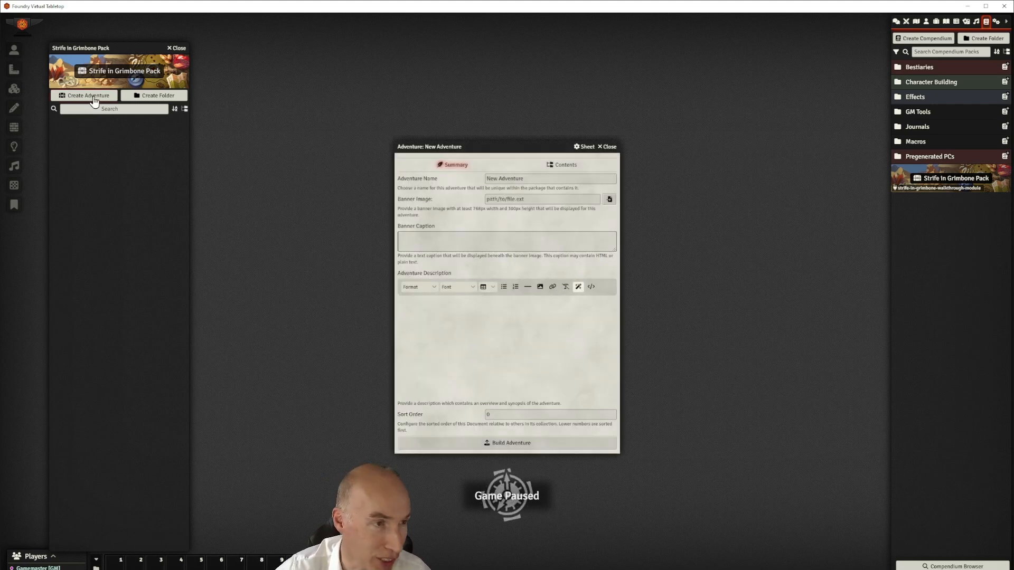
left_click(545, 178)
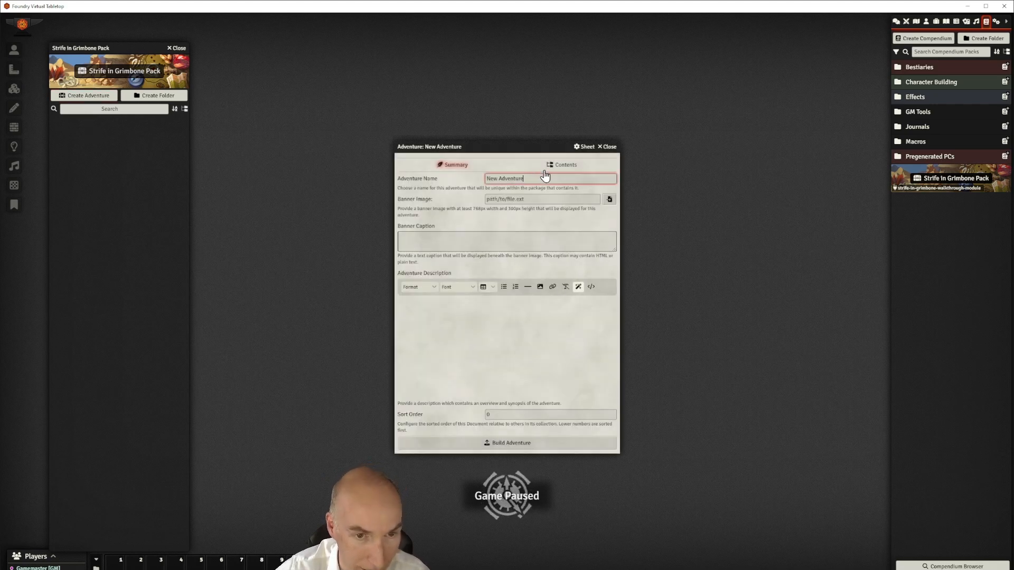
key("BackSpace")
key("BackSpace")
key("BackSpace")
key("BackSpace")
key("BackSpace")
type("Strife in Gr")
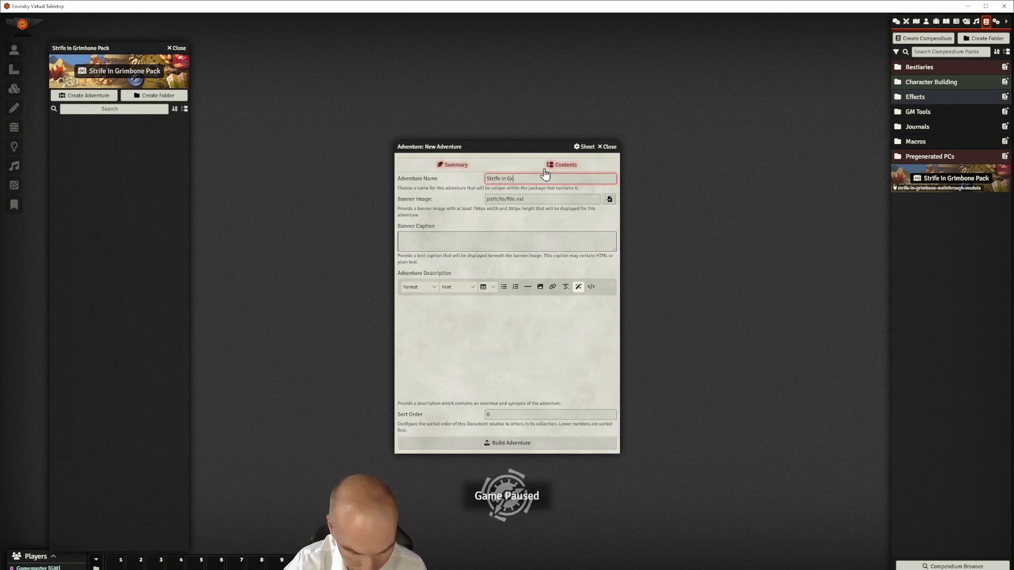
type("imbone Adventure")
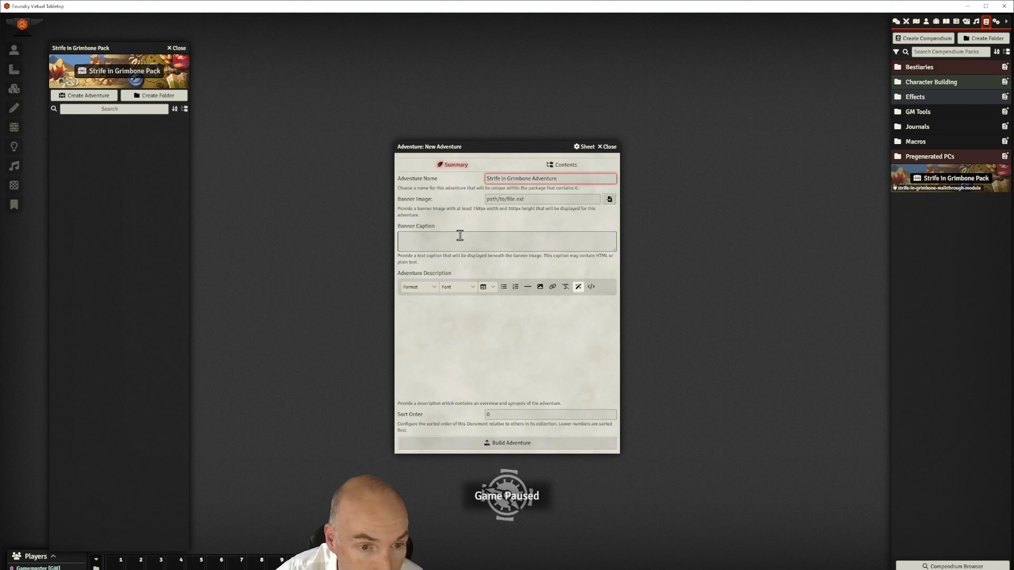
Paste the two-paragraph adventure description and justify its alignment
left_click(446, 316)
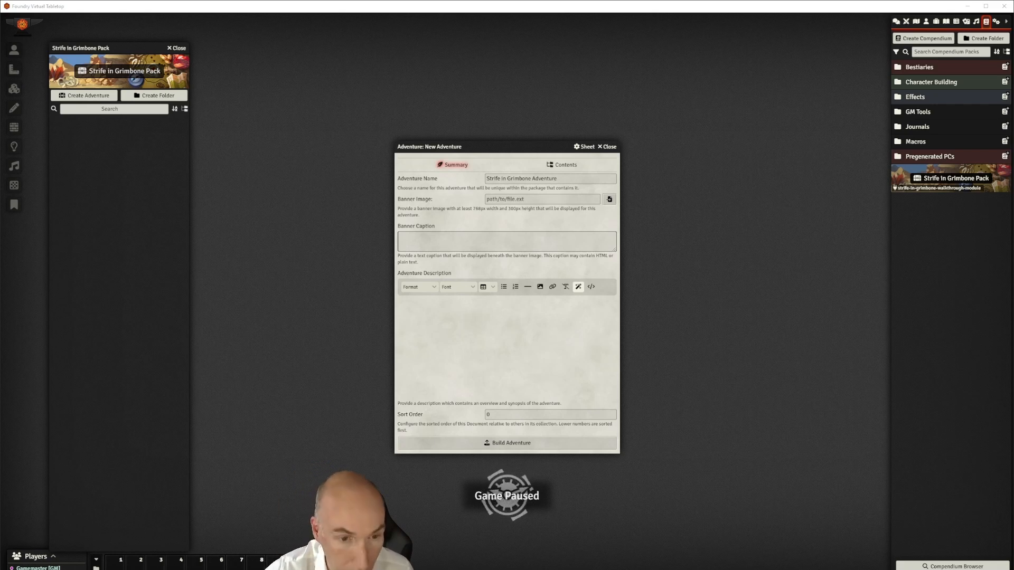
type("The aid of worthy adventurers has been sought by the lakeside town of Vendaka to investigate the lack of contact with the outlying settlement of Grimbone. This apparently simple mission thrusts the players into an ongoing adventure where events of the distant past have led to a present of supernatural terrors and scheming villains. This adventure is intended for around 4 1st level PCs. It will take them up to 6th level by the end.")
left_click_drag(542, 355, 402, 309)
left_click(417, 286)
mouse_move(419, 331)
left_click(452, 355)
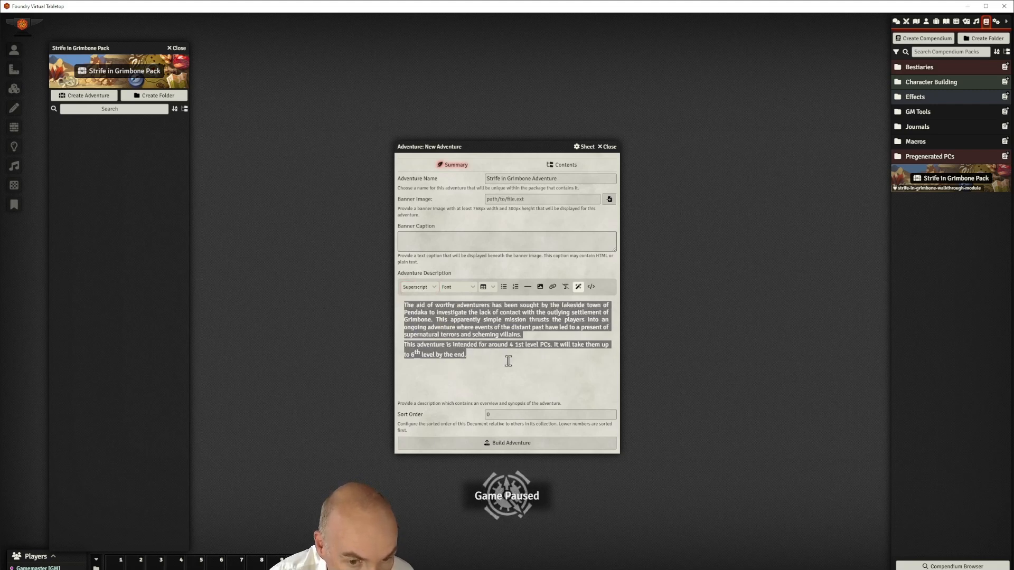
left_click(520, 364)
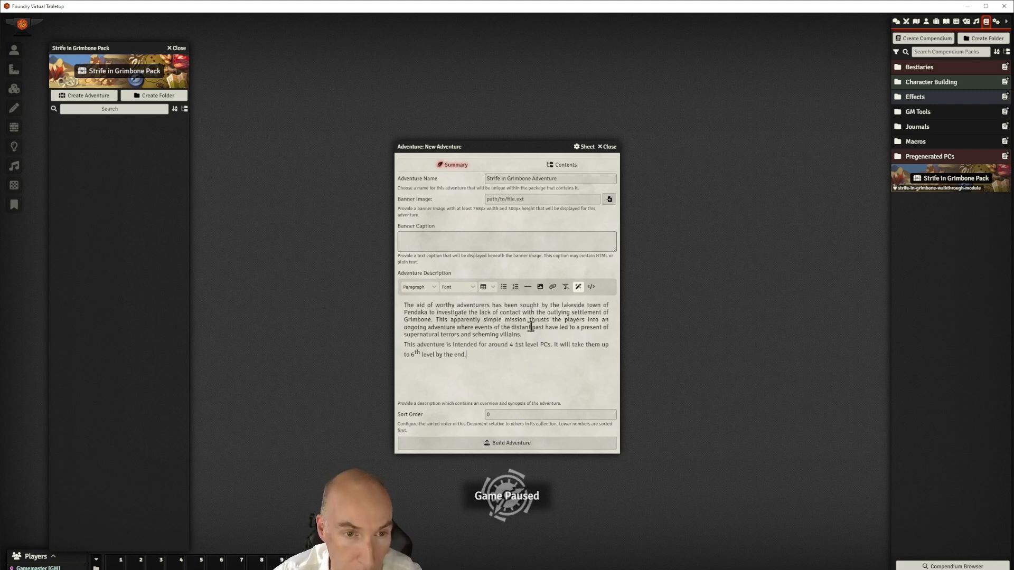
left_click(566, 165)
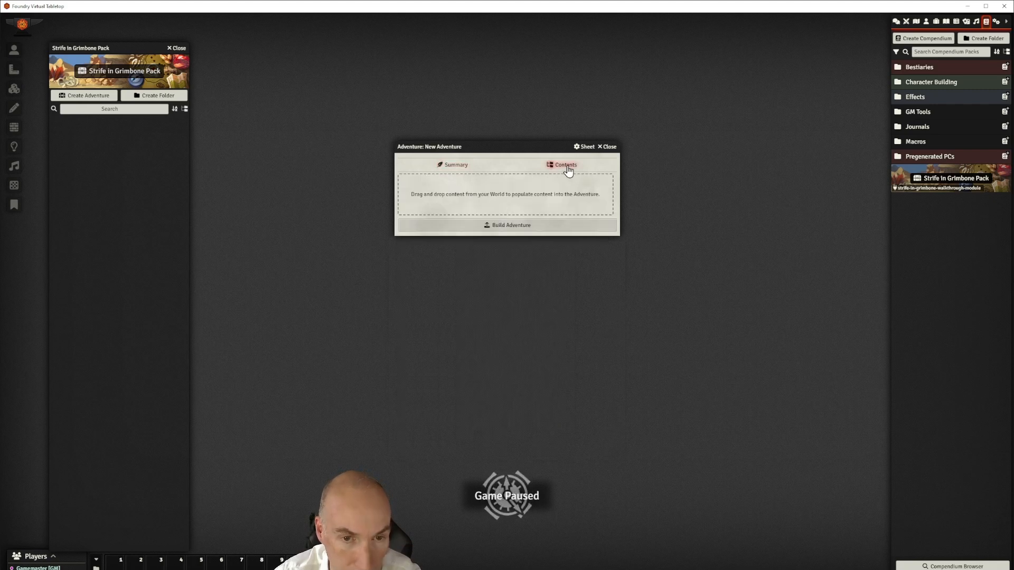
Drag the Introduction and PC Information journal folders into the adventure contents and build it
left_click_drag(523, 146, 487, 196)
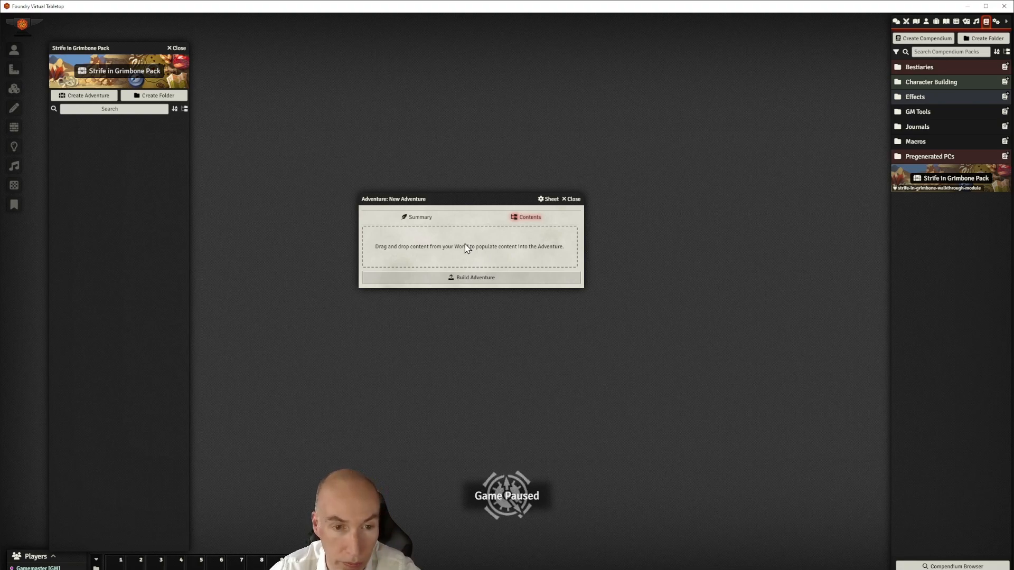
left_click(945, 22)
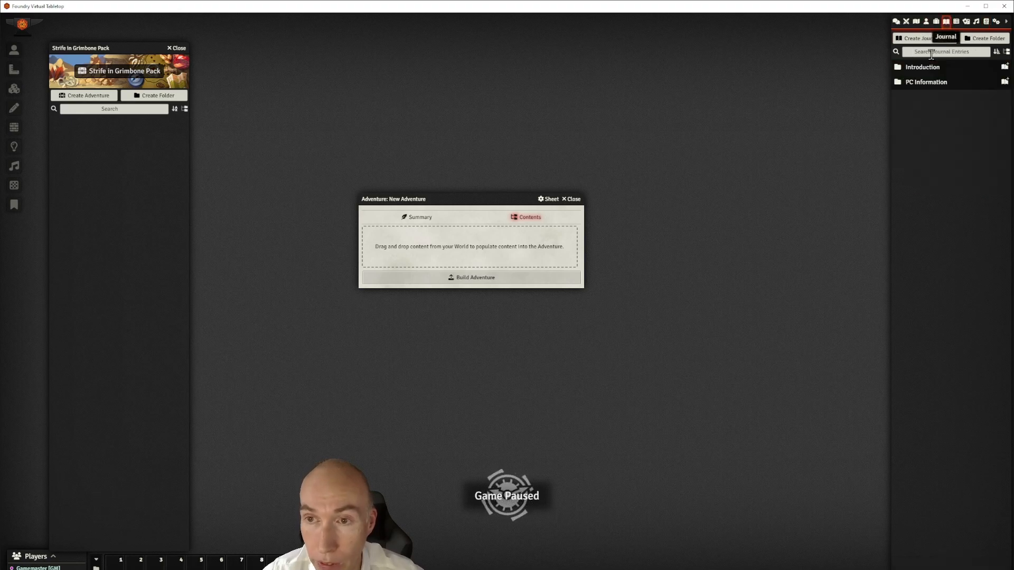
left_click_drag(930, 67, 443, 238)
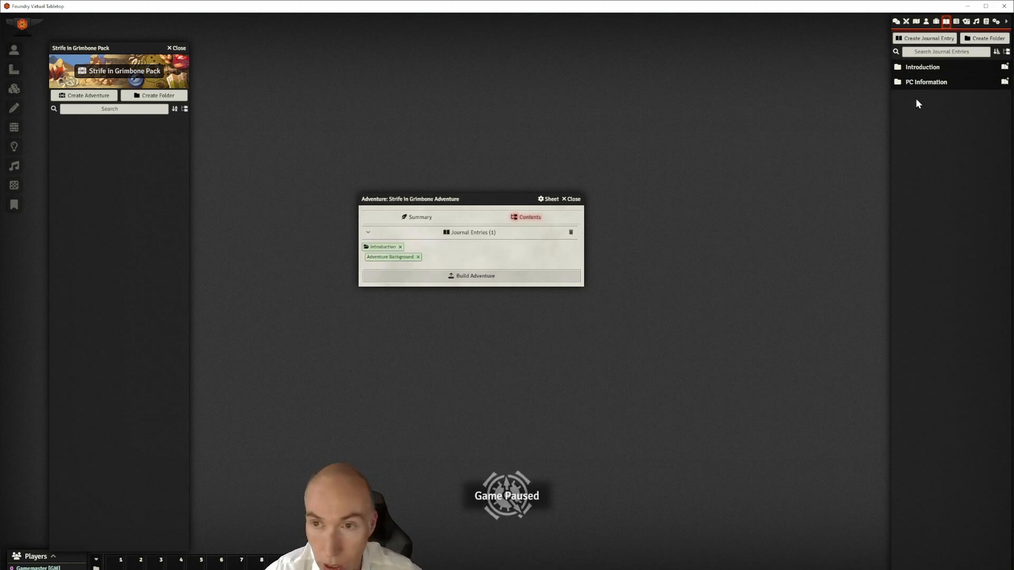
left_click_drag(785, 115, 463, 256)
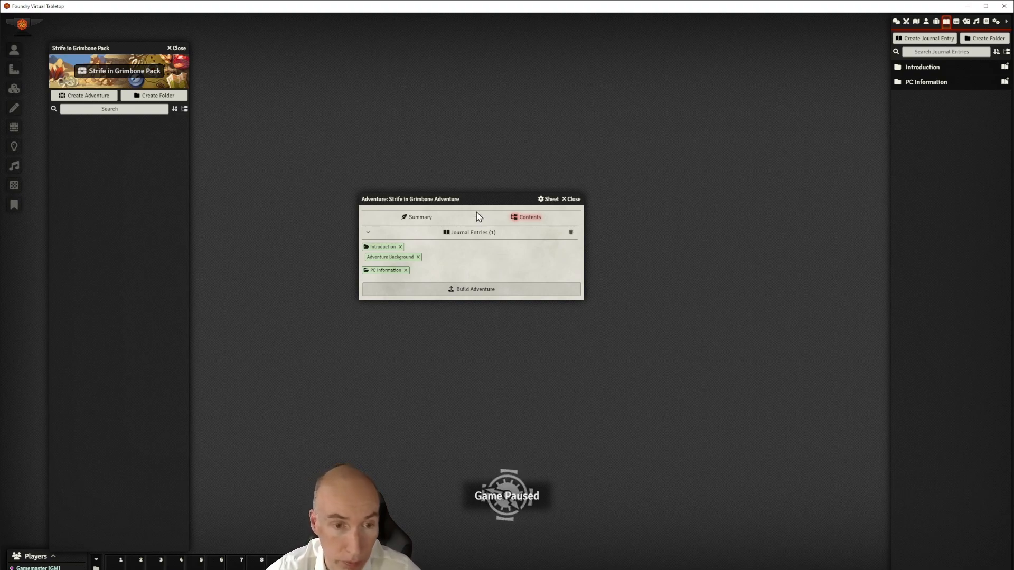
left_click(478, 290)
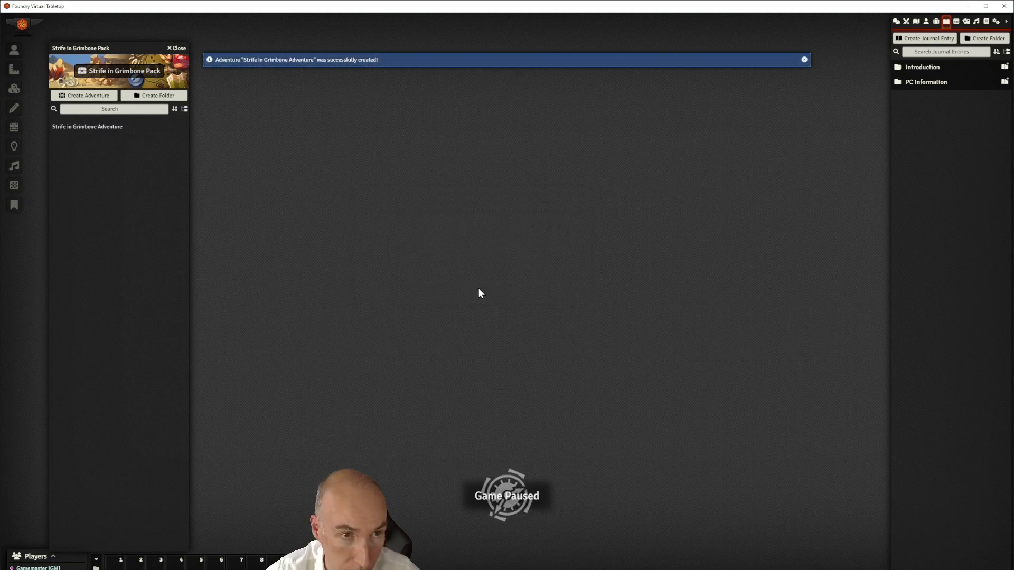
Review the Strife in Grimbone Adventure overview, expand the Introduction folder, then close the overview
left_click(803, 60)
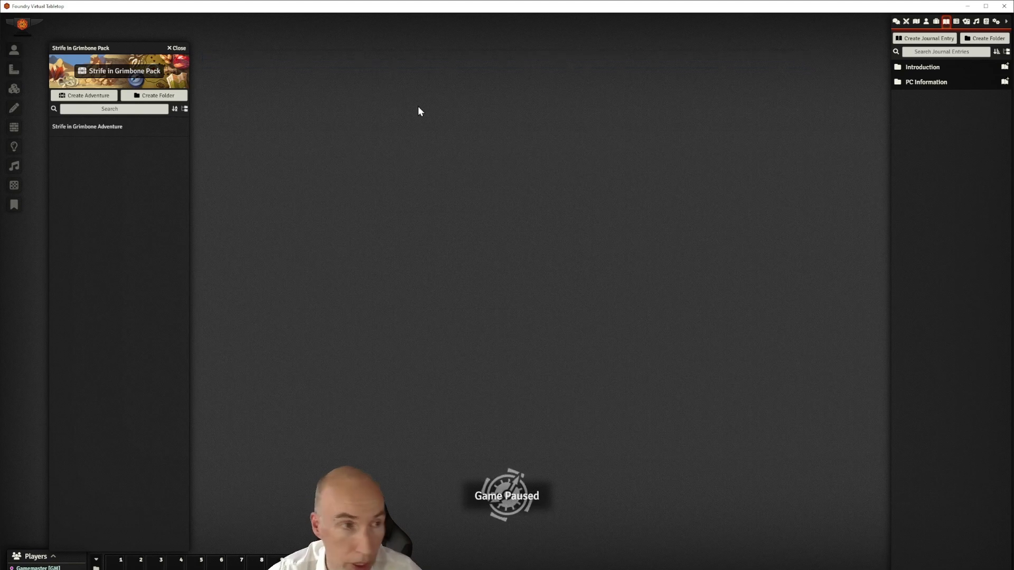
left_click(87, 128)
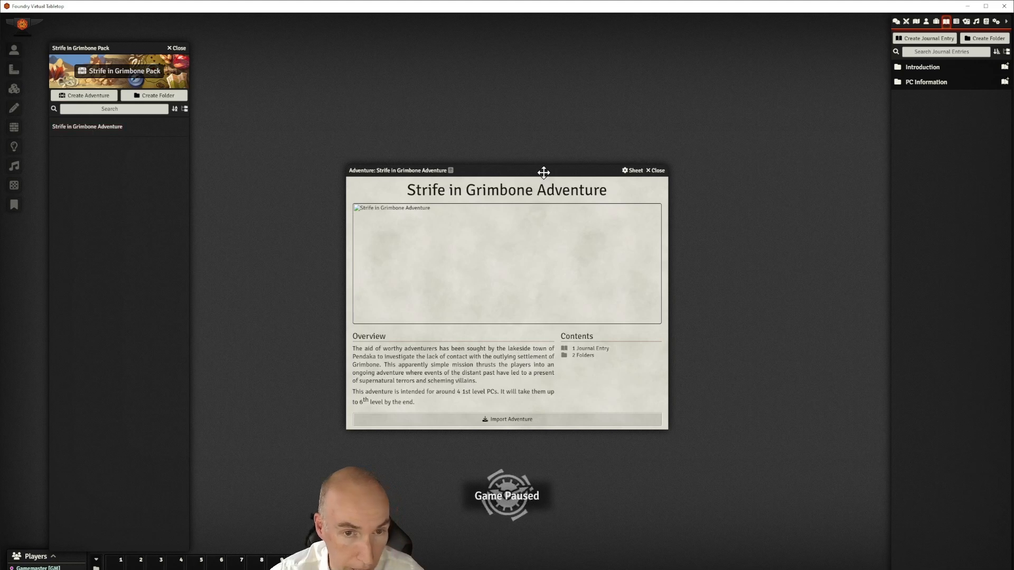
left_click_drag(543, 170, 612, 136)
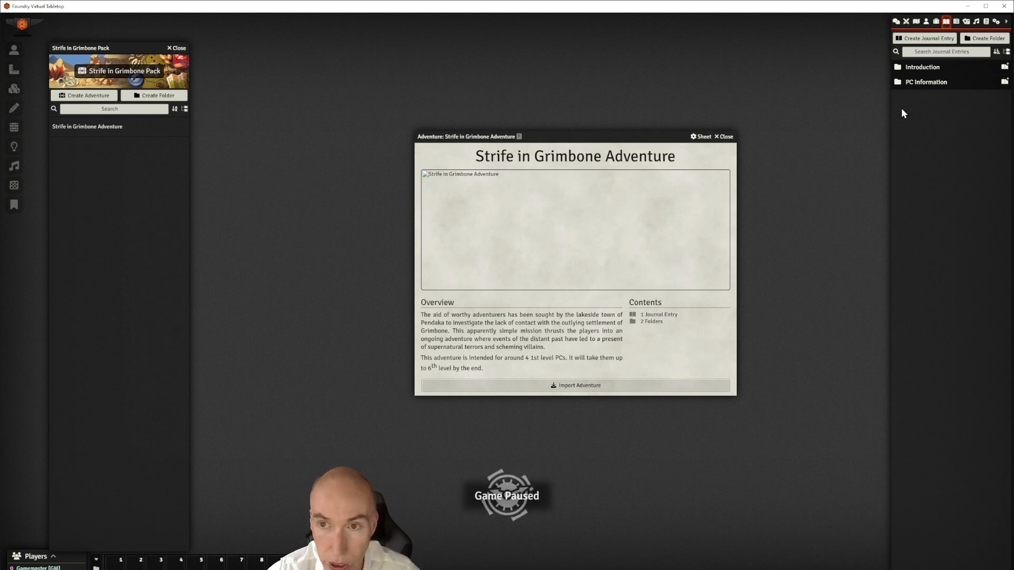
left_click(932, 70)
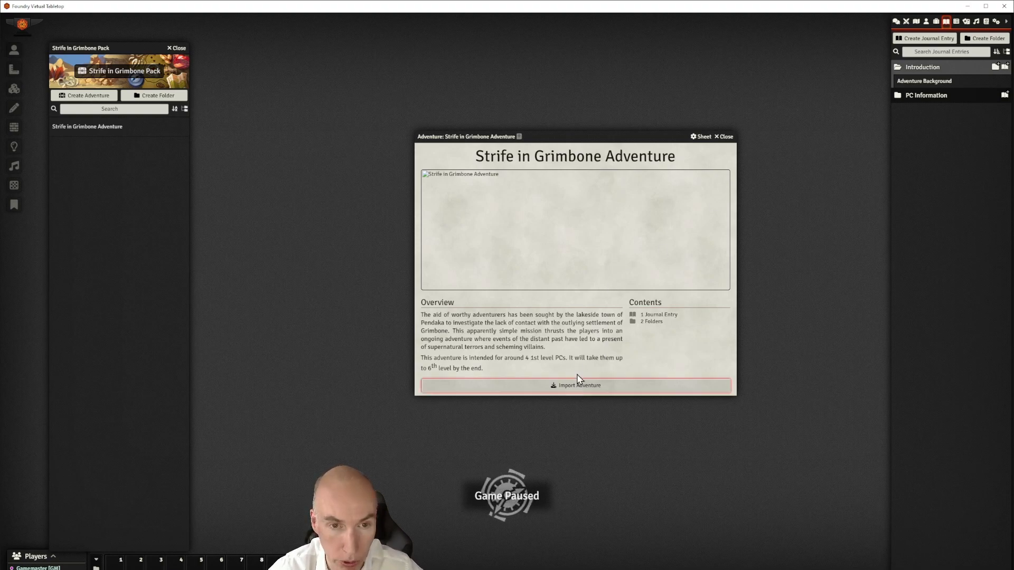
left_click(726, 137)
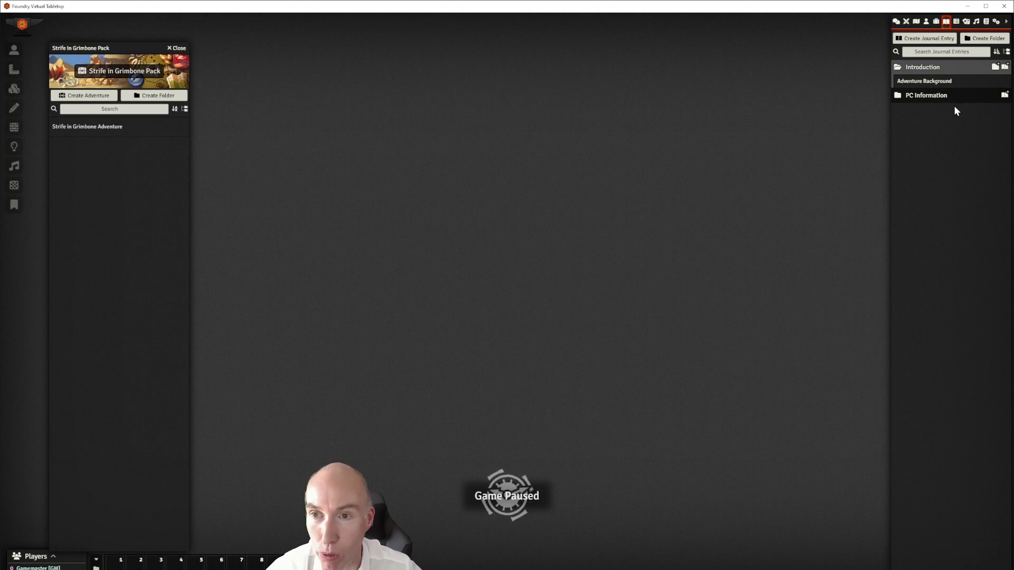
Open the Adventure Background journal to its GM's Introduction page
left_click(933, 82)
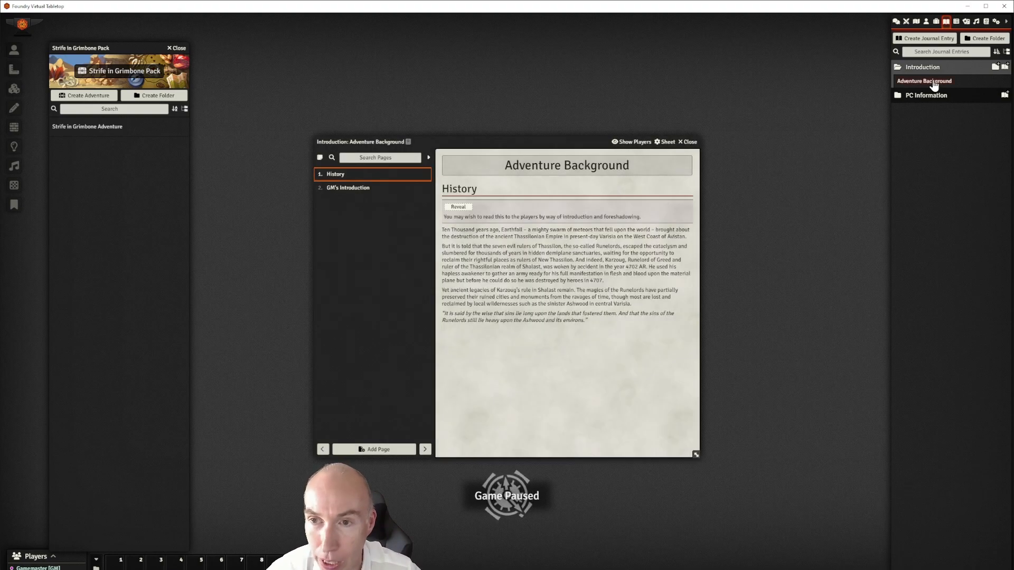
left_click(346, 188)
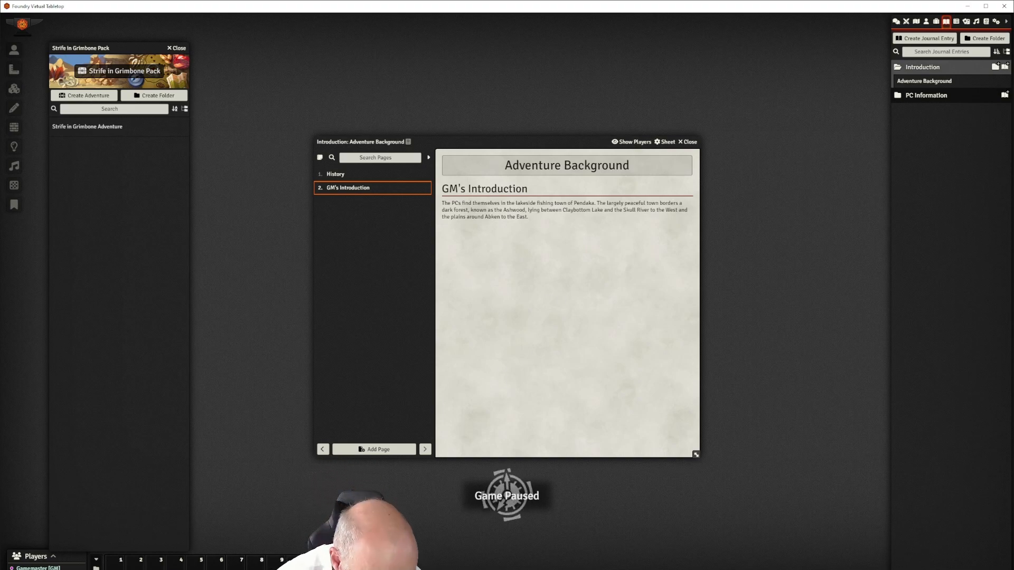
Browse into the walkthrough module's packs/strife-in-grimbone-pack folder, then return to the module folder
key("alt+Tab")
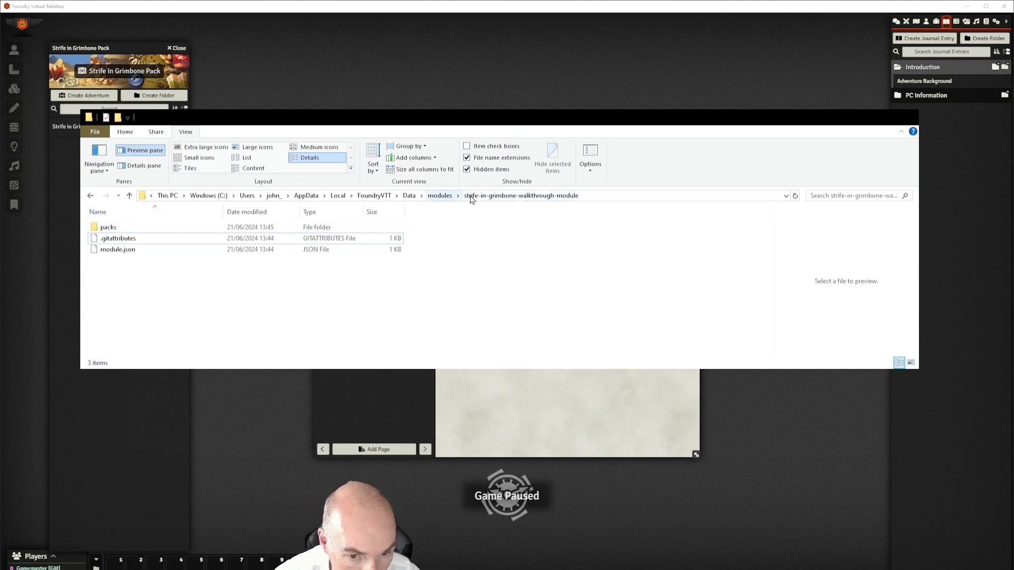
double_click(108, 229)
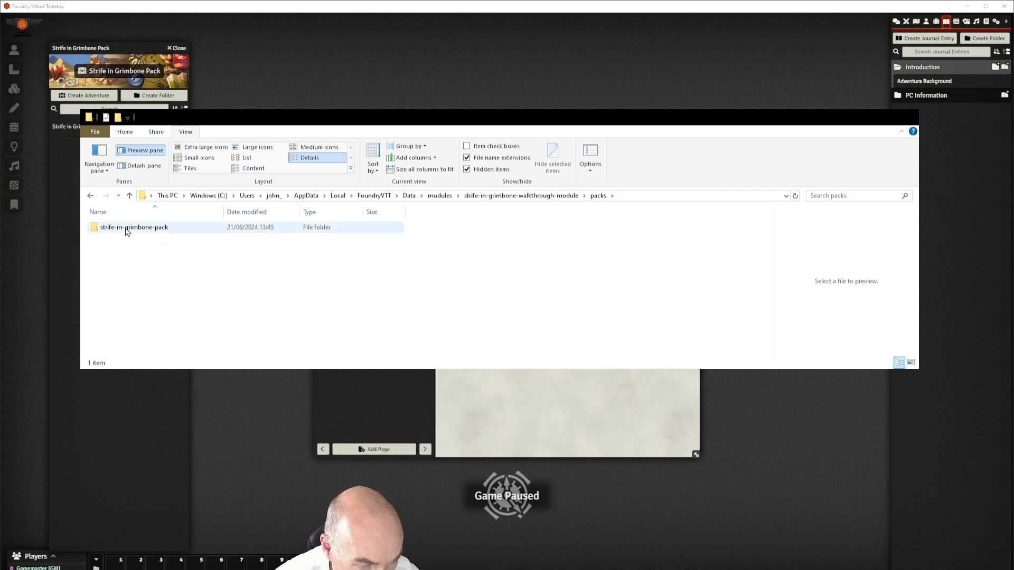
double_click(125, 230)
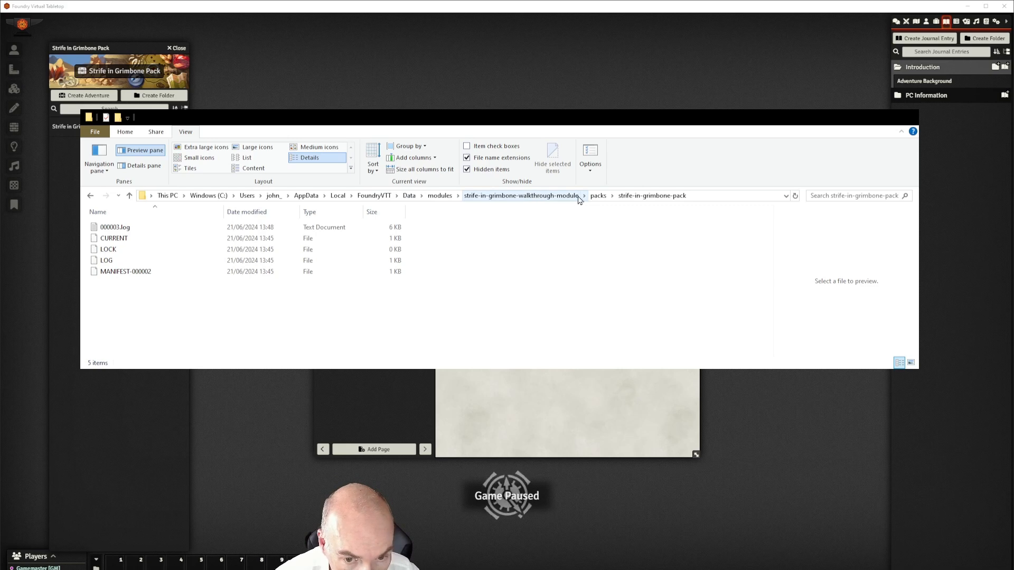
left_click(597, 196)
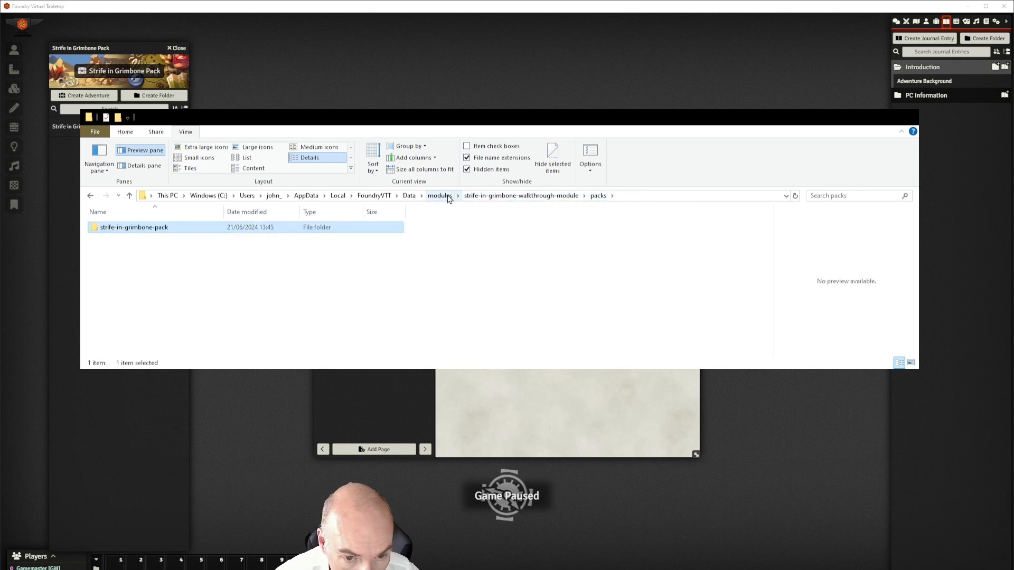
left_click(530, 197)
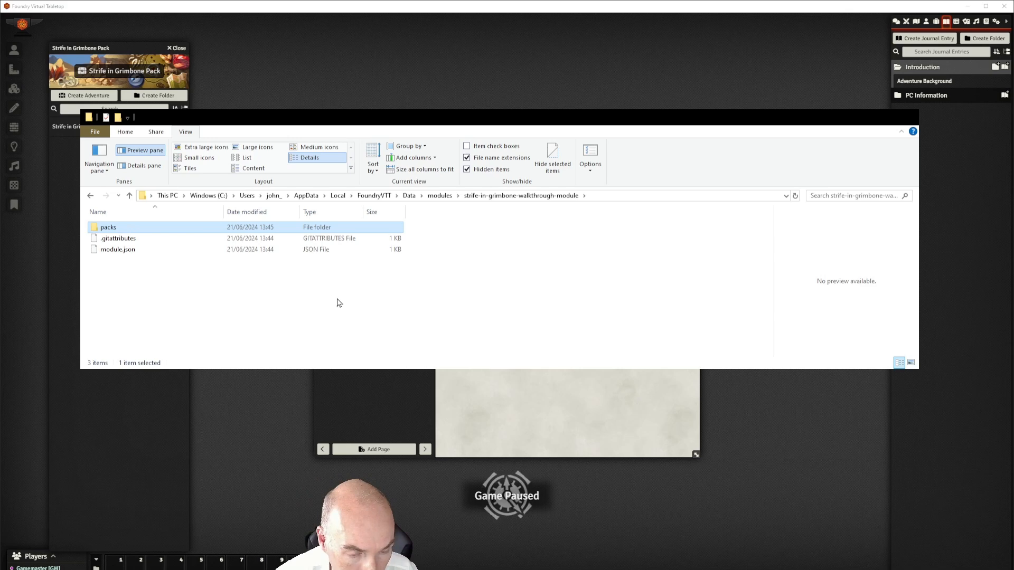
left_click(317, 293)
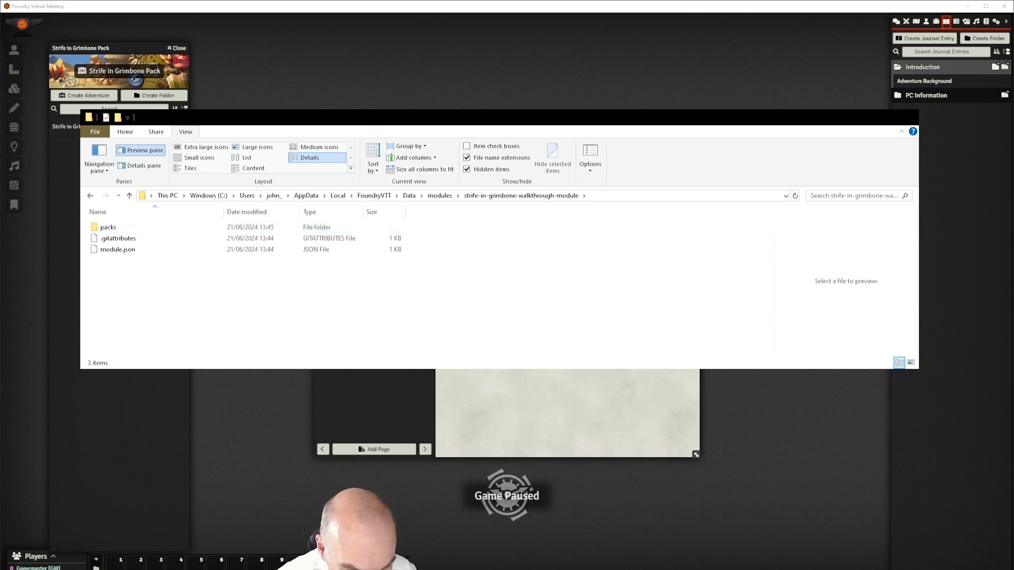
Create an assets folder with an images subfolder in the walkthrough module folder
key("ctrl+shift+n")
type("assets")
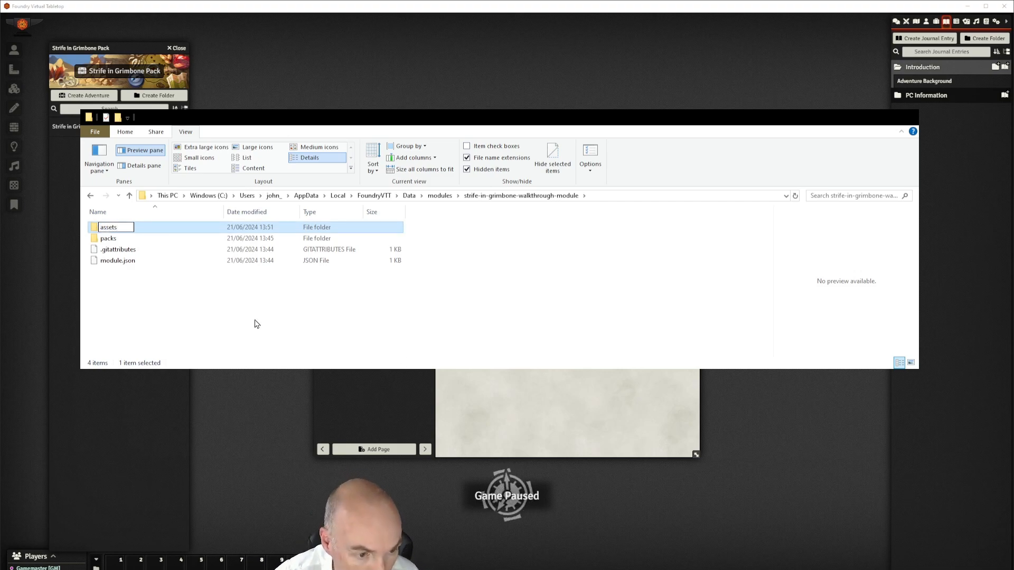
left_click(214, 309)
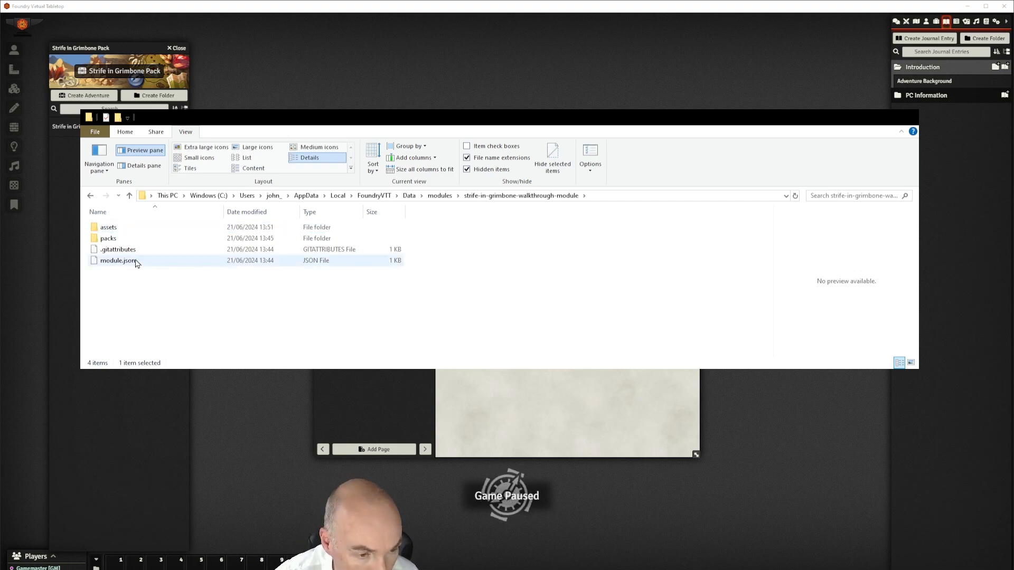
double_click(105, 229)
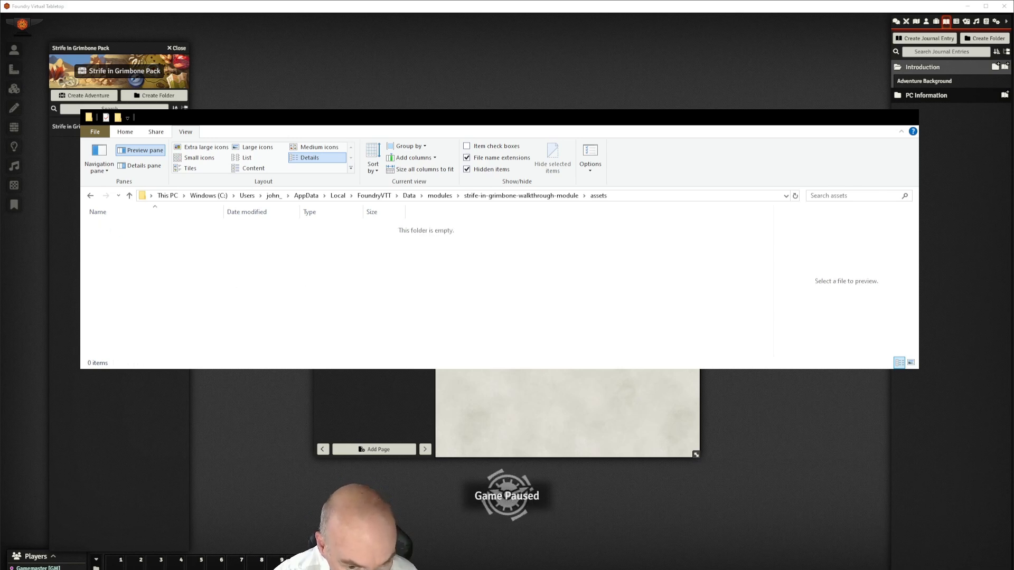
key("ctrl+shift+n")
type("images")
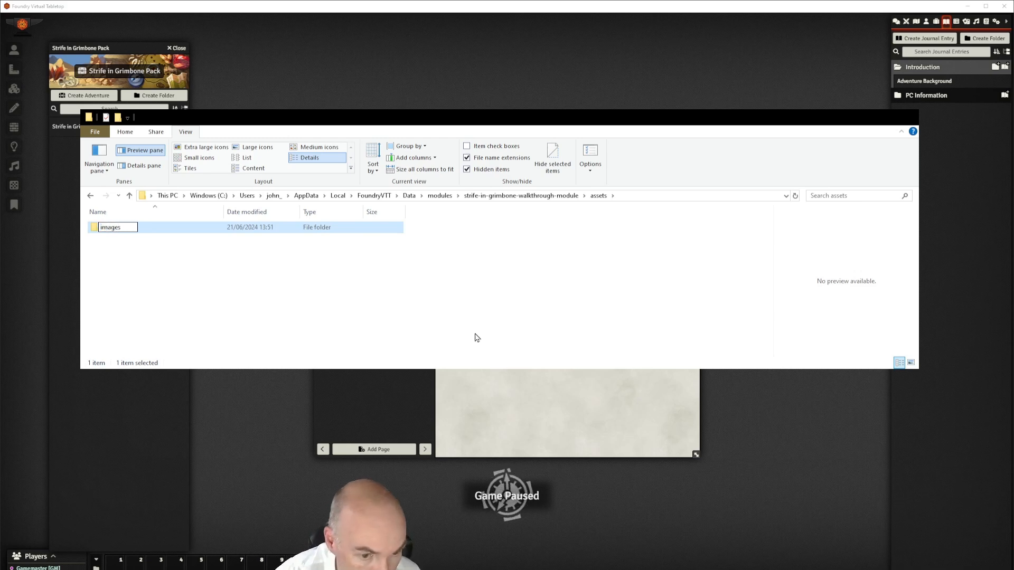
left_click(361, 310)
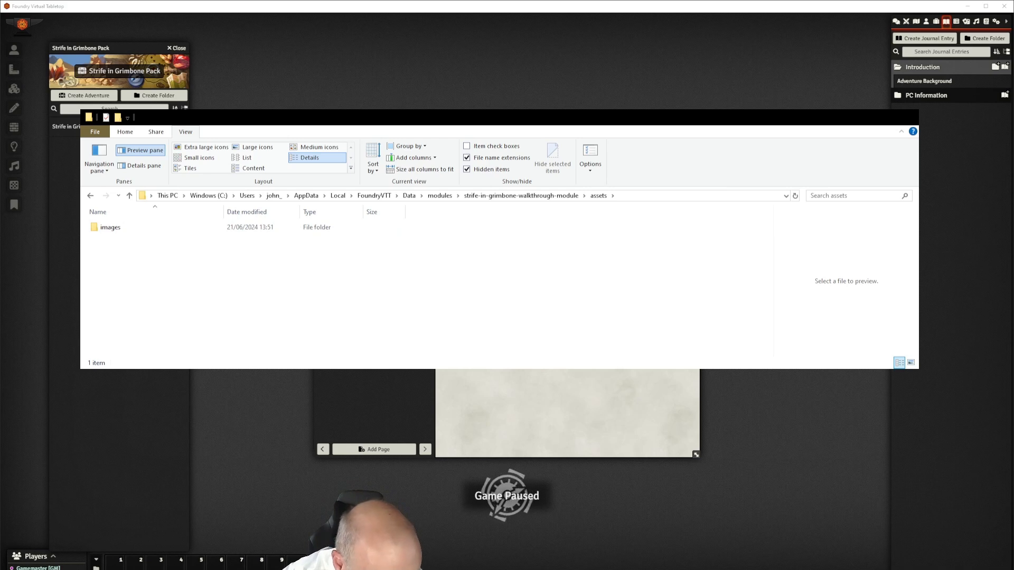
Select pendaka region resample.webp in strife-in-grimbone-module's assets/images folder
left_click(440, 195)
left_click(147, 341)
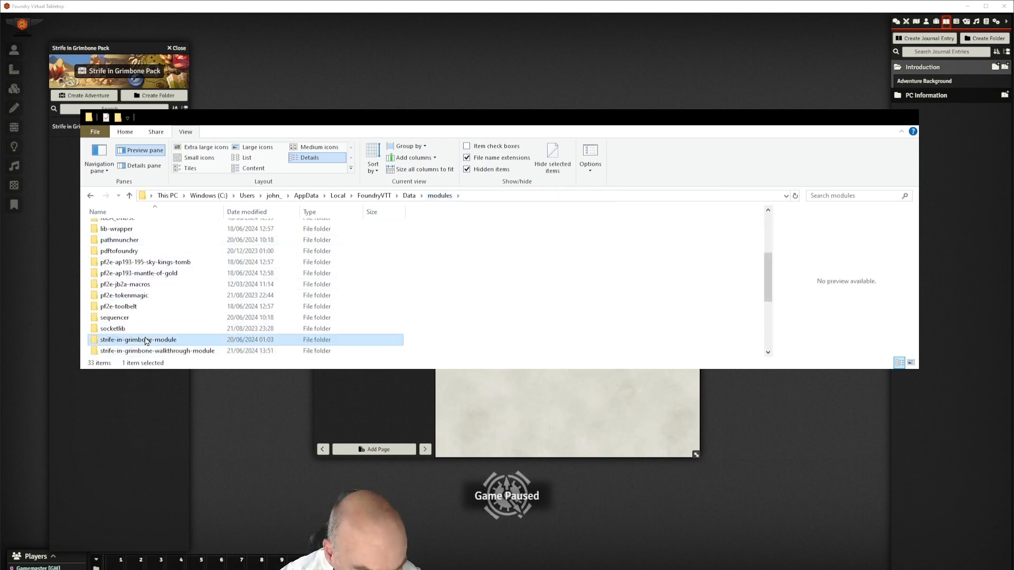
double_click(107, 341)
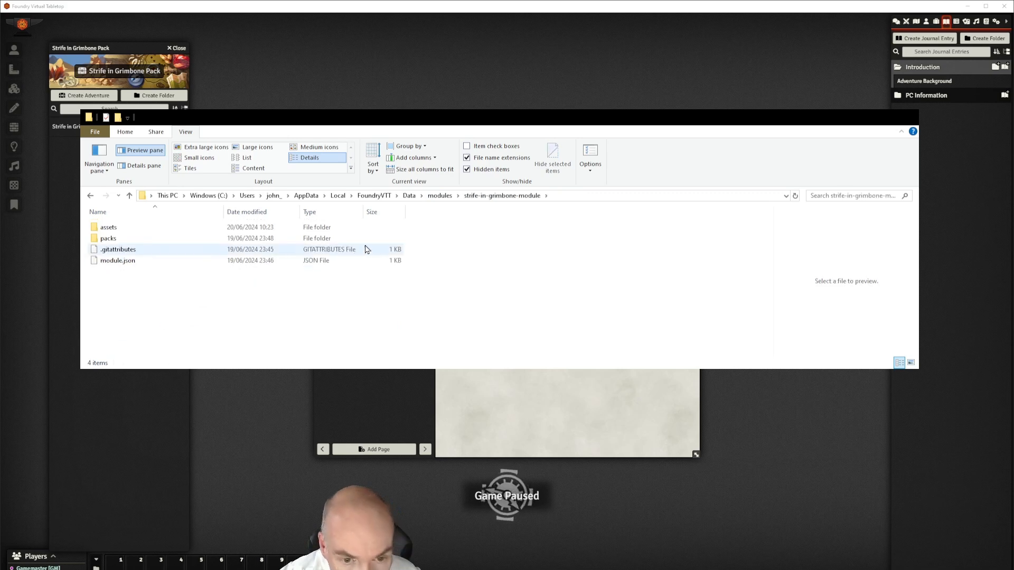
double_click(120, 228)
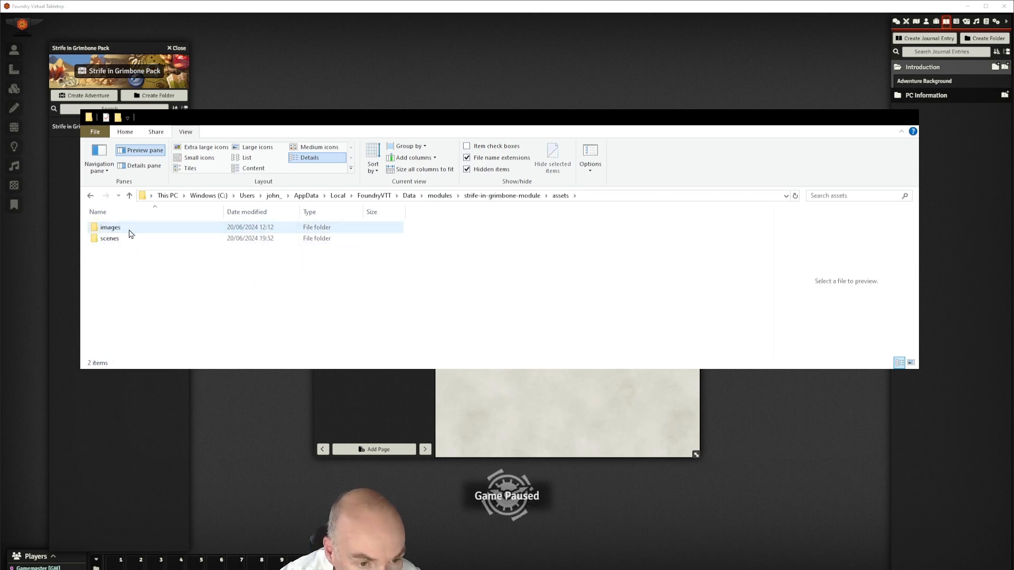
double_click(129, 228)
left_click(117, 251)
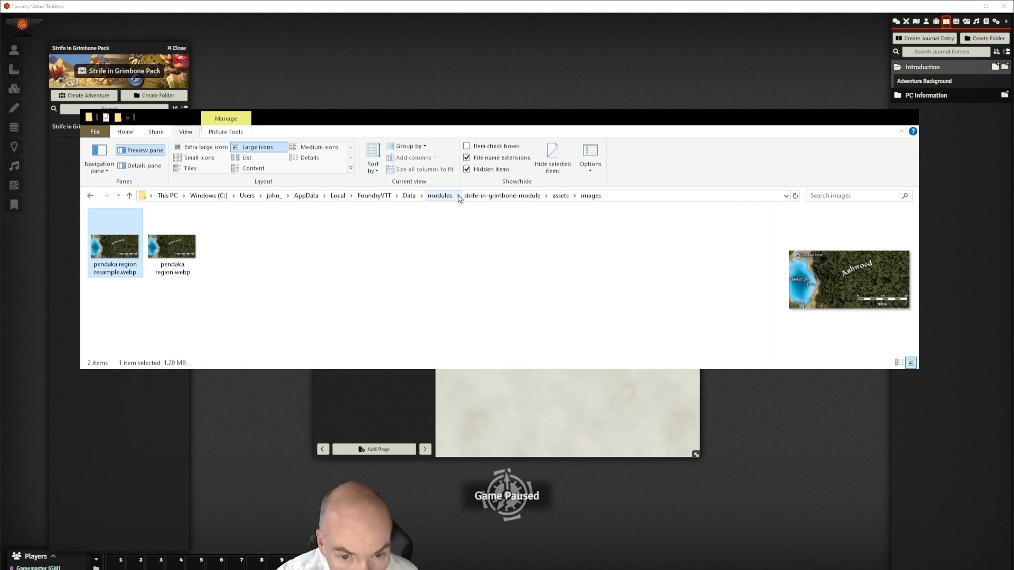
Paste the map into the walkthrough module's assets/images folder and return to Foundry
left_click(440, 195)
scroll(159, 311, "down", 1)
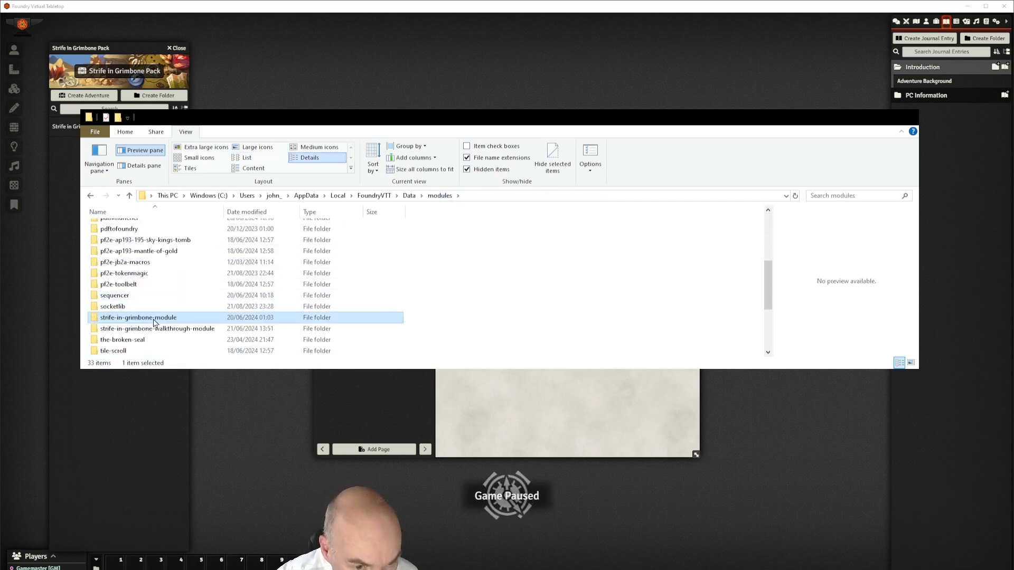
double_click(149, 331)
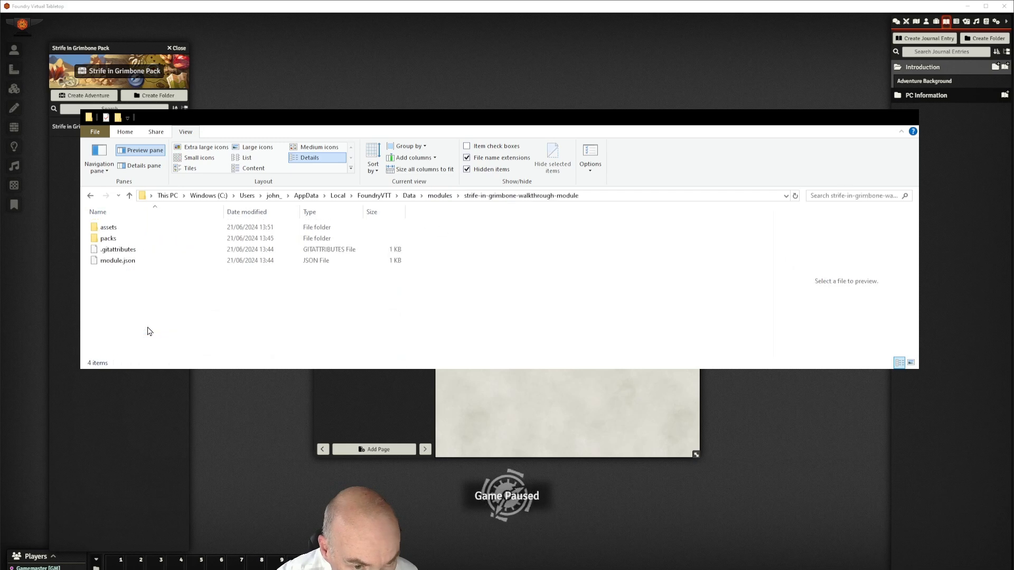
double_click(119, 228)
double_click(121, 233)
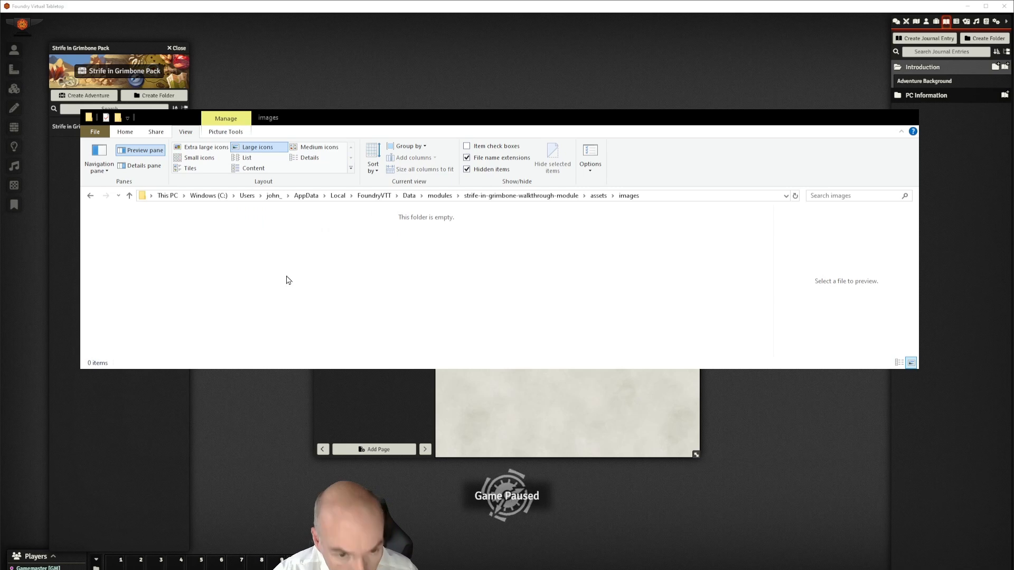
key("ctrl+v")
left_click(244, 256)
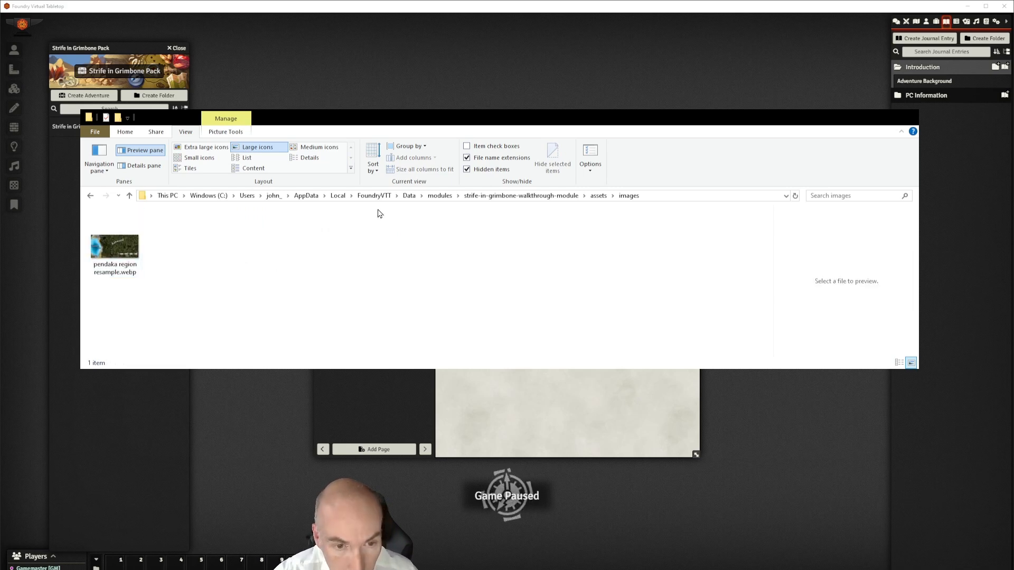
left_click(854, 122)
left_click_drag(562, 138, 734, 139)
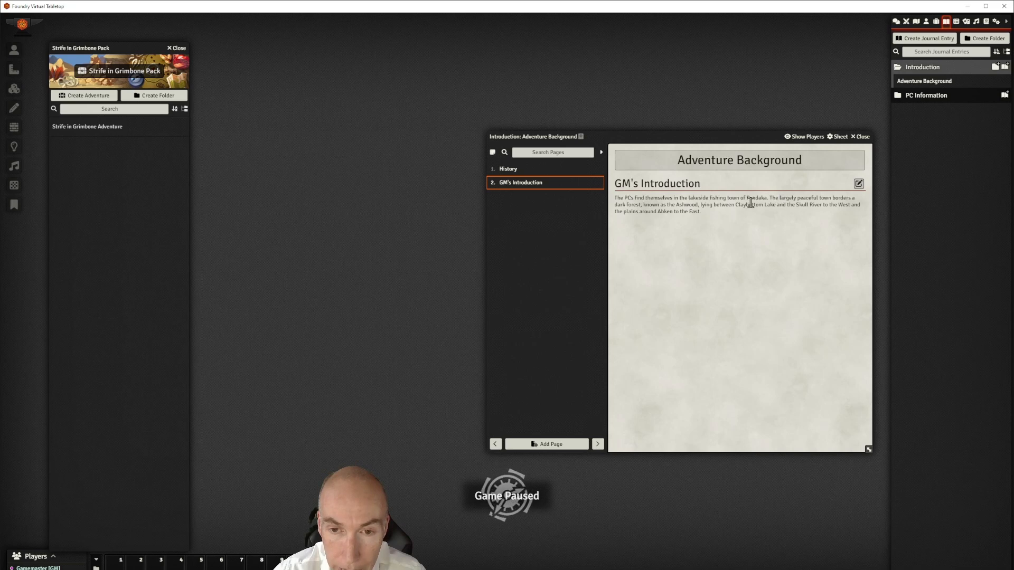
Below the GM's Introduction paragraph, browse for an image in the walkthrough module's assets/images folder
left_click(858, 183)
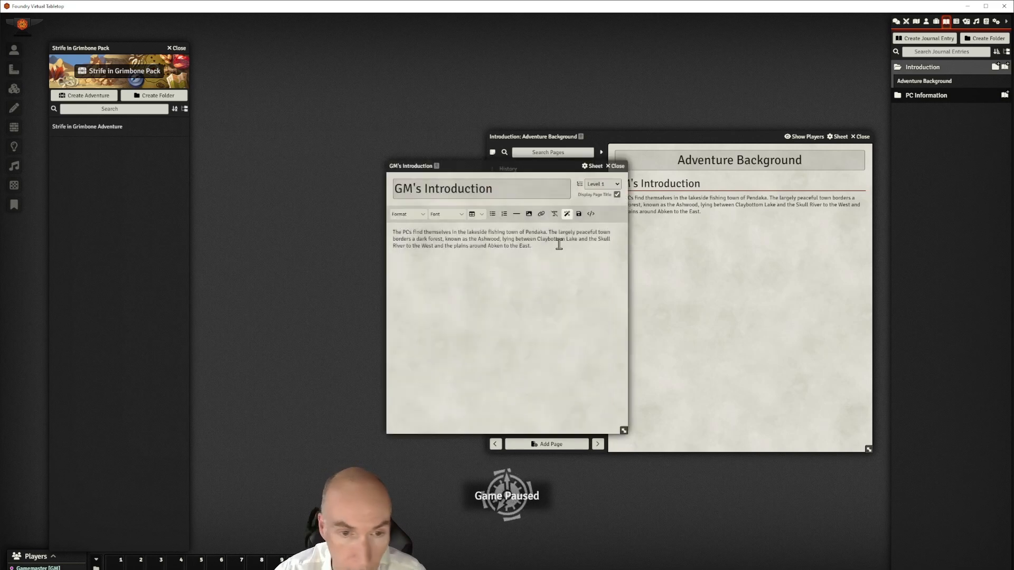
left_click(540, 245)
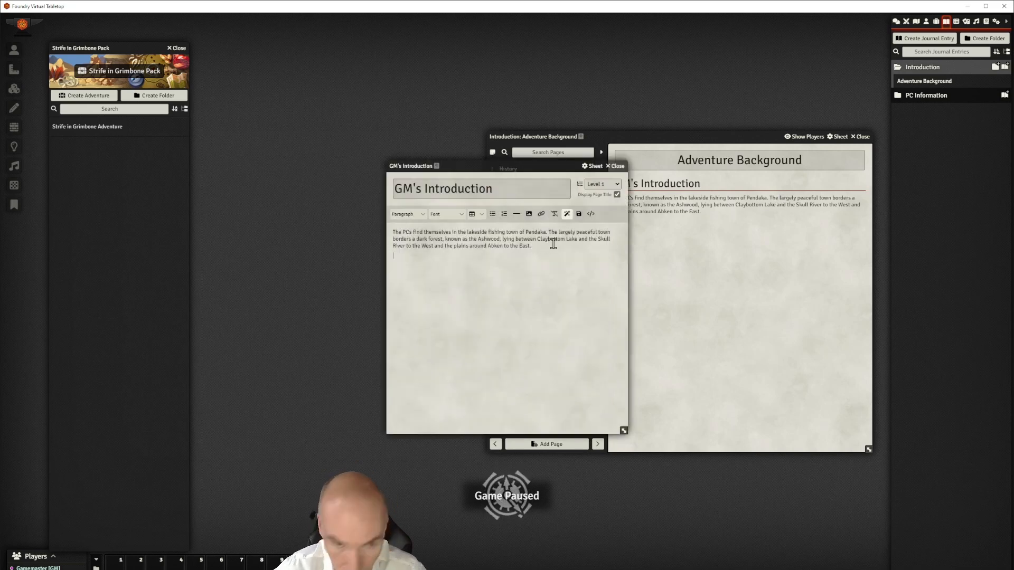
left_click(528, 215)
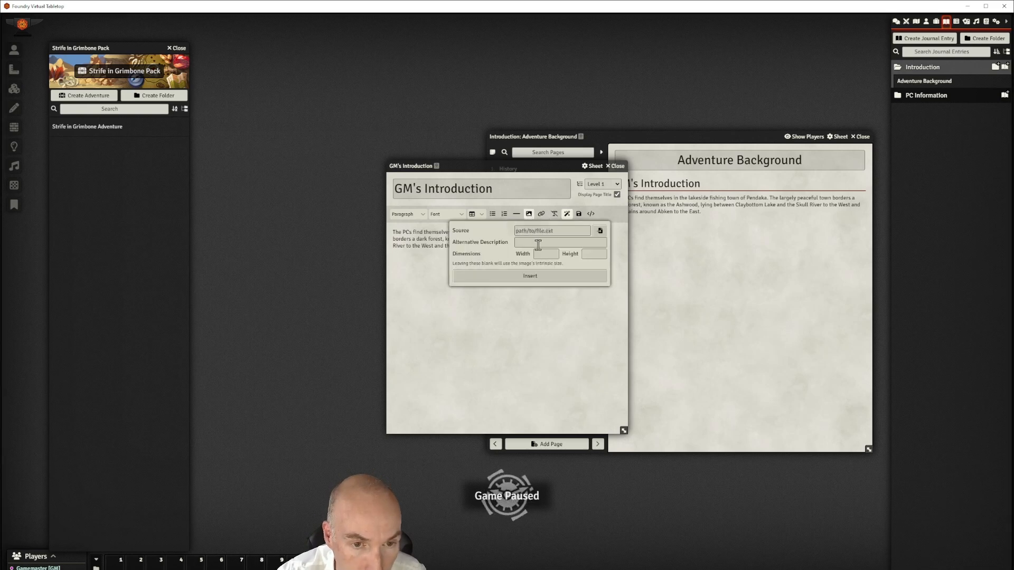
left_click(600, 230)
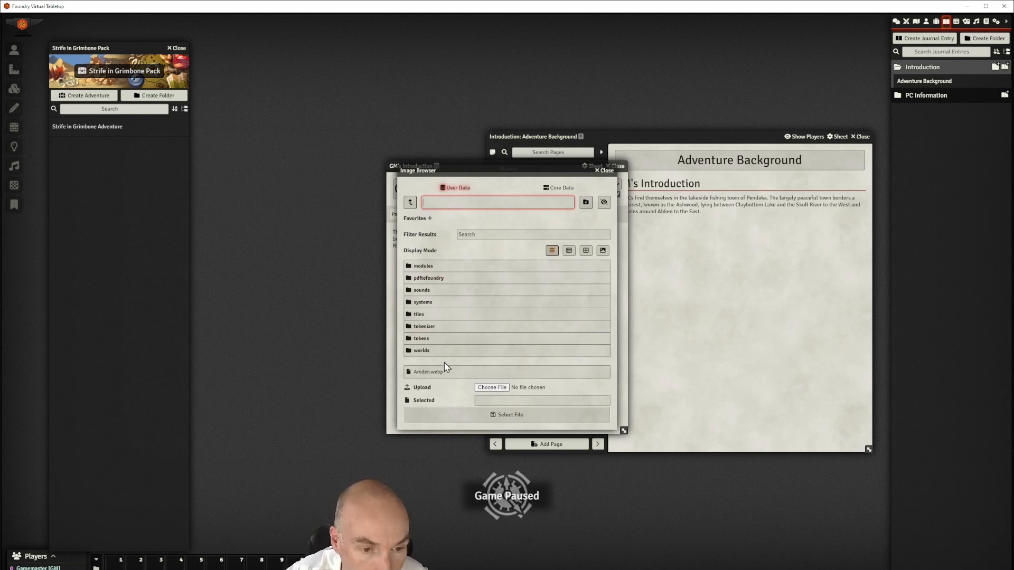
left_click(421, 267)
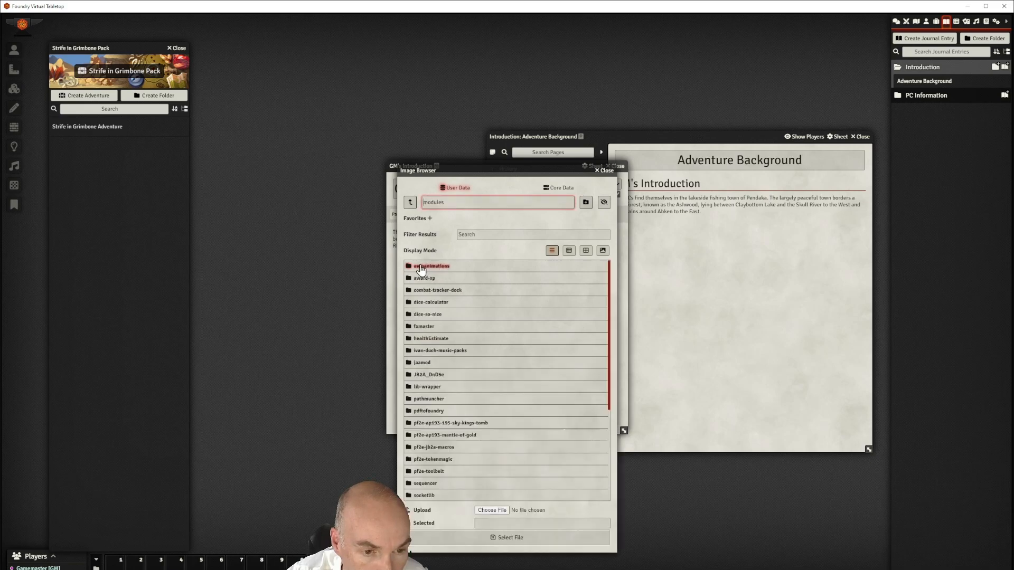
scroll(470, 382, "down", 3)
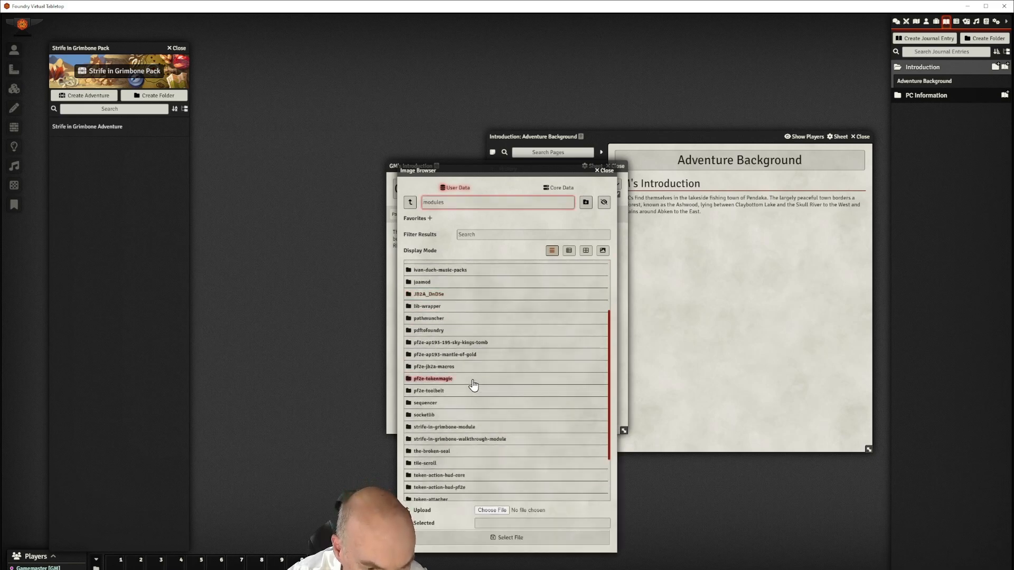
left_click(428, 399)
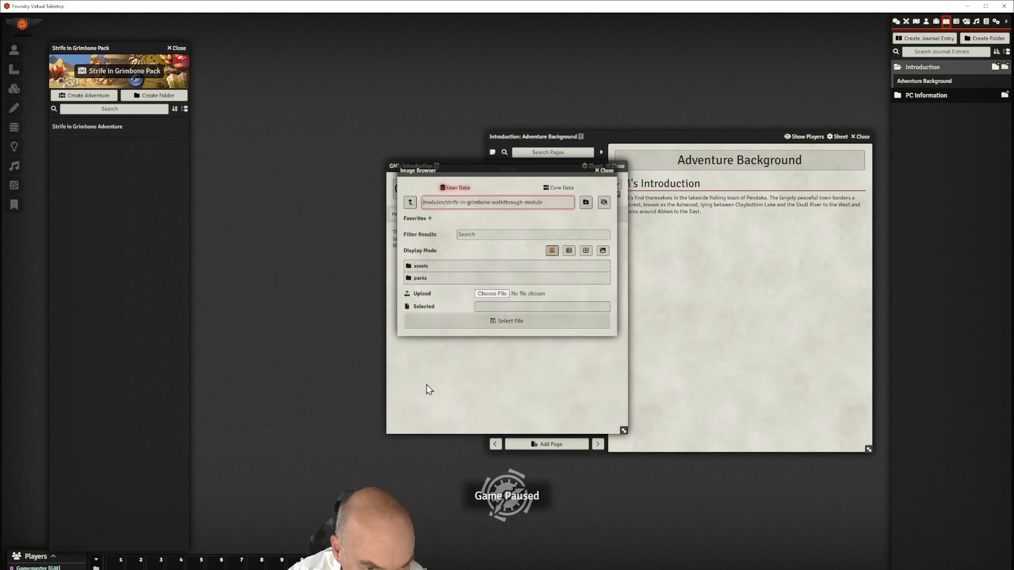
left_click(422, 266)
left_click(422, 267)
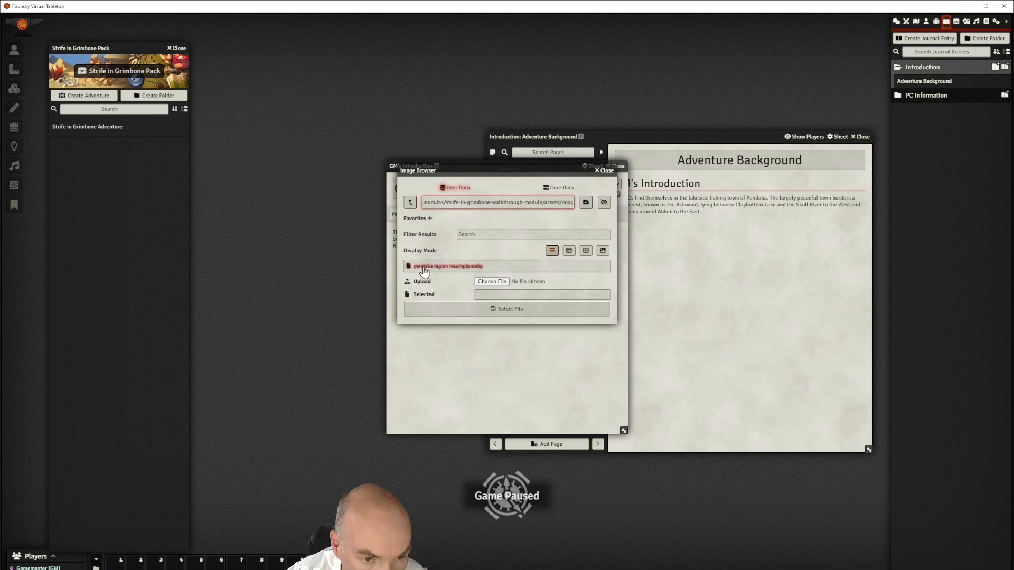
Choose pendaka region resample.webp and insert it into the page
left_click(465, 268)
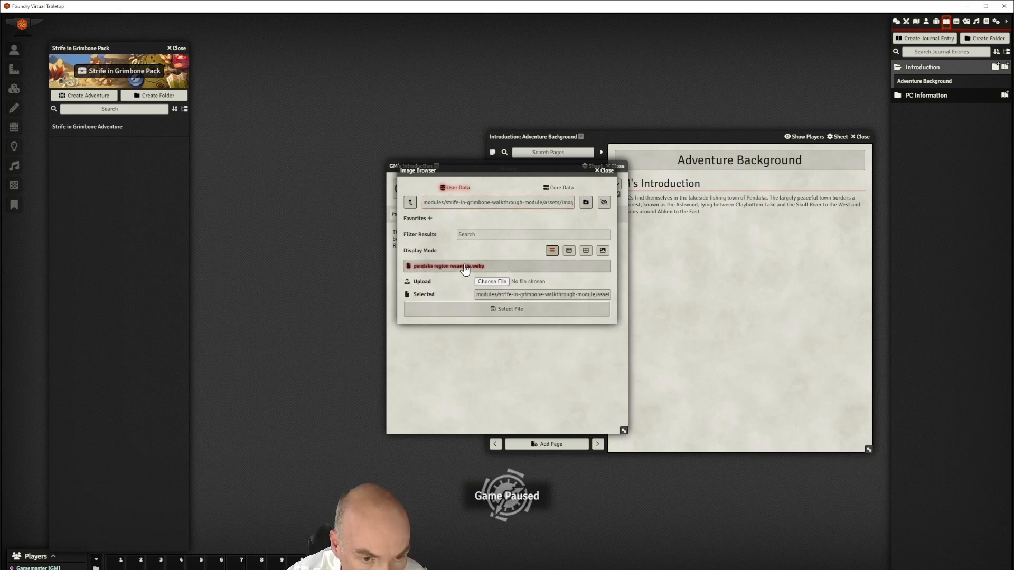
left_click(568, 252)
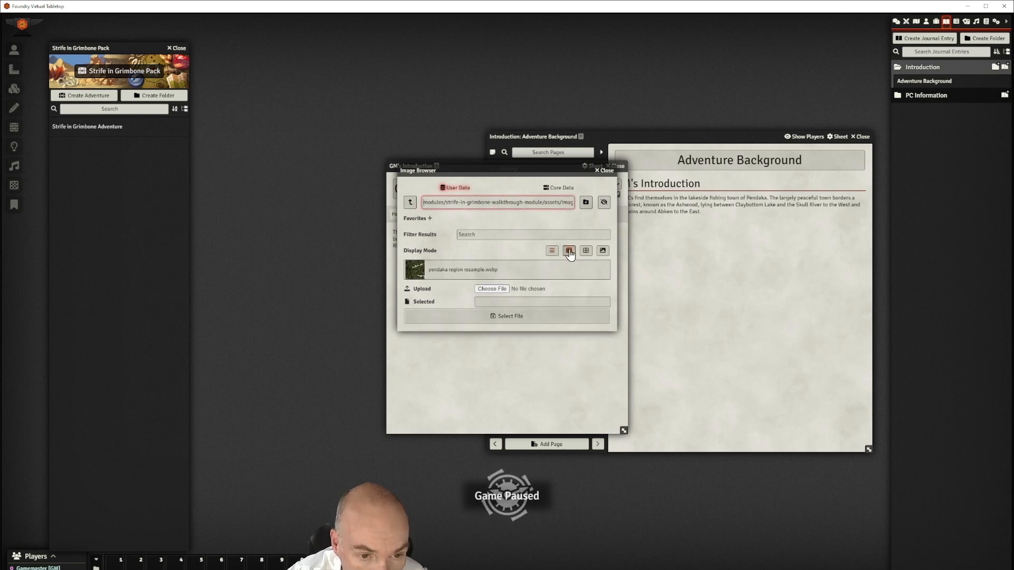
left_click(515, 316)
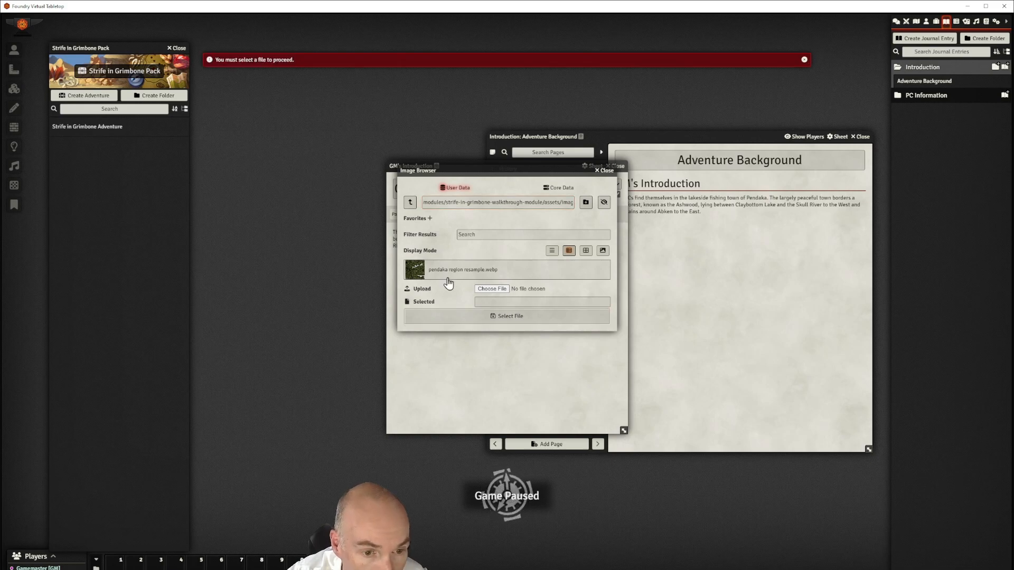
left_click(449, 277)
left_click(507, 316)
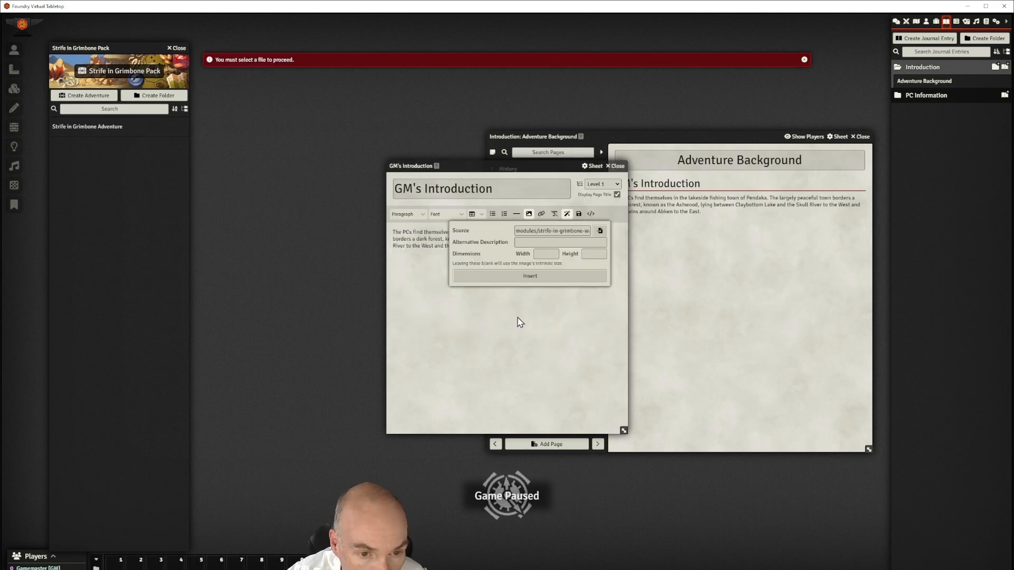
left_click(530, 281)
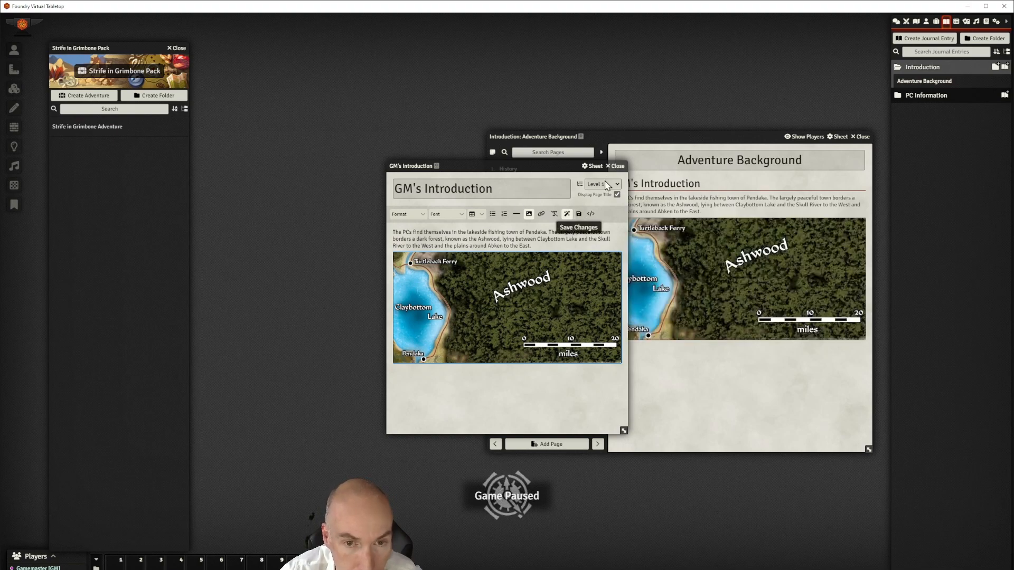
Save the GM's Introduction page and move the Adventure Background journal window up and left
left_click(578, 214)
left_click_drag(699, 137, 680, 75)
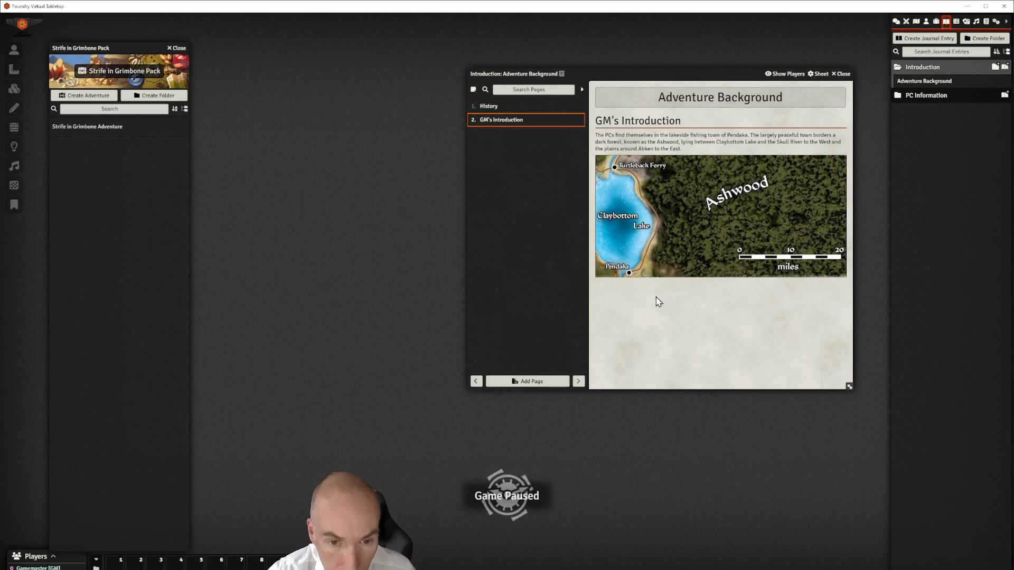
Paste three haunted-forest paragraphs below the Ashwood map and justify them
left_click(838, 121)
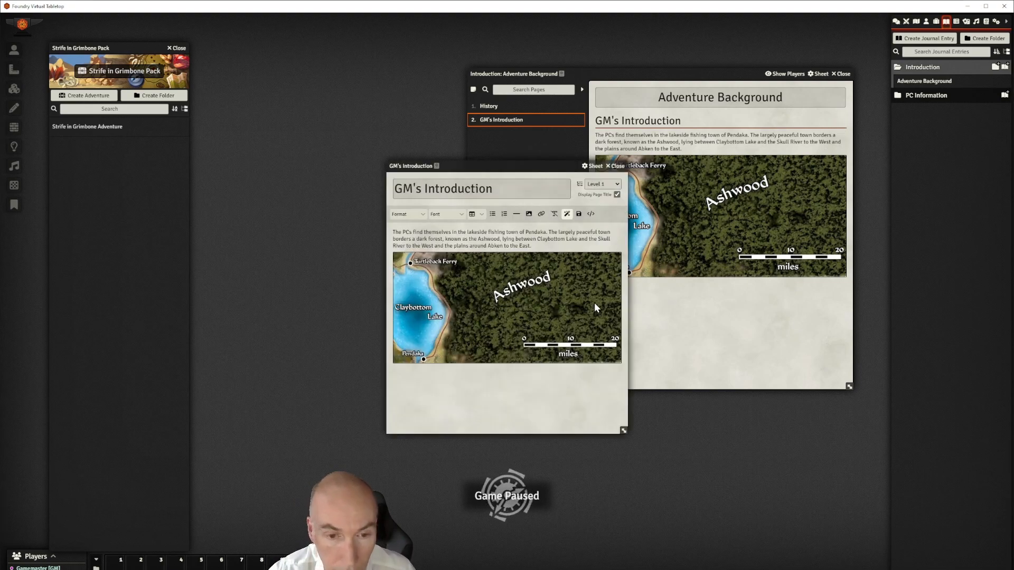
left_click(463, 381)
type("This forest has a well-deserved reputation for being haunted by ghosts, werewolves and other foul creatures. Lured by the promise of riches lying in an old quarry discovered deep within the forest several years ago, many brave (some say foolishly greedy) souls have nevertheless travelled there to build a frontier town going by the unfortunate name of Grimbone. Little do the folk of Grimbone know that the quarry is but the edge of a much greater structure, an ancient sunken city of Shalast now naught but a pile of ruins mostly submerged beneath a dismal marsh lying within the depths of the forest. The sins of greed and sloth do indeed lie upon the nameless city hidden within the marshes of the Ashwood, among the precious metals and ancient bones dug from the quarry, and within the dank and miasmal chambers and passages that lie hidden under the city's ruins.")
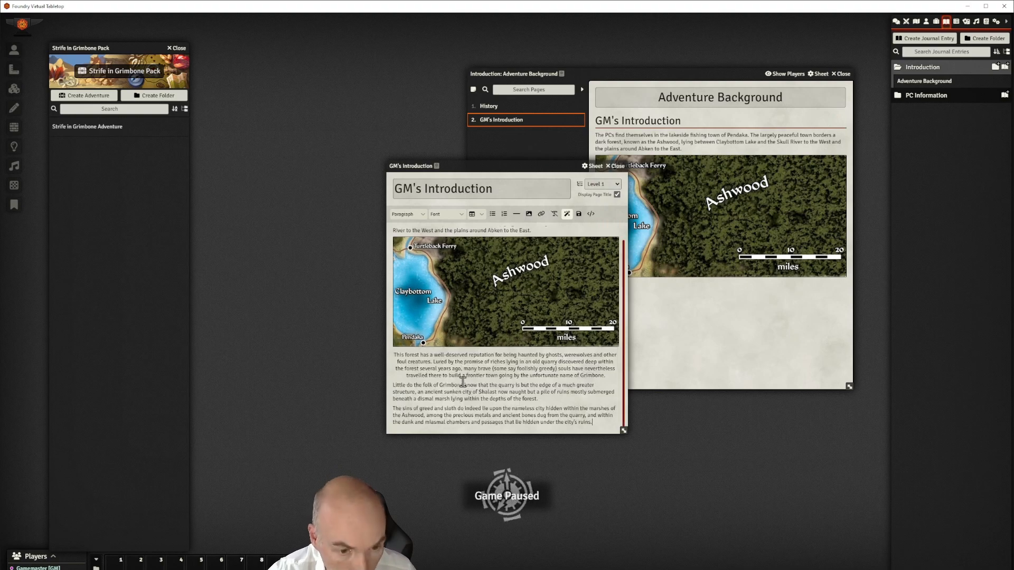
left_click_drag(592, 421, 395, 354)
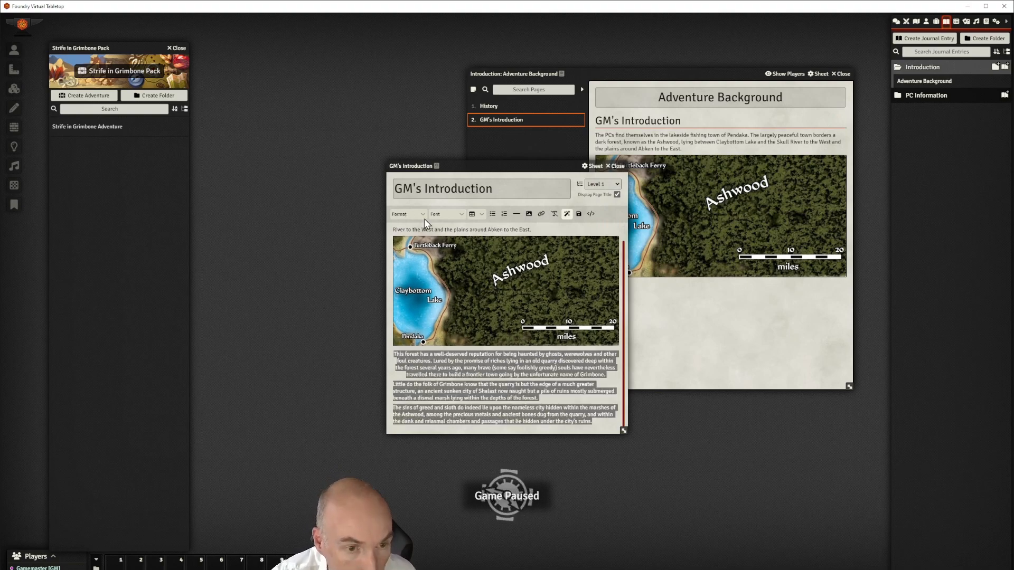
left_click(406, 214)
mouse_move(412, 245)
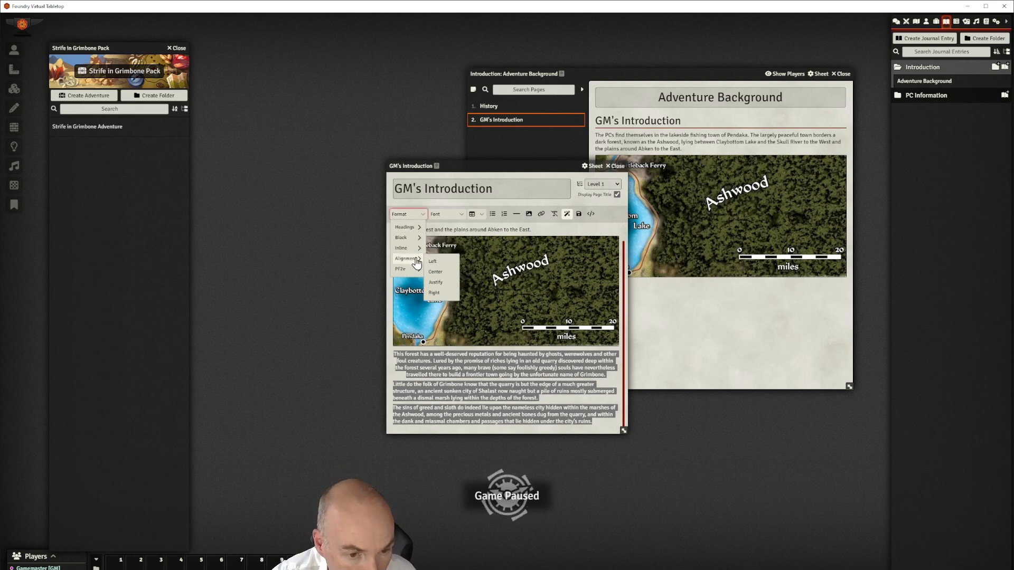
left_click(441, 292)
left_click(472, 384)
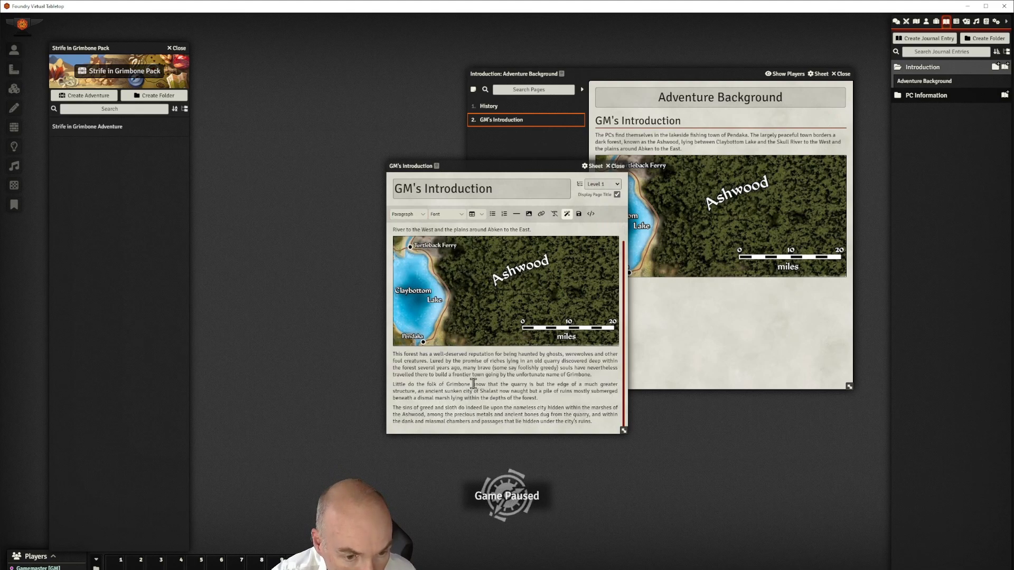
Insert horizontal rules around the first paragraph and save the GM's Introduction page
scroll(501, 327, "up", 1)
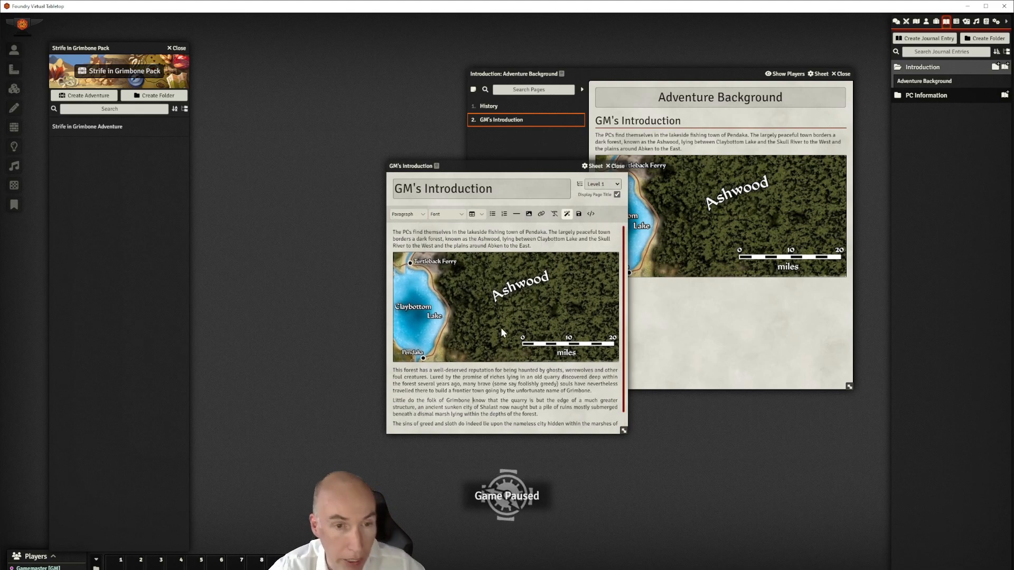
left_click(532, 246)
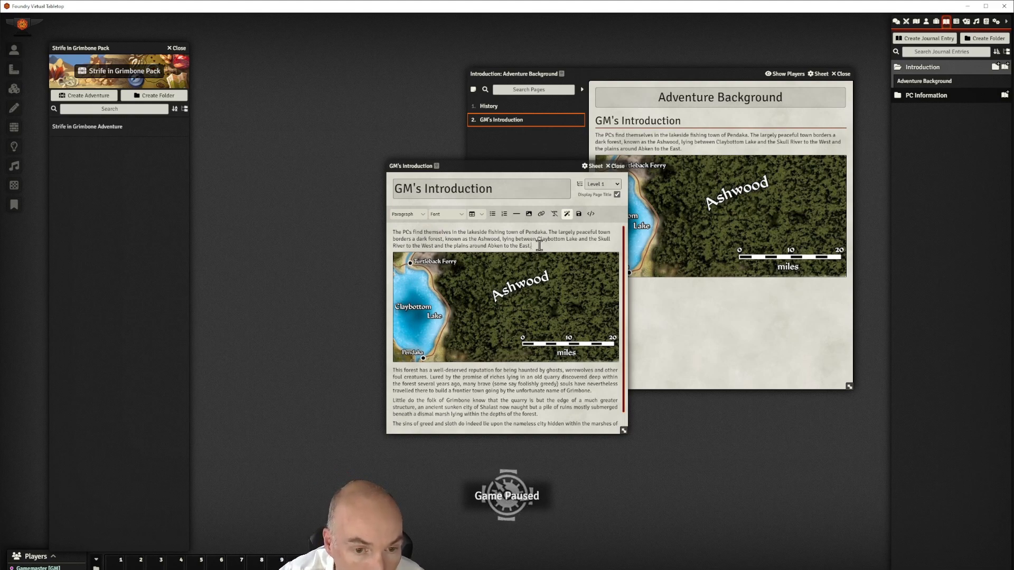
left_click(516, 214)
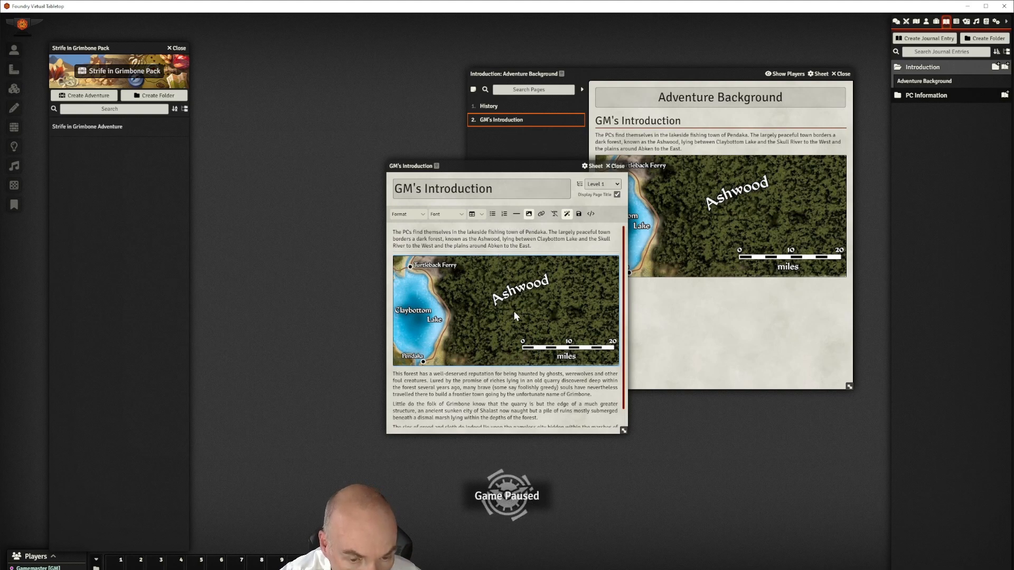
left_click(394, 374)
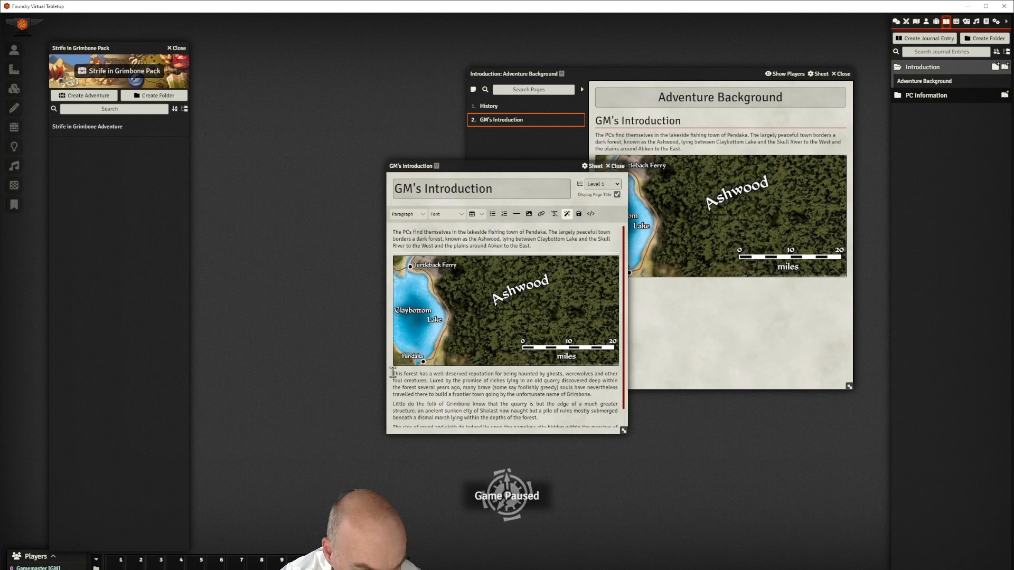
left_click(517, 214)
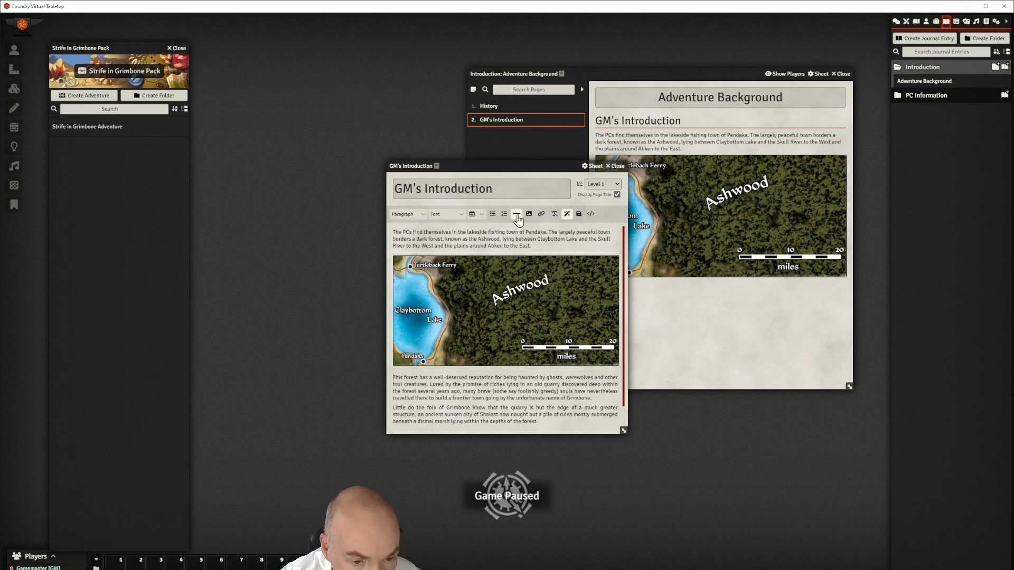
scroll(556, 324, "down", 1)
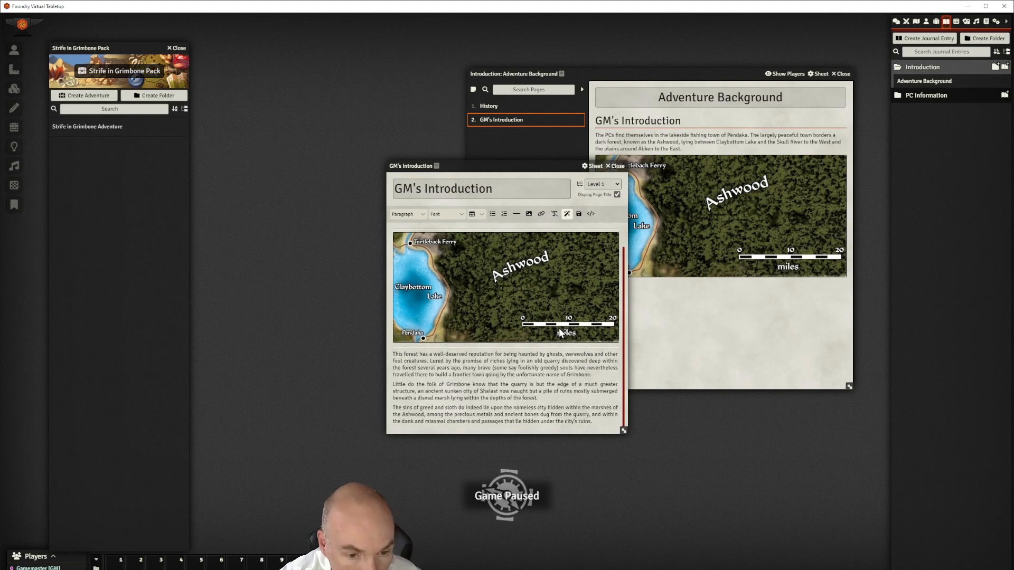
left_click(579, 214)
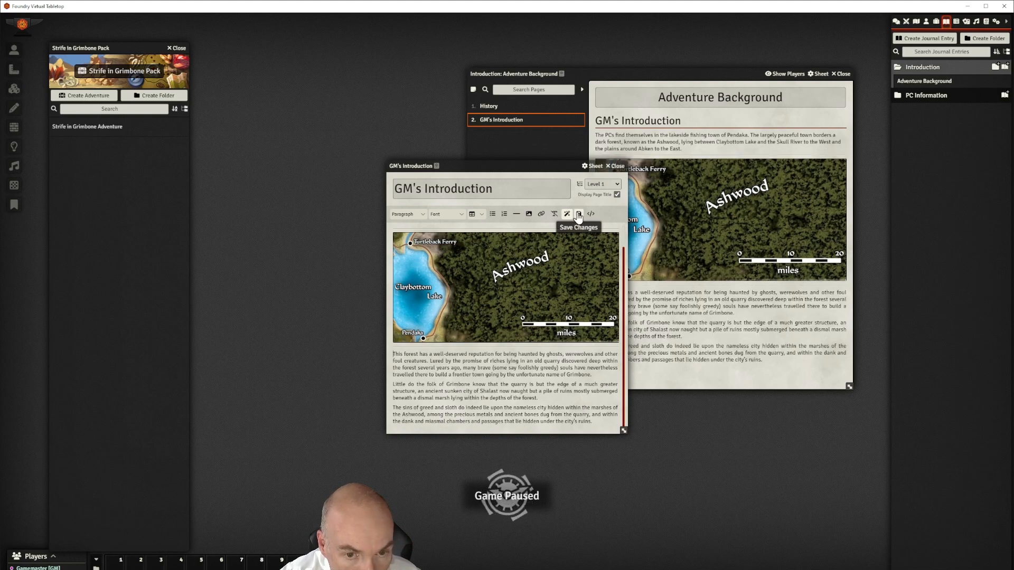
left_click_drag(549, 165, 374, 166)
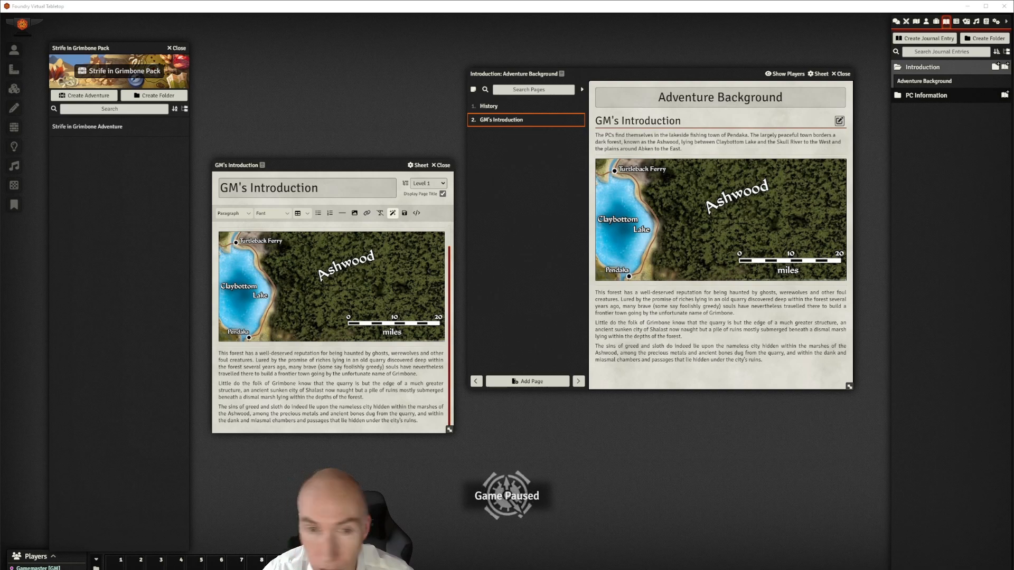
Create a new journal page named 'GM's Note'
left_click(539, 381)
type("GM's Notes")
left_click(543, 358)
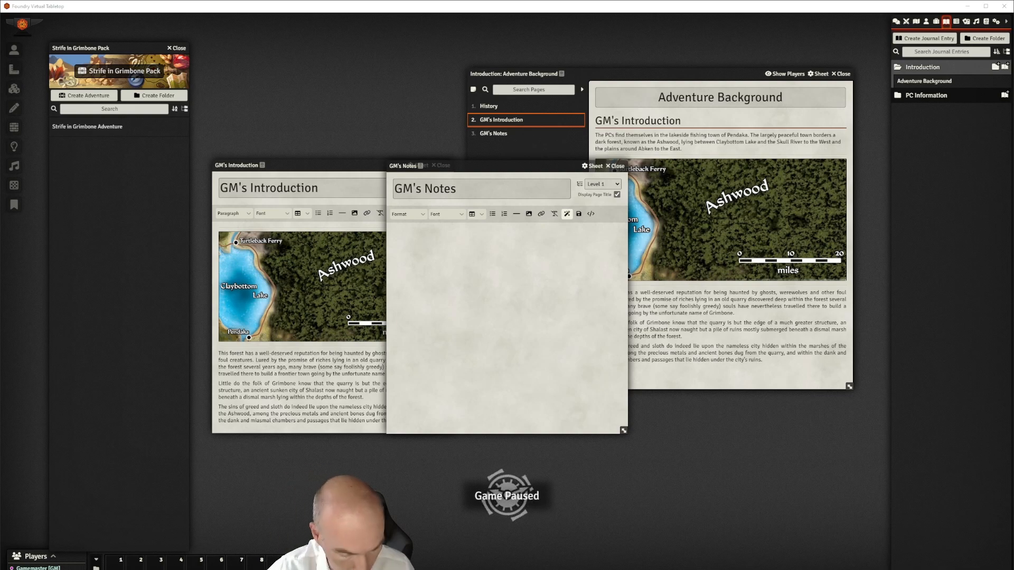
Paste three paragraphs on level range, encounters and maps into the new page
left_click(418, 240)
type("This adventure should raise PCs from level 1 to just-turned level 6 by the end. It is the first in a series of adventures that involves the PCs thwarting another Runelord rising while along the way also dealing with Guild politics in the city of Kaer Maga and the war between the Orcs of Belkzen and the undead hordes of the Whispering Tyrant. Unconstrained by physical printing costs, this module is more extensive than the typical published adventure path. I have expanded descriptions and encounters to provide more detailed suggestions, for example regarding combat tactics. GMs and players relatively new to Foundry VTT may benefit from tips provided in \"secret\" block text to help set up and run encounters and other activities on the virtual table top. The module's maps make full use of line of sight, lighting and sound and region effects. Multiple tile layers allow revealing of features and traps dynamically during exploration. I have tried to automate as much as possible in the way of creature and hazard actions and effects.")
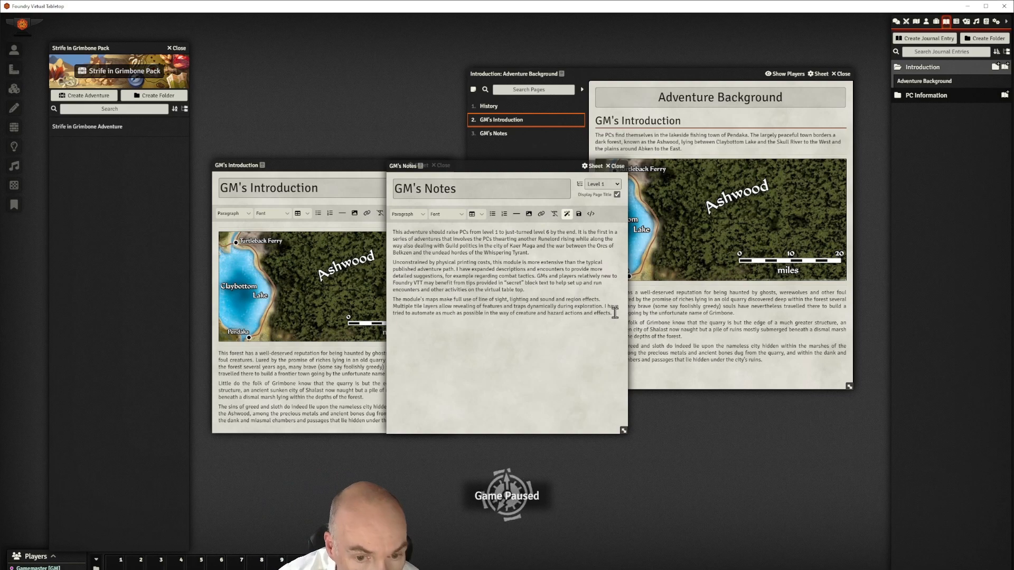
left_click_drag(615, 313, 393, 234)
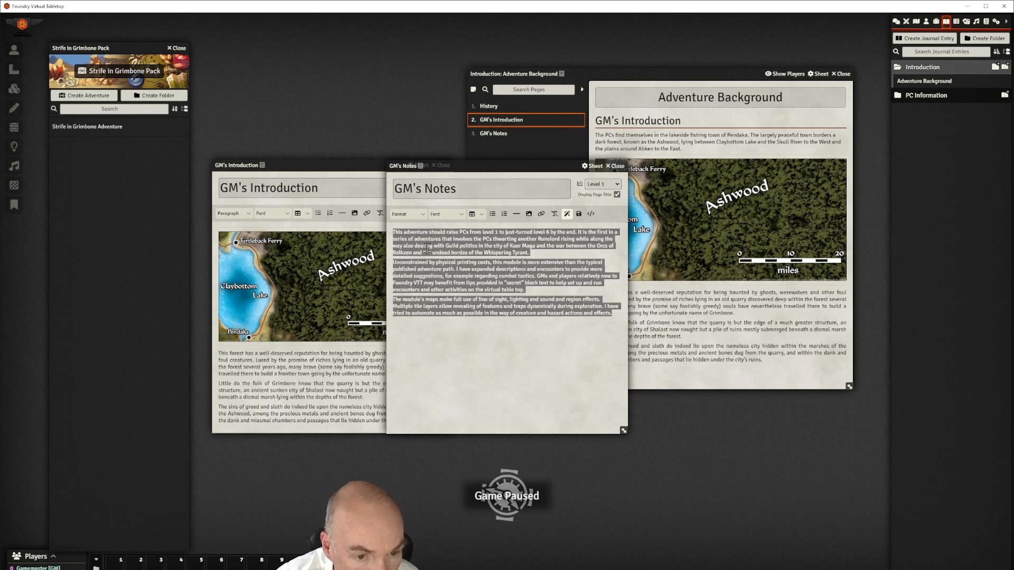
left_click(530, 271)
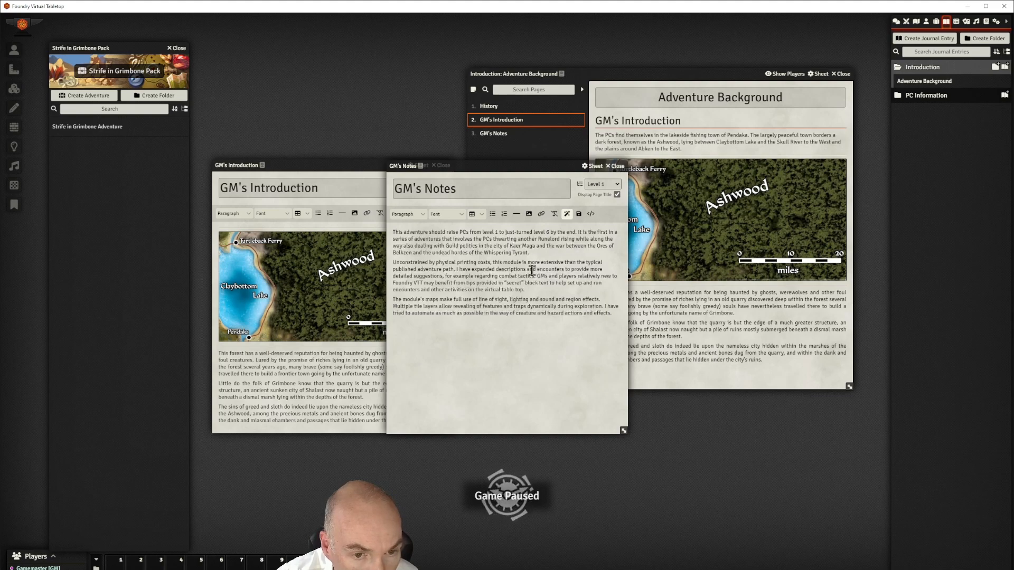
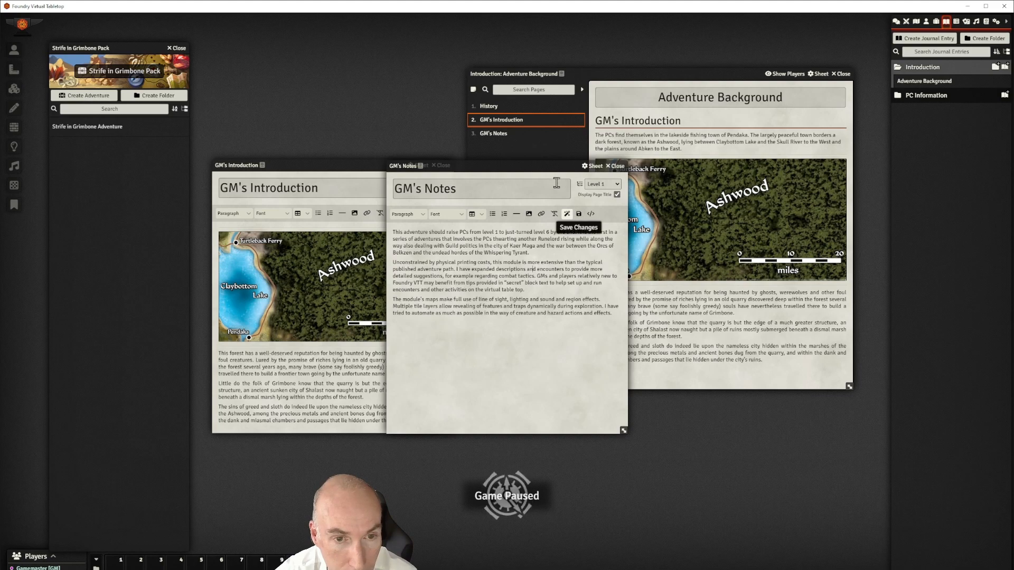
Close the GM's Notes editor and shift the GM's Introduction sheet slightly aside
left_click_drag(549, 167, 566, 171)
left_click(633, 170)
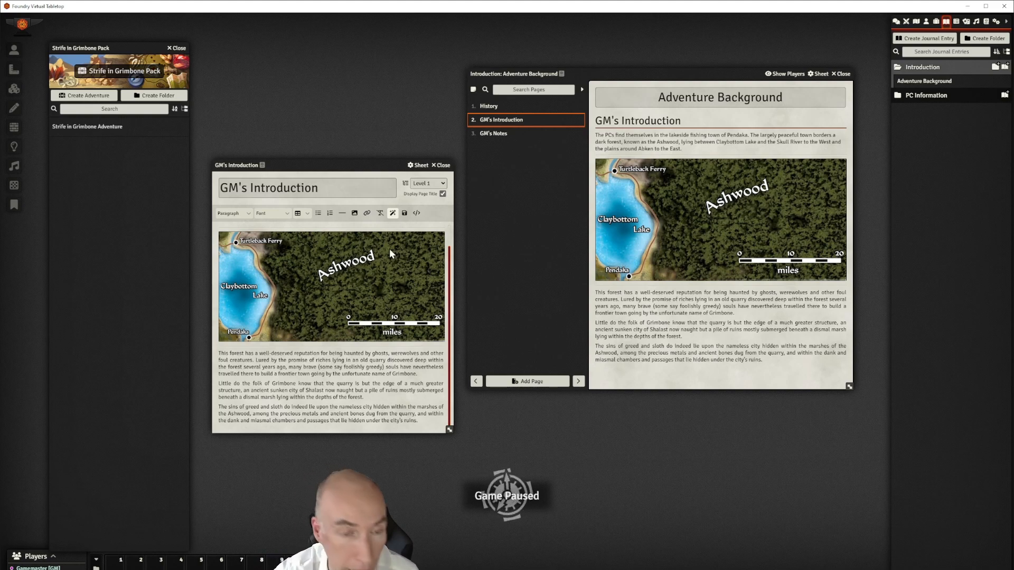
left_click_drag(358, 164, 330, 122)
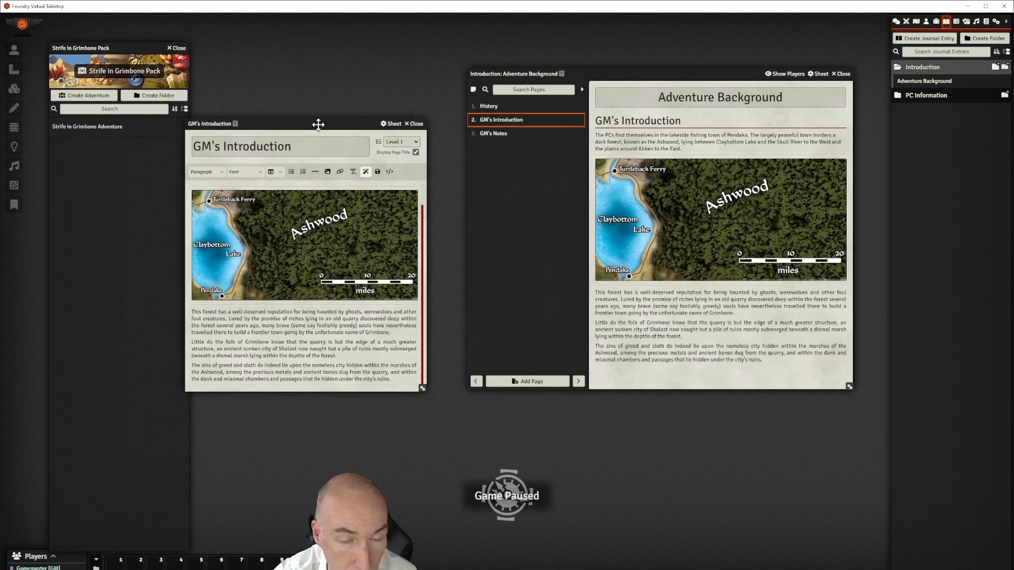
Create a new Text page titled 'Adventure Summary' in the Adventure Background journal
left_click(528, 381)
type("Adventure SUmmary")
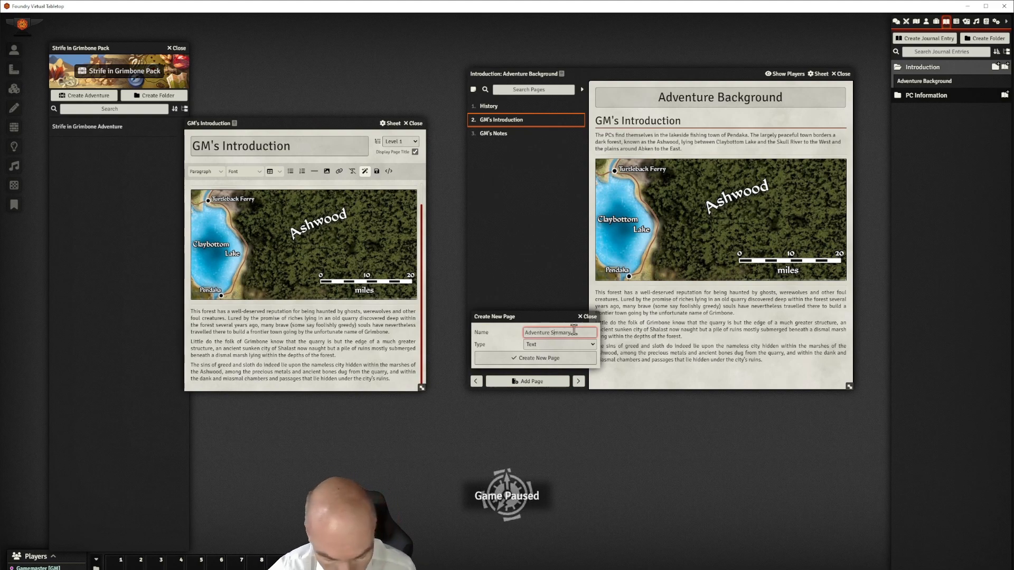
left_click(538, 381)
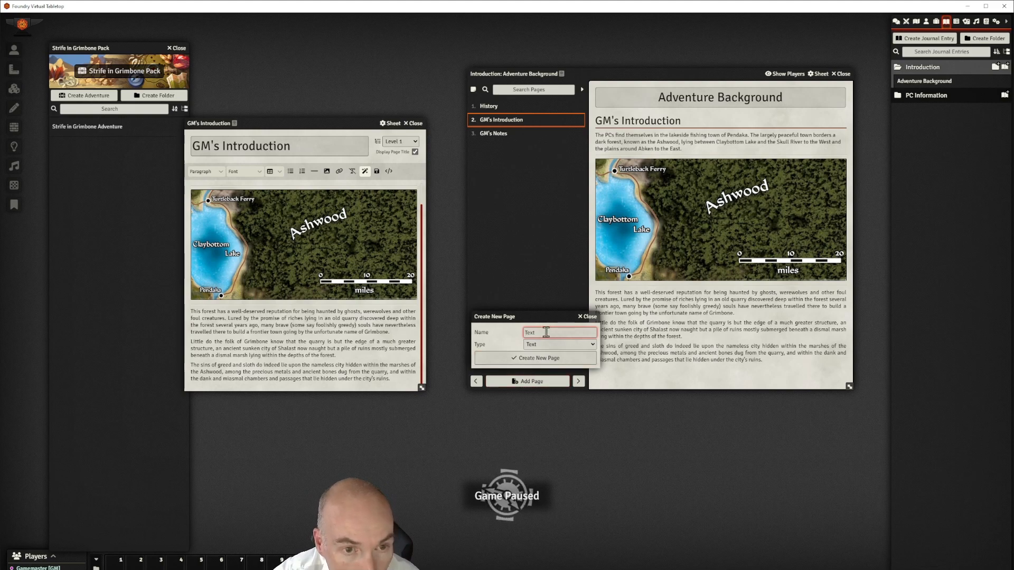
type("Adeven")
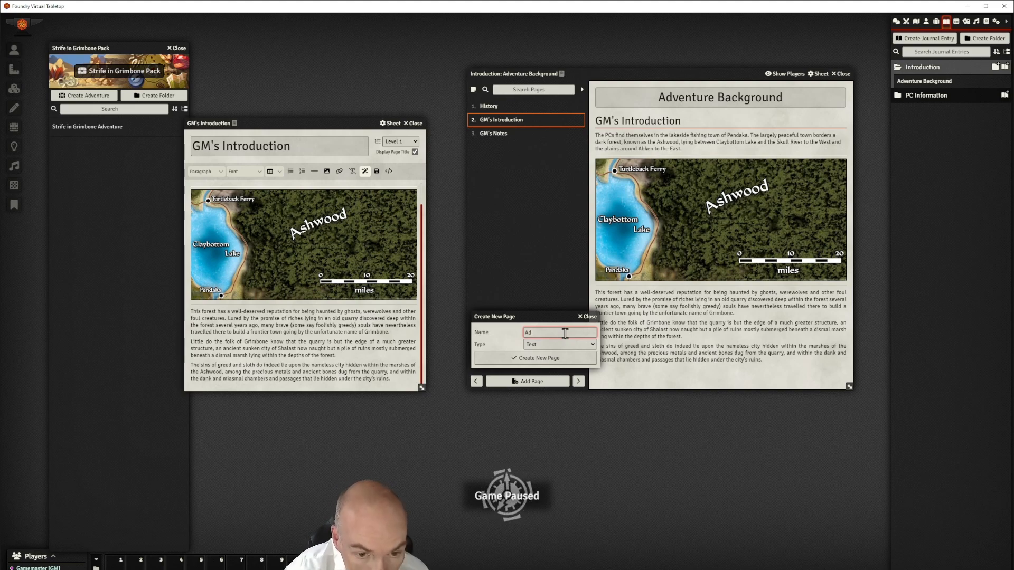
type("ure Summary")
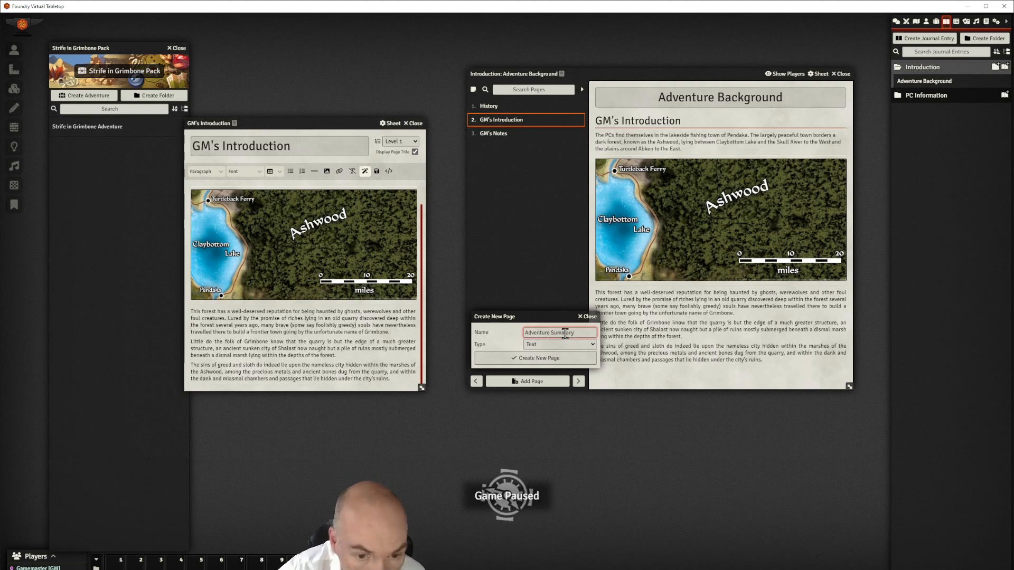
left_click(541, 358)
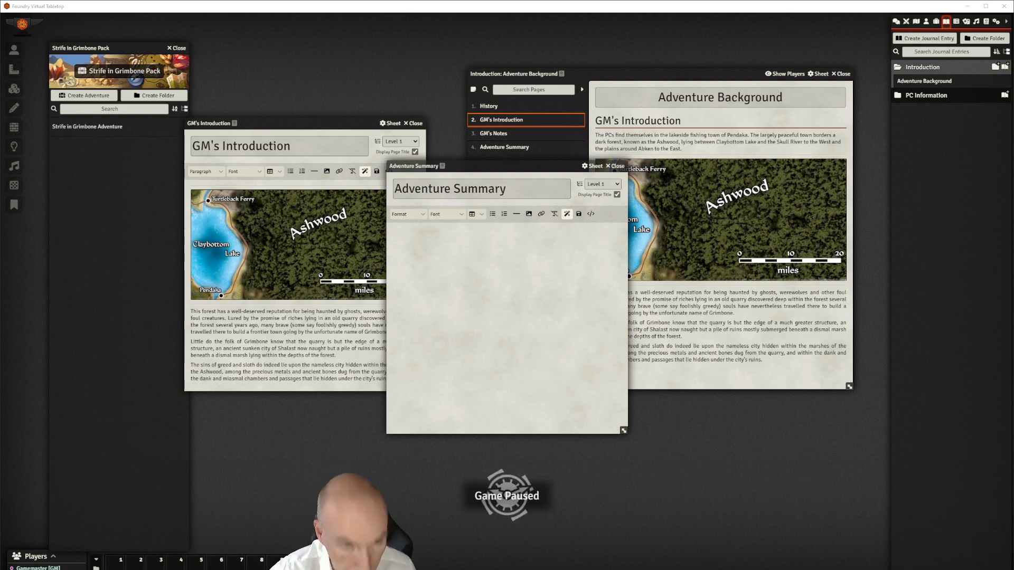
Paste the adventure summary paragraphs, clear their formatting, and close the page editor
left_click(469, 238)
key("ctrl+v")
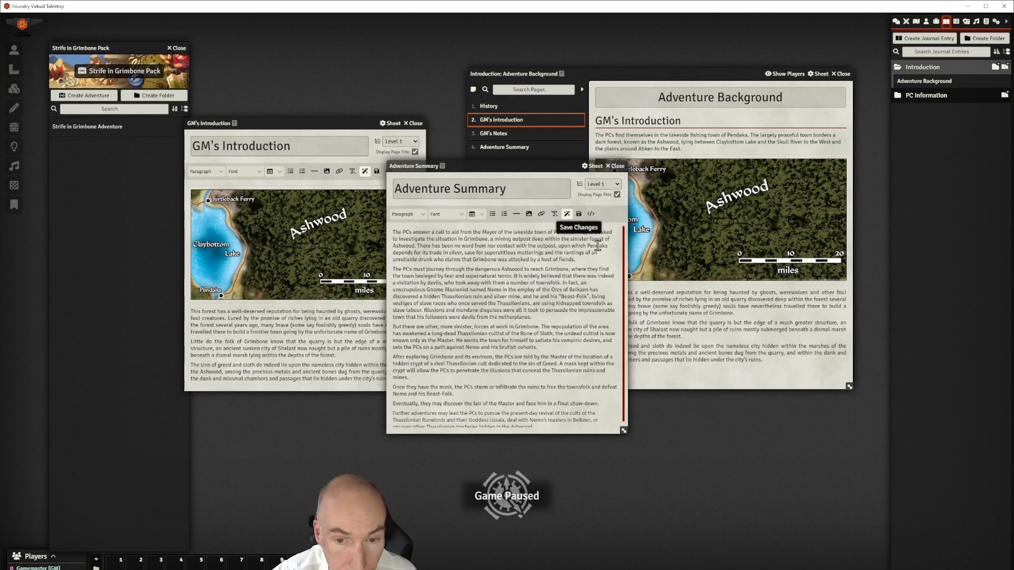
scroll(520, 298, "down", 1)
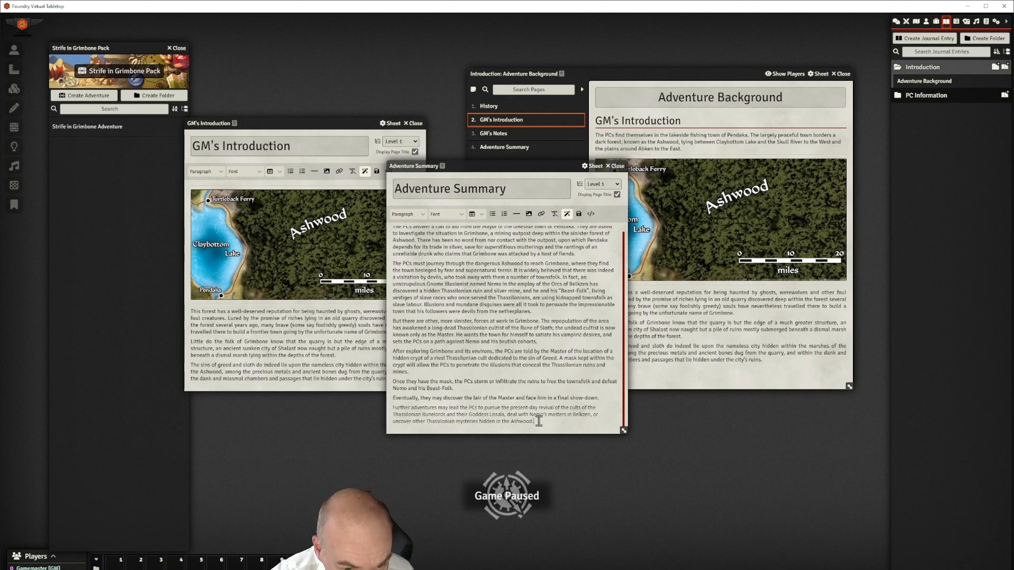
left_click_drag(538, 422, 391, 221)
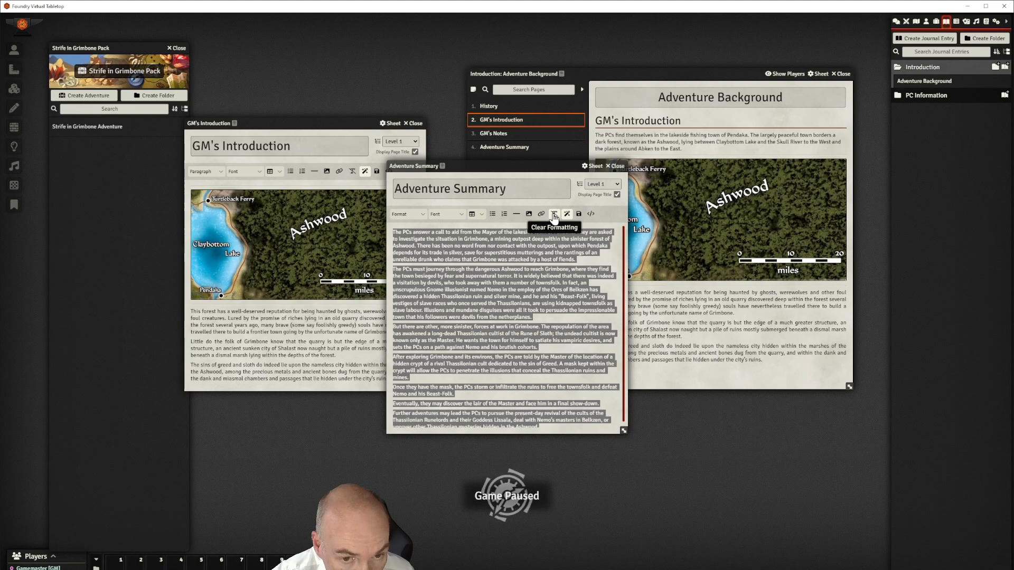
left_click(510, 333)
scroll(545, 321, "down", 1)
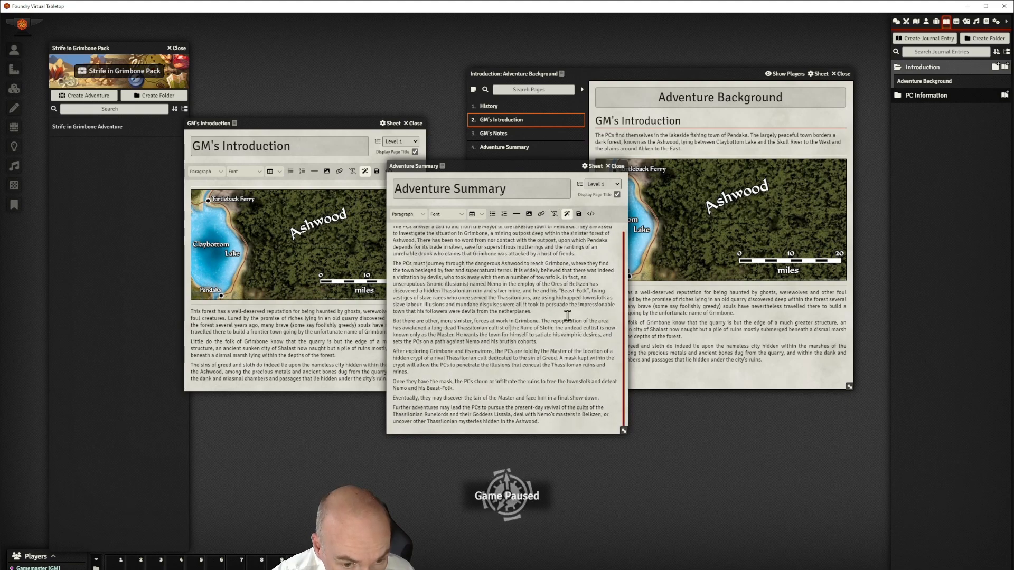
scroll(566, 315, "up", 1)
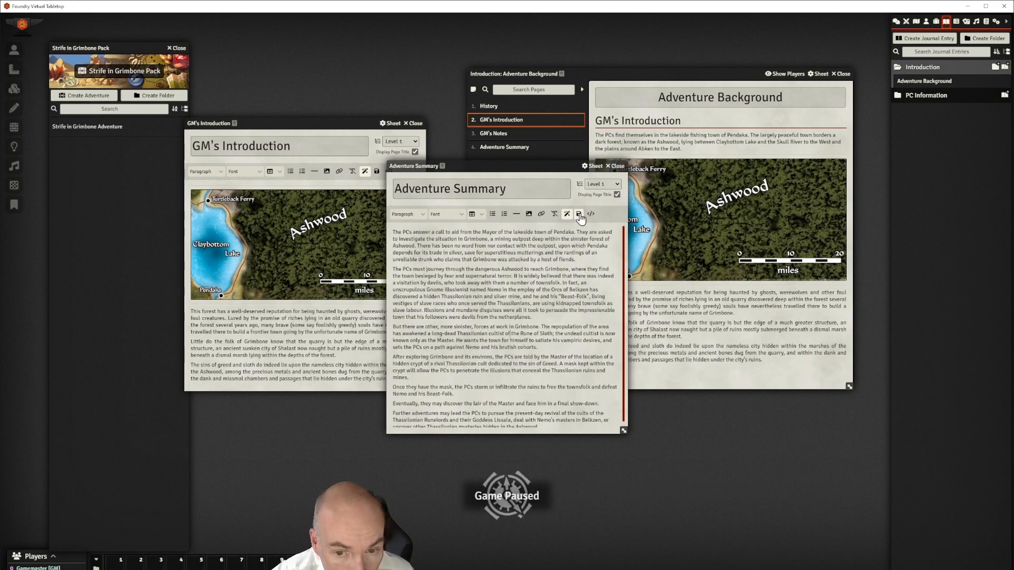
left_click_drag(556, 169, 492, 195)
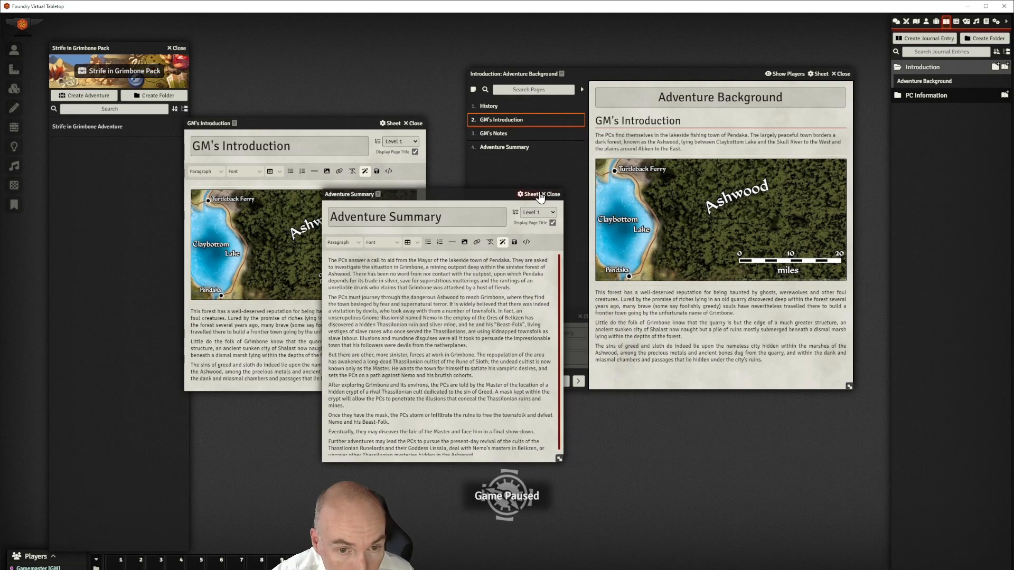
left_click(554, 195)
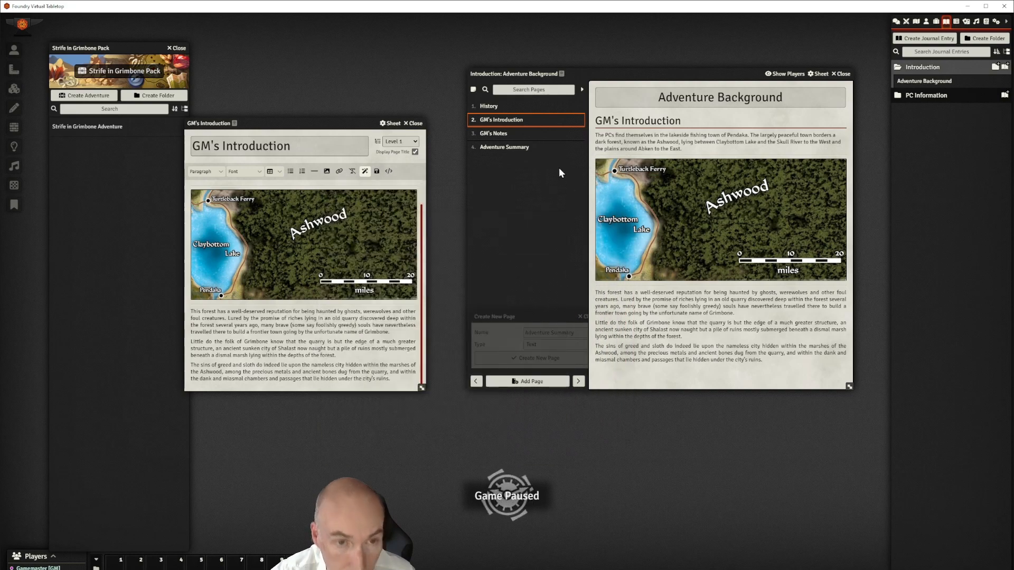
Check History, GM's Introduction, GM's Notes and Adventure Summary, then enable View Multiple Pages
left_click(490, 107)
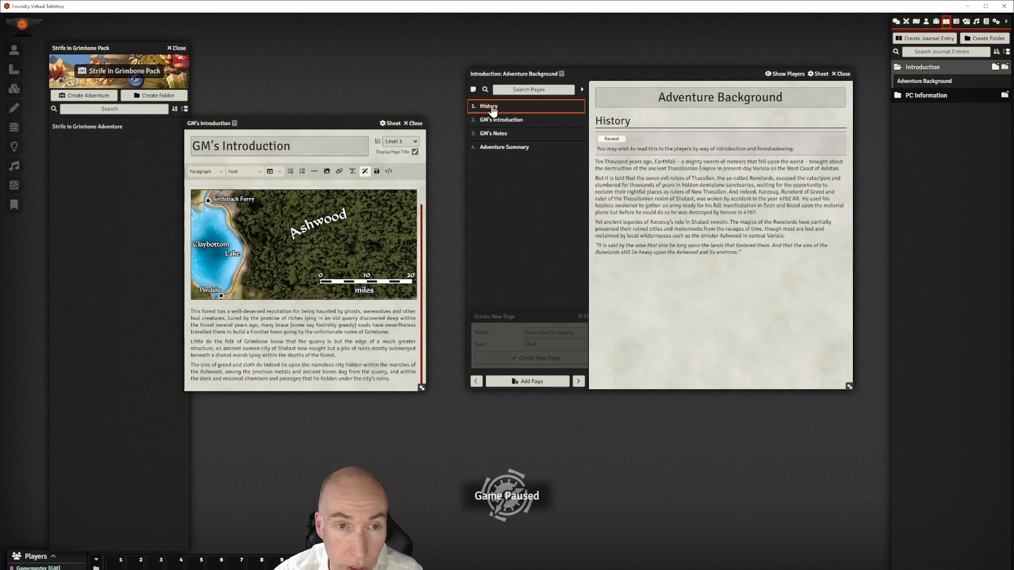
left_click(500, 121)
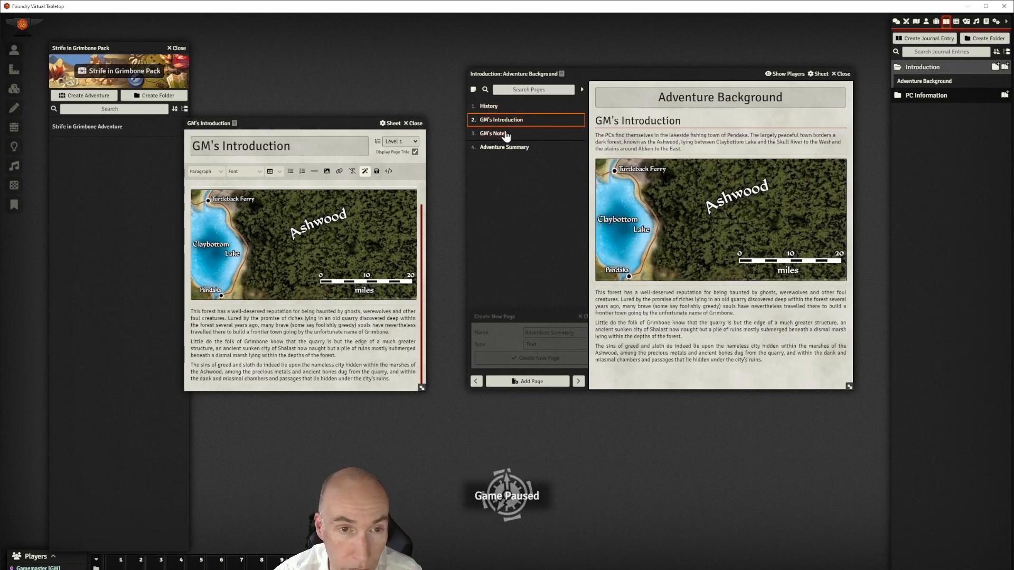
left_click(505, 134)
left_click(508, 151)
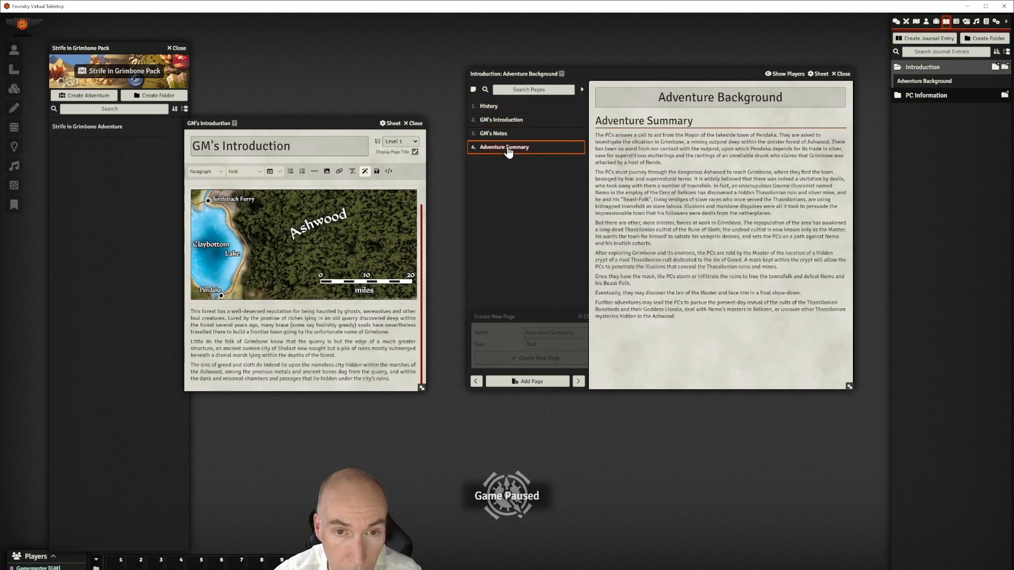
left_click(472, 90)
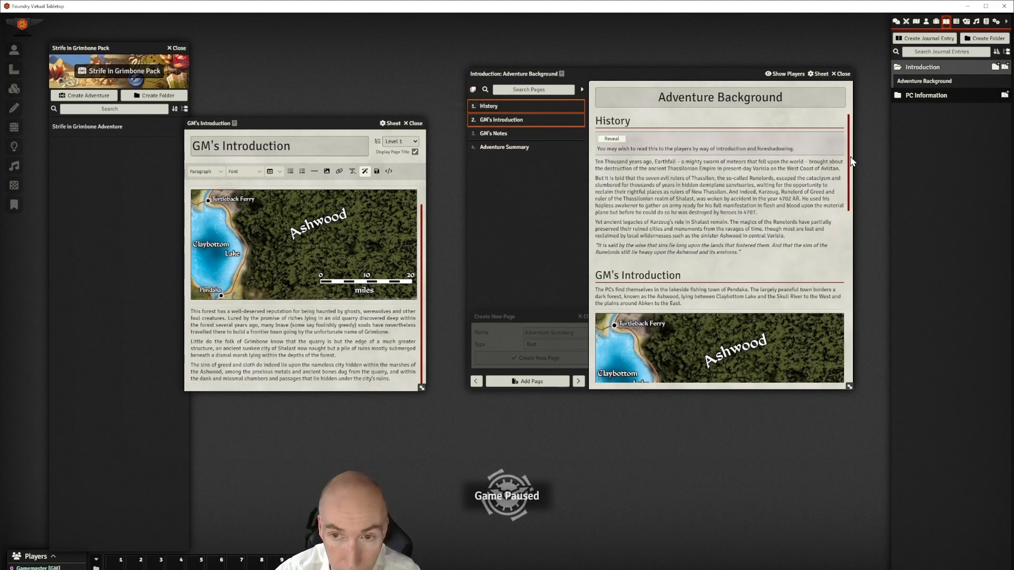
left_click_drag(849, 159, 860, 100)
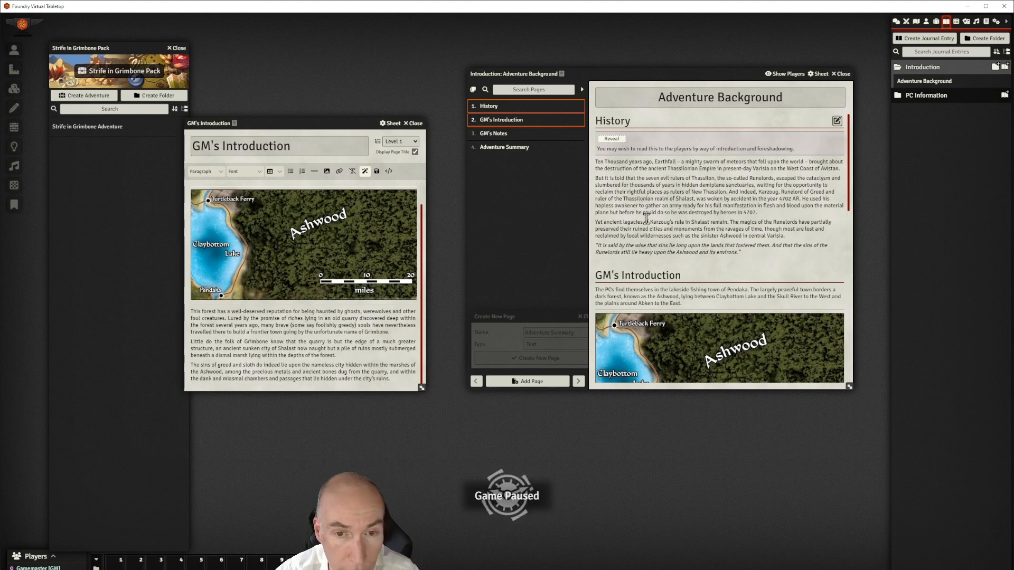
Jump to the Adventure Summary section via the page list, repositioning the journal window
left_click(581, 91)
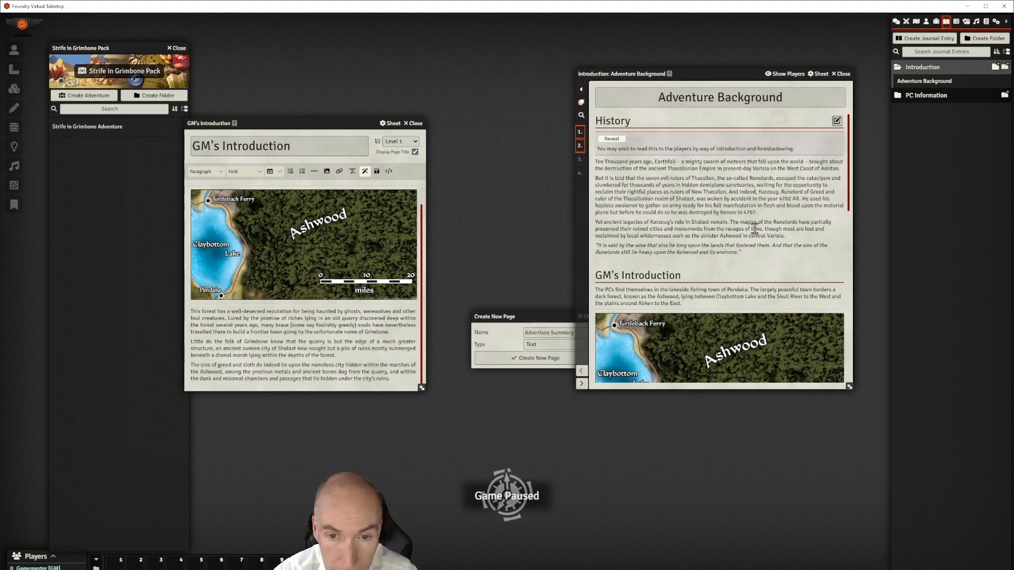
left_click(581, 93)
left_click(509, 148)
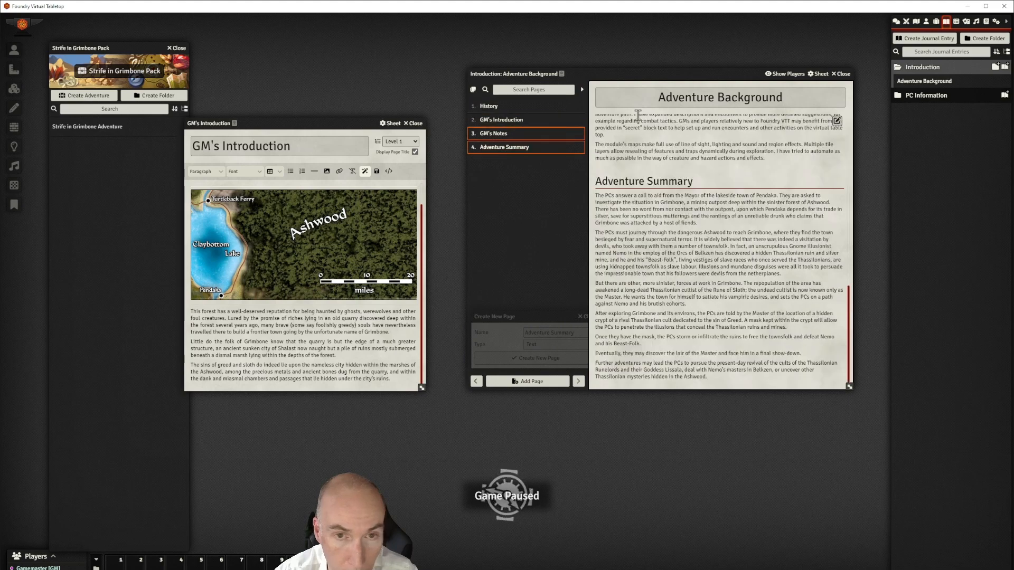
left_click(503, 120)
left_click(507, 147)
left_click_drag(658, 76, 579, 59)
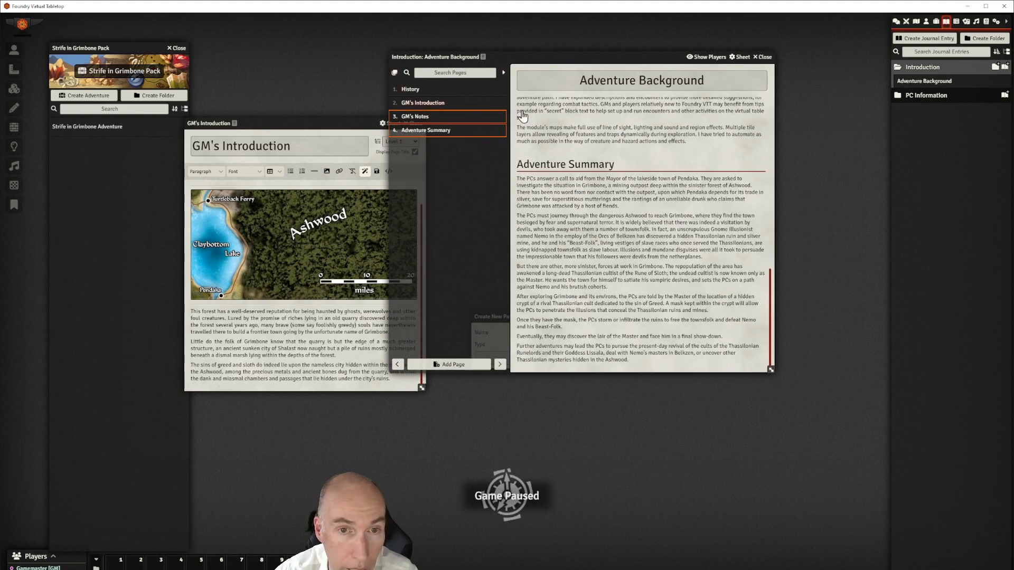
scroll(653, 169, "up", 2)
scroll(652, 168, "down", 2)
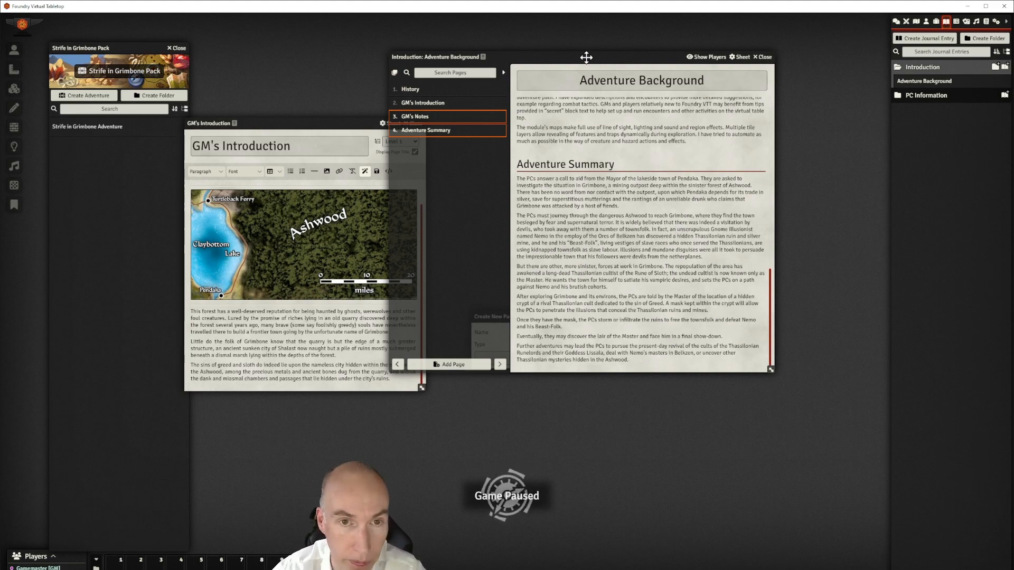
left_click_drag(582, 54, 657, 71)
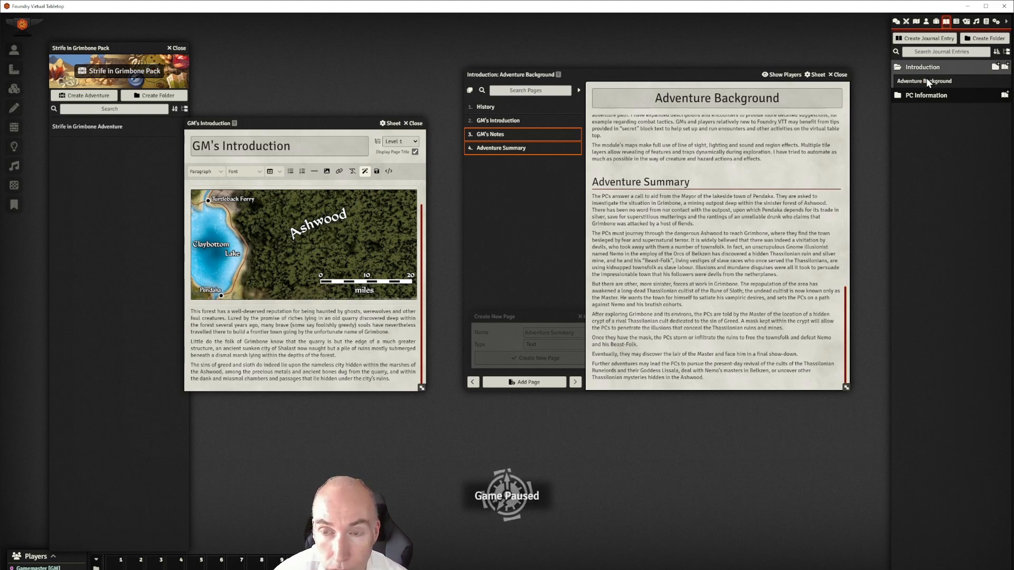
mouse_move(707, 75)
left_mouse_down()
mouse_move(737, 81)
mouse_move(690, 77)
mouse_move(690, 90)
mouse_move(719, 80)
left_mouse_up()
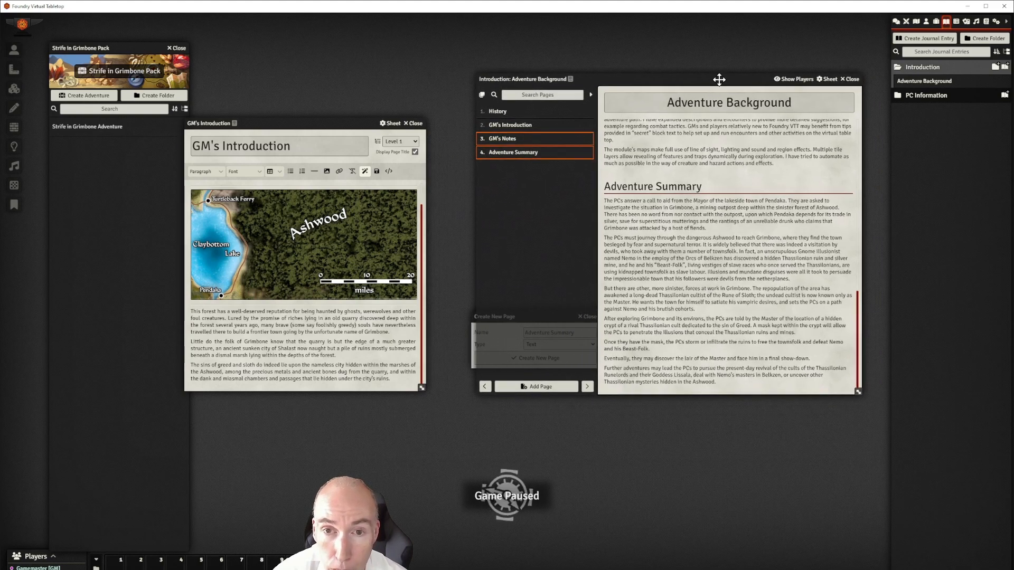